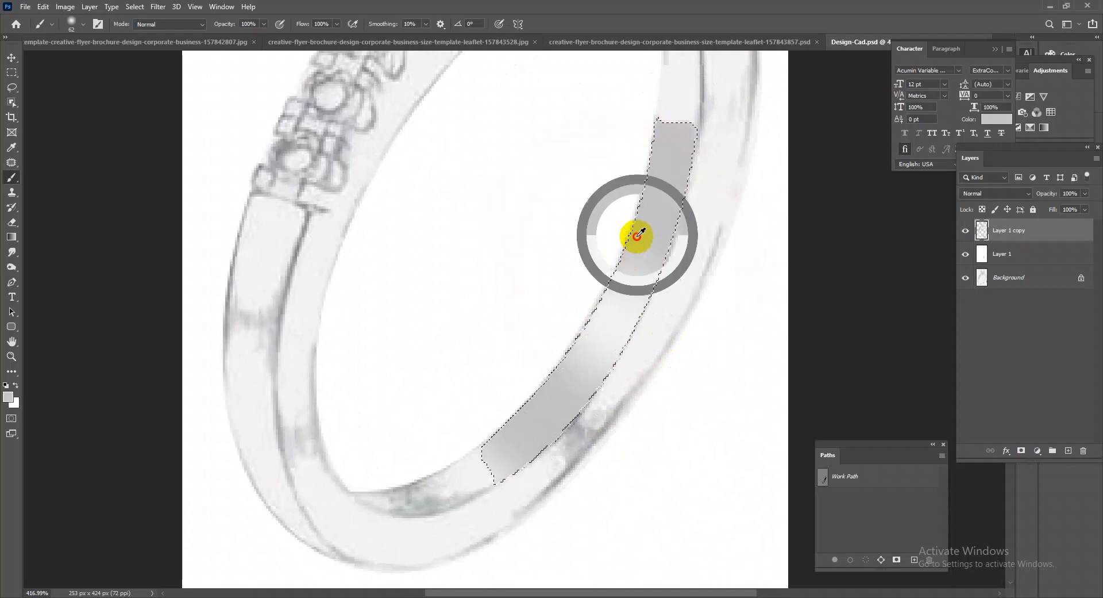
Paint soft grey shading over the selected inner band segment on Layer 1 copy, keeping a lighter highlight across its middle.
{"action": "key", "text": "ctrl+z"}
{"action": "left_click_drag", "start_coordinate": [569, 378], "coordinate": [541, 377]}
{"action": "left_click", "coordinate": [601, 339], "text": "alt"}
{"action": "left_click", "coordinate": [602, 338]}
{"action": "key", "text": "ctrl+z"}
{"action": "left_click", "coordinate": [605, 328]}
{"action": "left_click", "coordinate": [597, 348]}
{"action": "left_click_drag", "start_coordinate": [724, 381], "coordinate": [679, 339]}
{"action": "left_click_drag", "start_coordinate": [592, 397], "coordinate": [643, 427]}
{"action": "left_click_drag", "start_coordinate": [583, 487], "coordinate": [714, 356]}
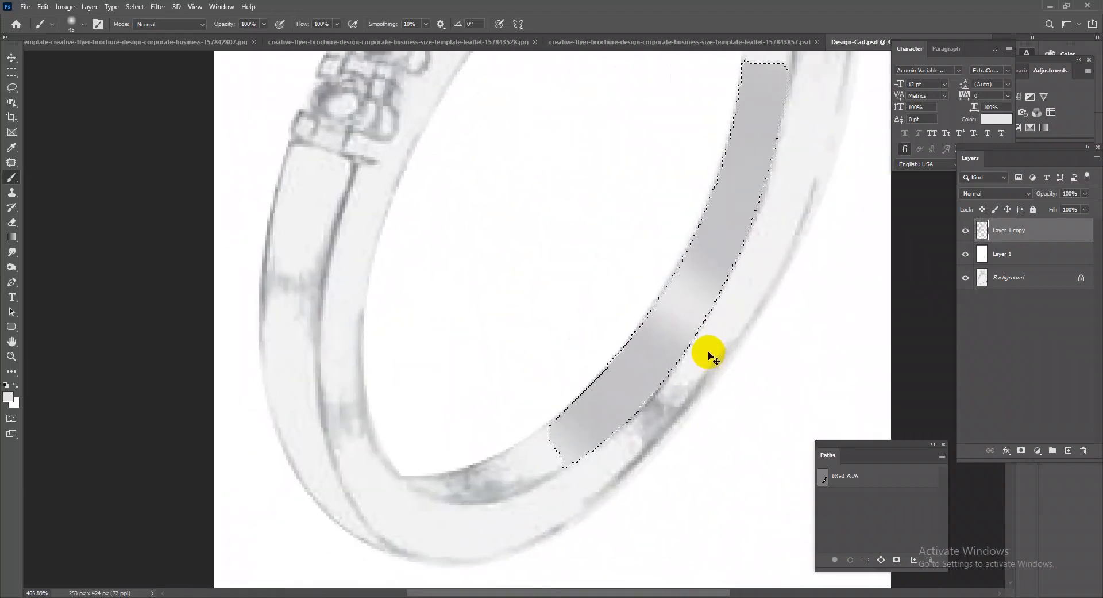
Darken the lower and upper parts of the selected inner band segment with darker grey brush strokes.
{"action": "left_click", "coordinate": [297, 282], "text": "alt"}
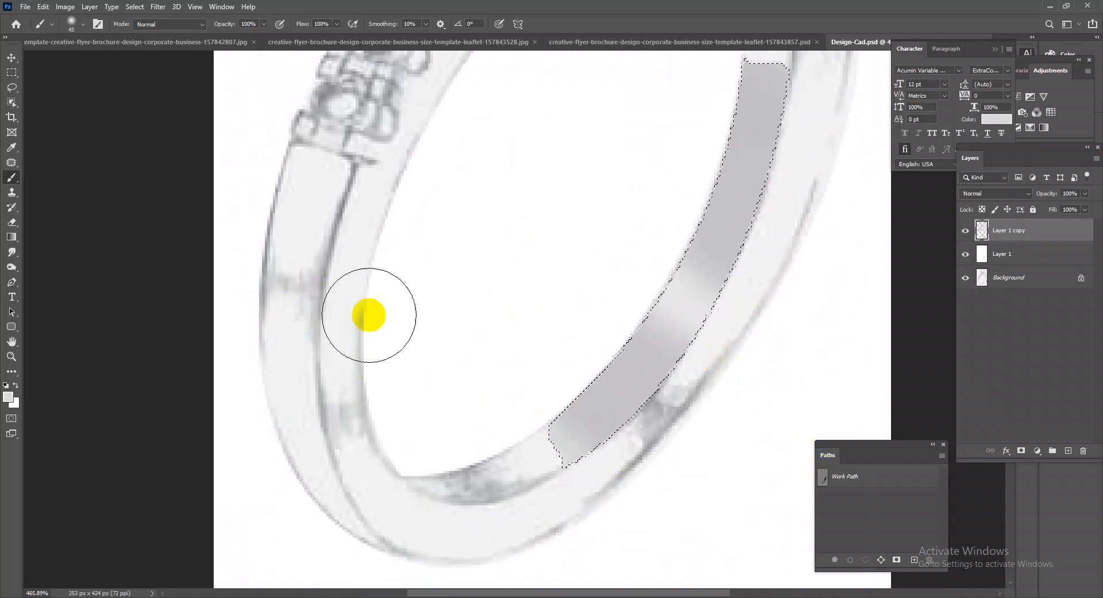
{"action": "left_click", "coordinate": [362, 318], "text": "alt"}
{"action": "left_click", "coordinate": [339, 218], "text": "alt"}
{"action": "left_click_drag", "start_coordinate": [549, 352], "coordinate": [696, 449]}
{"action": "key", "text": "ctrl+z"}
{"action": "left_click_drag", "start_coordinate": [639, 371], "coordinate": [664, 386]}
{"action": "left_click_drag", "start_coordinate": [578, 352], "coordinate": [734, 461]}
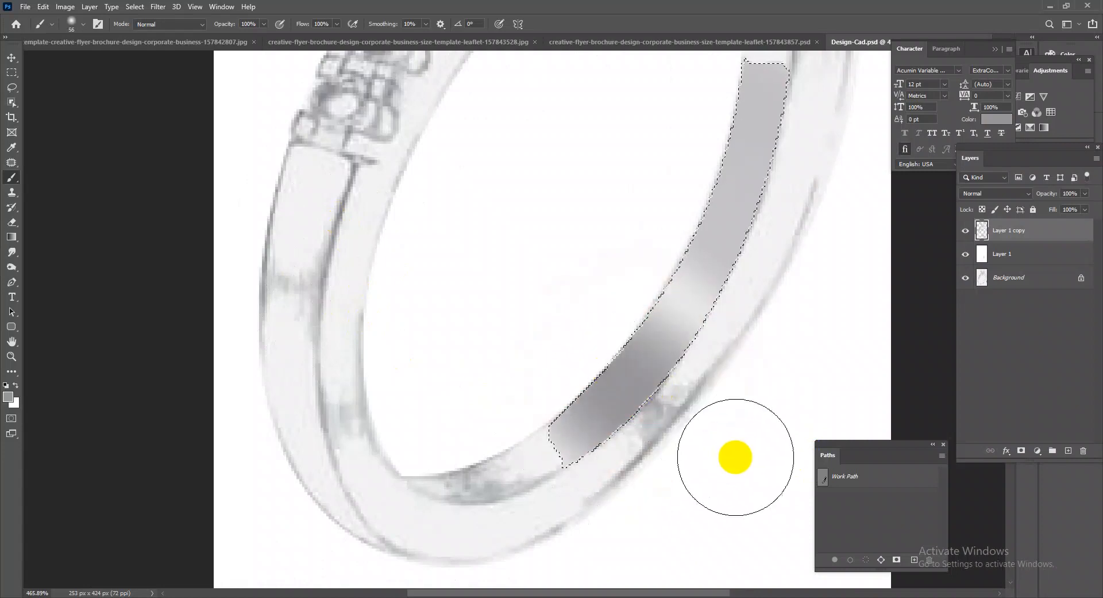
{"action": "left_click_drag", "start_coordinate": [698, 191], "coordinate": [891, 375]}
{"action": "left_click_drag", "start_coordinate": [695, 219], "coordinate": [820, 304]}
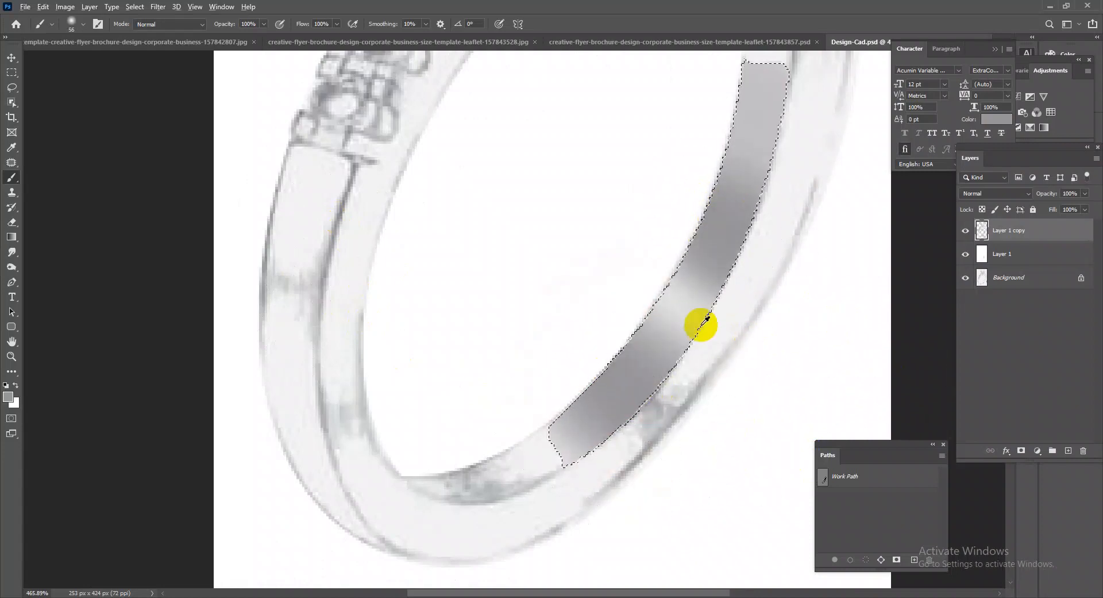
Brighten the highlight between the two dark areas of the inner band segment with light grey strokes and deselect it.
{"action": "left_click_drag", "start_coordinate": [644, 287], "coordinate": [805, 389]}
{"action": "left_click", "coordinate": [665, 293], "text": "alt"}
{"action": "left_click_drag", "start_coordinate": [638, 277], "coordinate": [771, 350]}
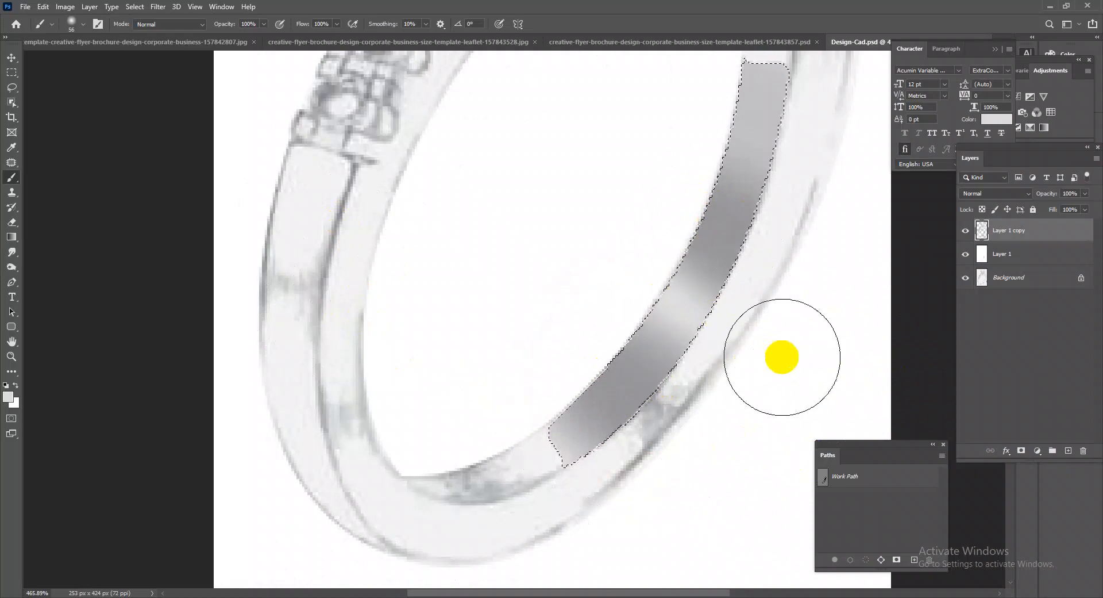
{"action": "left_click_drag", "start_coordinate": [701, 418], "coordinate": [665, 450]}
{"action": "key", "text": "ctrl+d"}
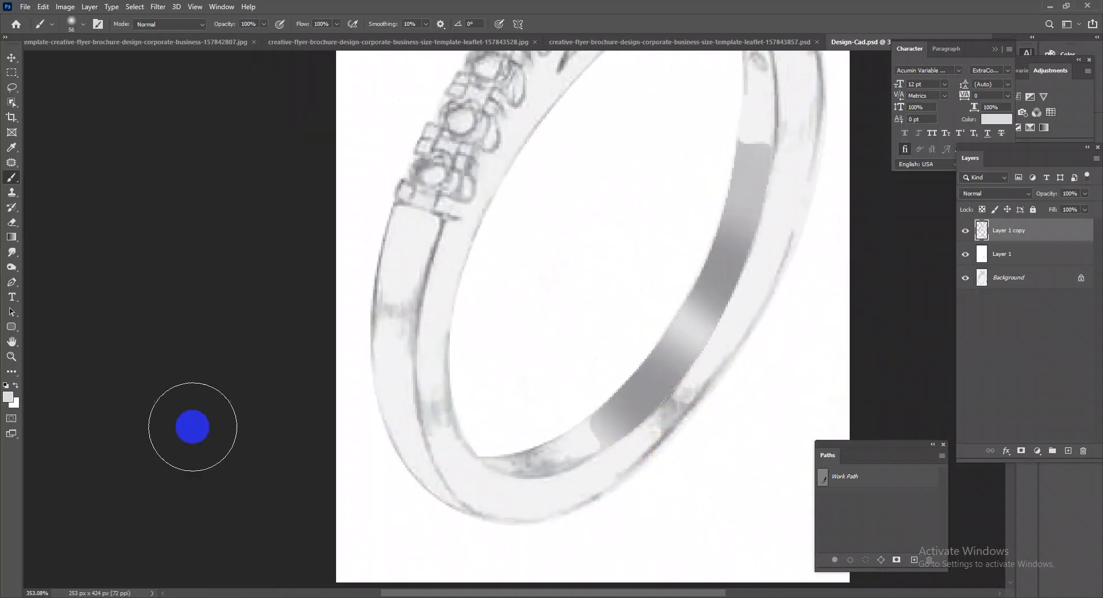
Trace the unshaded lower end of the inner band with the Pen tool and turn the path into a selection.
{"action": "left_click", "coordinate": [11, 282]}
{"action": "scroll", "coordinate": [603, 437], "scroll_direction": "up", "scroll_amount": 3}
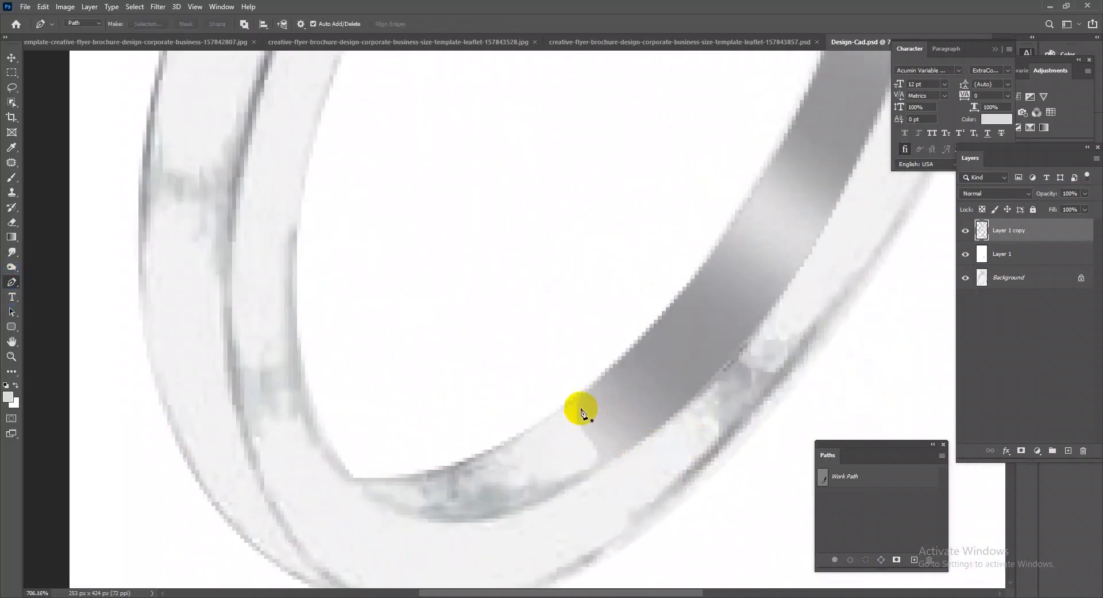
{"action": "left_click", "coordinate": [596, 478]}
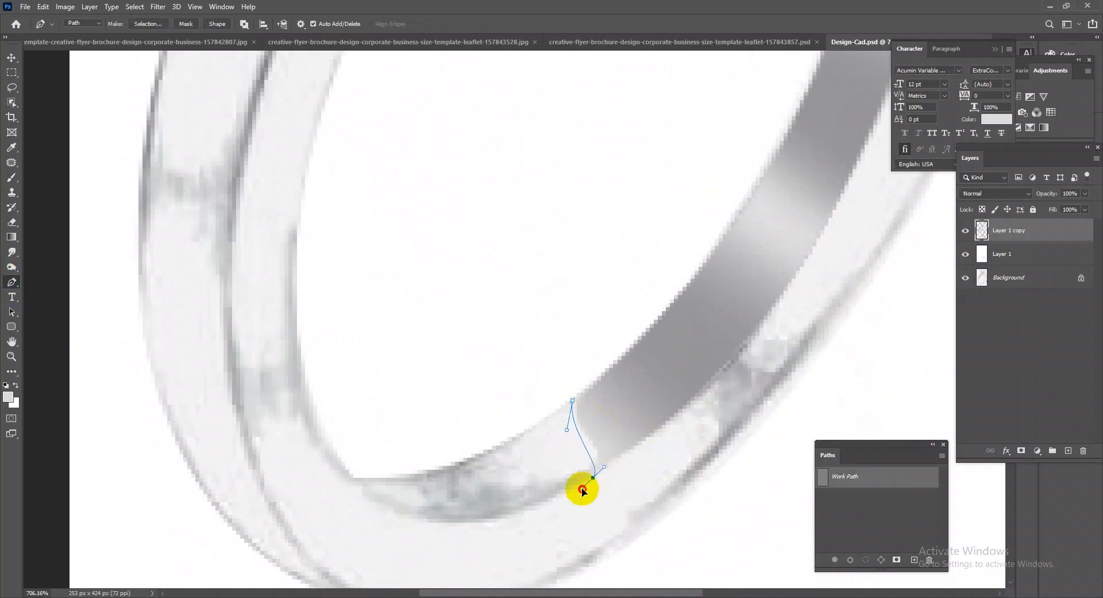
{"action": "left_click_drag", "start_coordinate": [570, 492], "coordinate": [531, 516]}
{"action": "left_click_drag", "start_coordinate": [413, 511], "coordinate": [633, 466]}
{"action": "left_click_drag", "start_coordinate": [578, 437], "coordinate": [495, 367]}
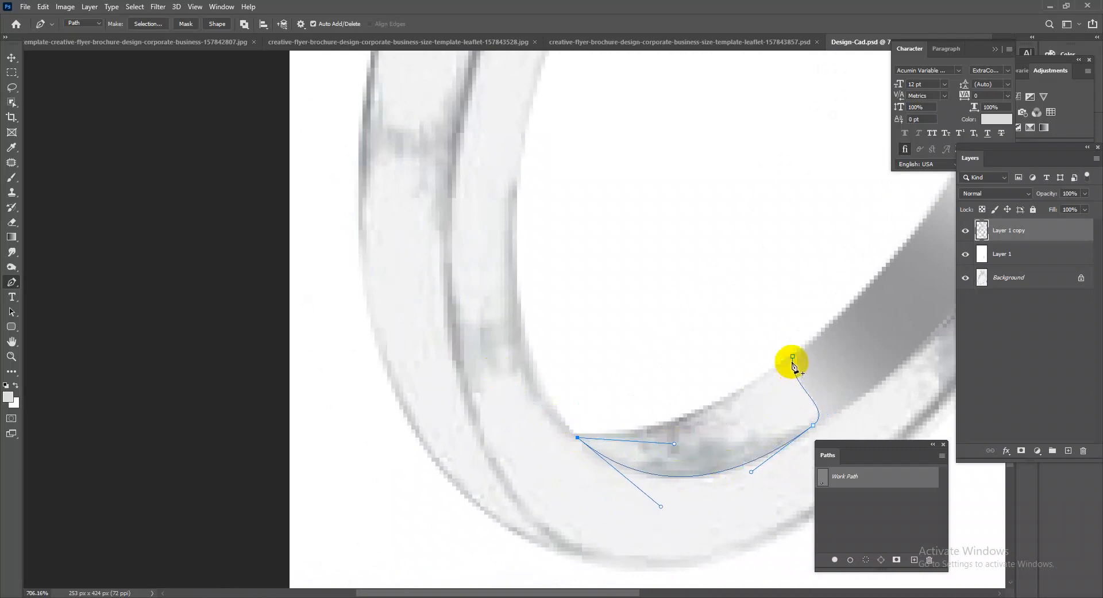
{"action": "key", "text": "ctrl+Return"}
Brush white beside the shaded segment and grey toward the tip inside the lower inner band selection, and deselect it.
{"action": "scroll", "coordinate": [781, 387], "scroll_direction": "down", "scroll_amount": 3}
{"action": "right_click", "coordinate": [9, 179]}
{"action": "left_click", "coordinate": [54, 177]}
{"action": "mouse_move", "coordinate": [802, 404]}
{"action": "left_mouse_down"}
{"action": "mouse_move", "coordinate": [800, 413]}
{"action": "mouse_move", "coordinate": [845, 428]}
{"action": "mouse_move", "coordinate": [804, 420]}
{"action": "left_mouse_up"}
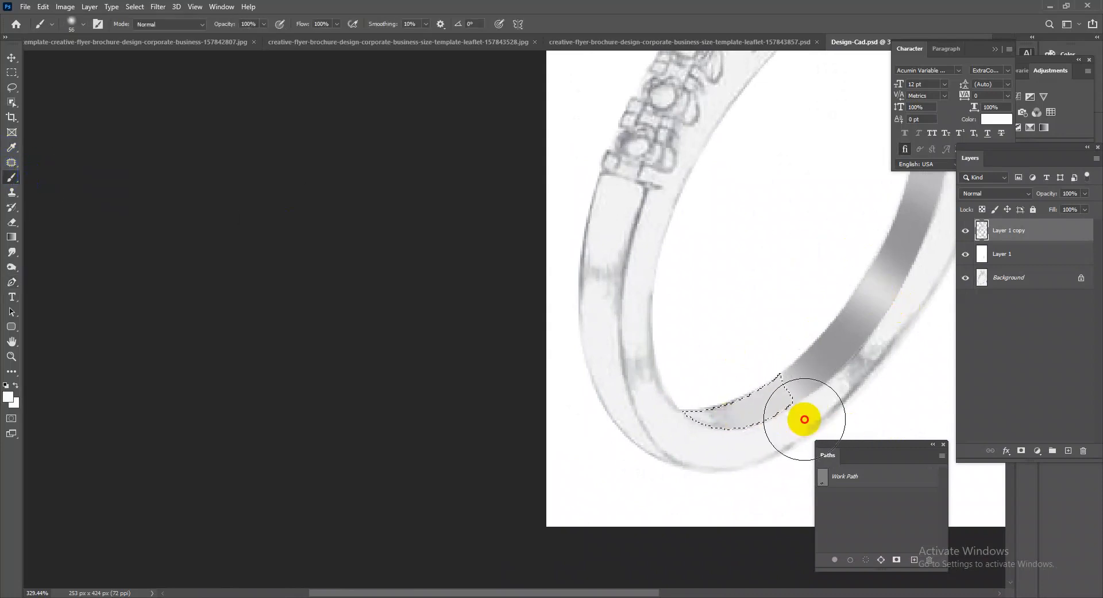
{"action": "left_click", "coordinate": [854, 322], "text": "alt"}
{"action": "left_click_drag", "start_coordinate": [631, 418], "coordinate": [677, 407]}
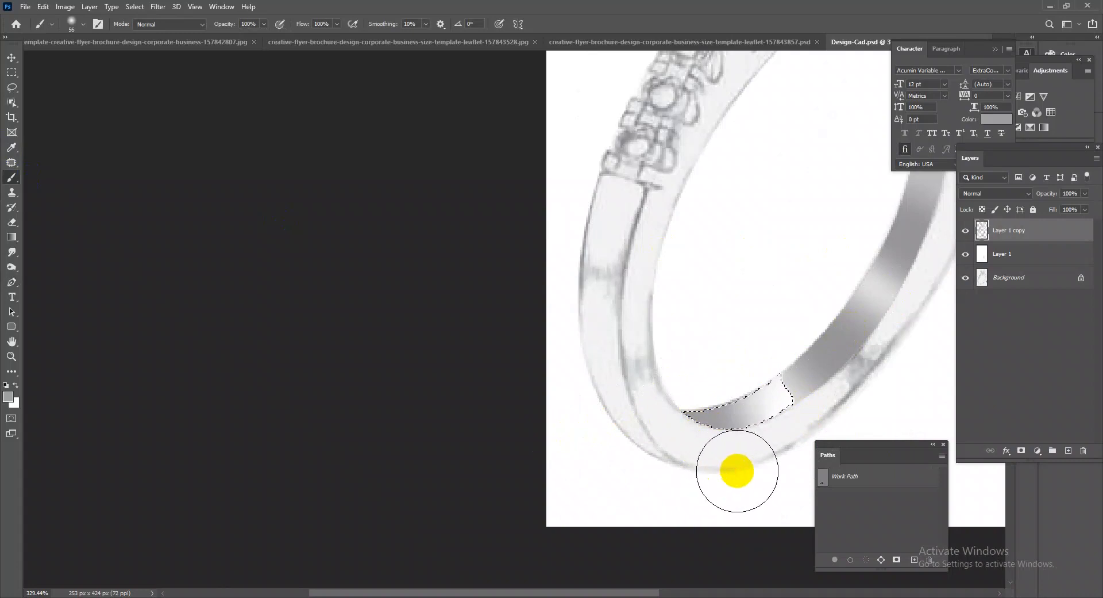
{"action": "scroll", "coordinate": [673, 433], "scroll_direction": "down", "scroll_amount": 4}
{"action": "scroll", "coordinate": [774, 376], "scroll_direction": "up", "scroll_amount": 1}
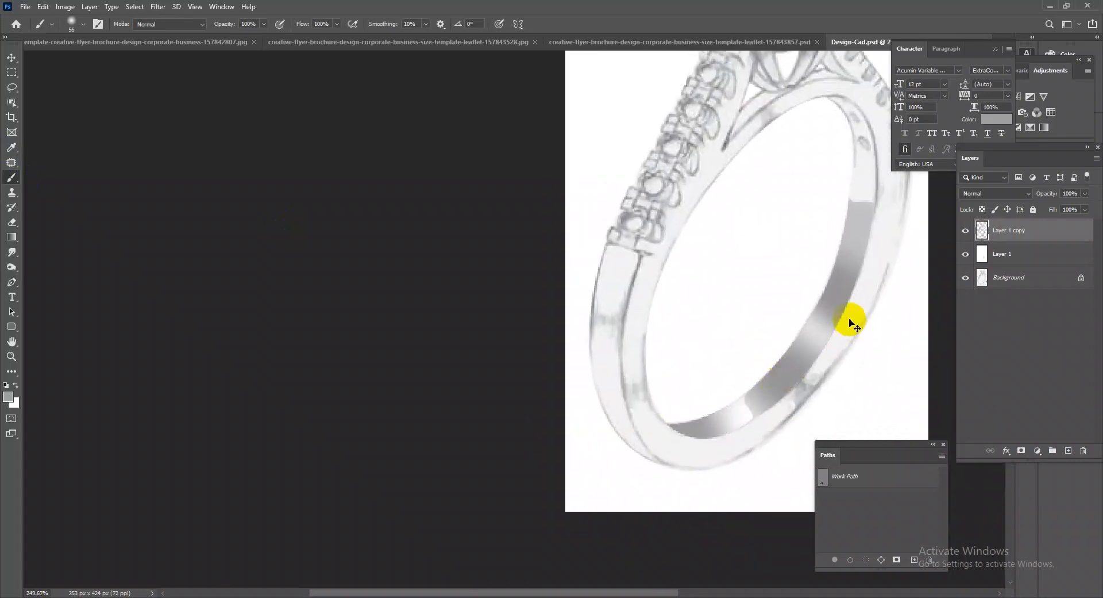
Trace a closed Pen path around the unshaded upper part of the inner band, from the shaded segment to the arch.
{"action": "left_click_drag", "start_coordinate": [855, 283], "coordinate": [744, 413]}
{"action": "scroll", "coordinate": [747, 364], "scroll_direction": "up", "scroll_amount": 4}
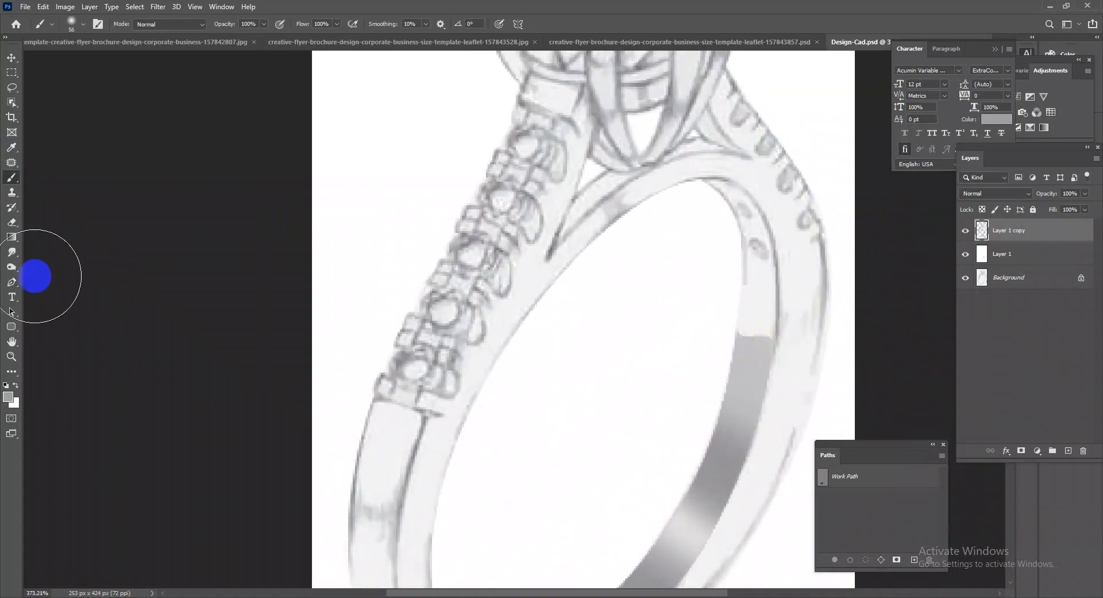
{"action": "left_click", "coordinate": [13, 281]}
{"action": "left_click_drag", "start_coordinate": [773, 342], "coordinate": [748, 316]}
{"action": "left_click_drag", "start_coordinate": [703, 182], "coordinate": [732, 165]}
{"action": "left_click_drag", "start_coordinate": [775, 265], "coordinate": [783, 317]}
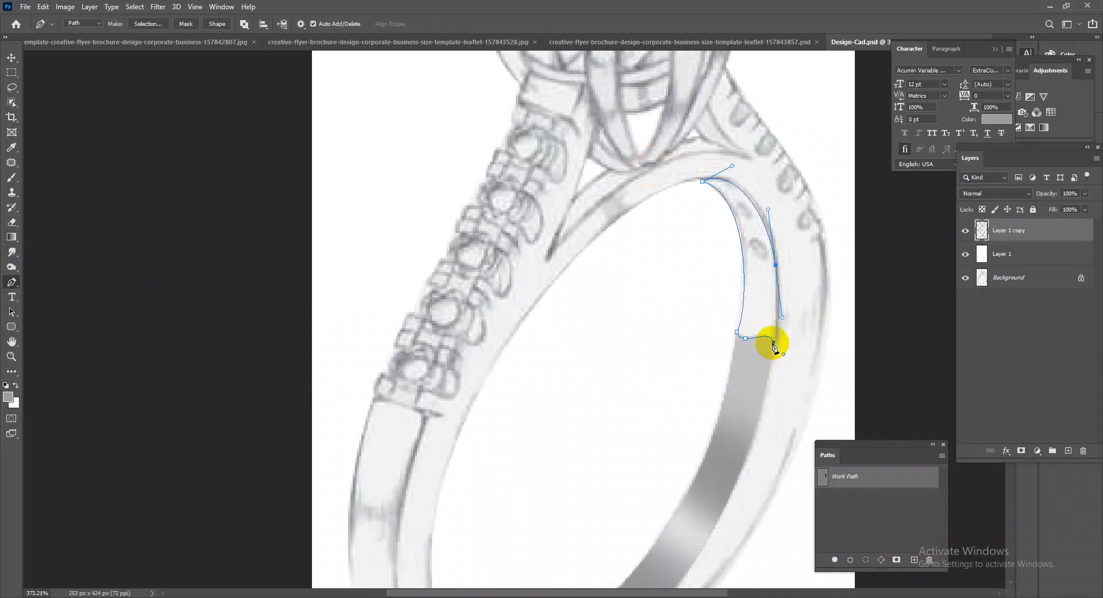
{"action": "left_click", "coordinate": [772, 341]}
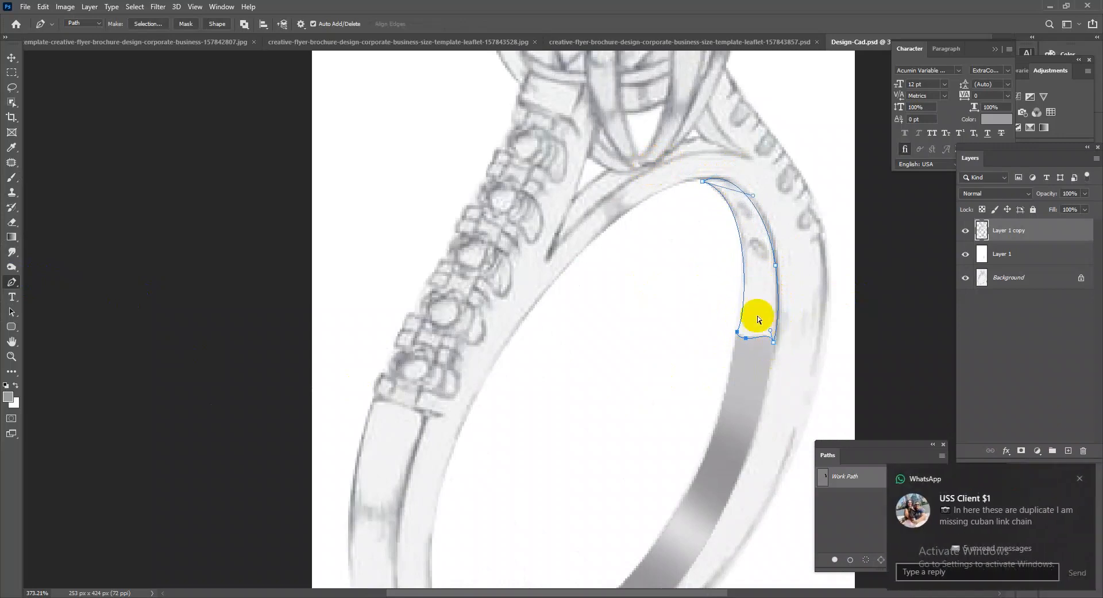
Adjust the curves of the upper inner band path to follow the sketch and convert it into a selection.
{"action": "left_click_drag", "start_coordinate": [726, 291], "coordinate": [755, 312]}
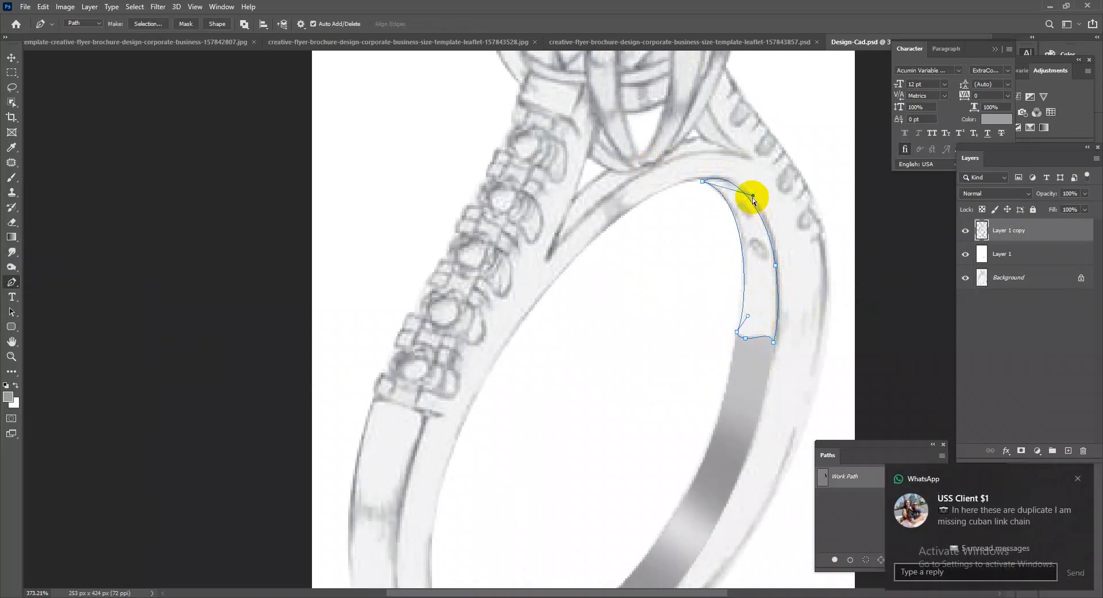
{"action": "left_click_drag", "start_coordinate": [753, 193], "coordinate": [755, 190]}
{"action": "left_click_drag", "start_coordinate": [709, 312], "coordinate": [745, 307]}
{"action": "left_click", "coordinate": [776, 266], "text": "ctrl"}
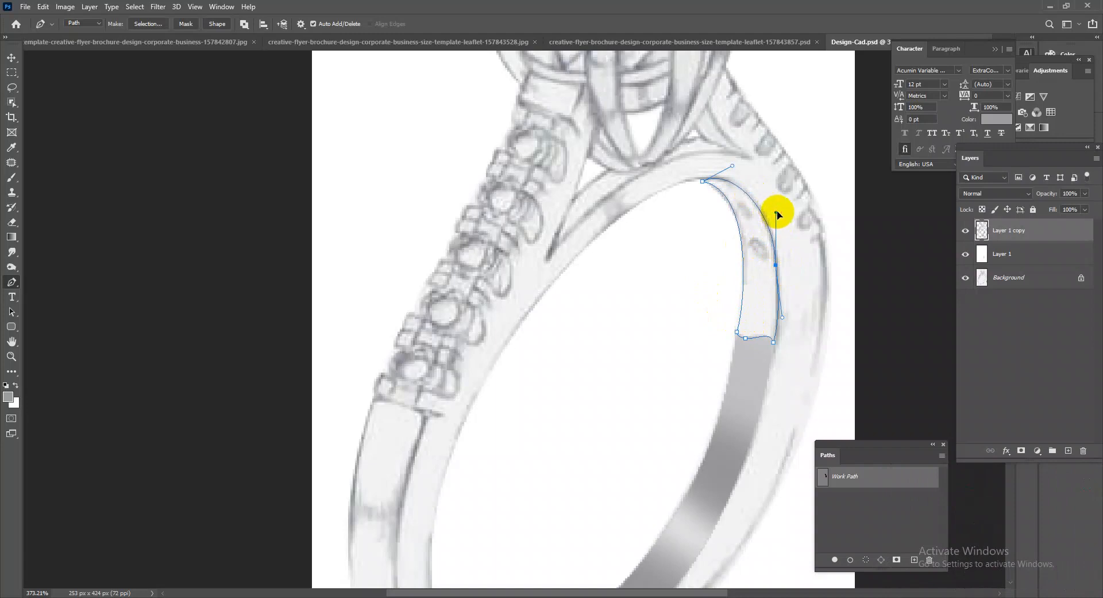
{"action": "key", "text": "ctrl+Return"}
Brush soft grey shading into the upper inner band selection, leaving its lower end near white.
{"action": "left_click", "coordinate": [15, 181]}
{"action": "left_click", "coordinate": [55, 178]}
{"action": "mouse_move", "coordinate": [780, 362]}
{"action": "left_mouse_down"}
{"action": "mouse_move", "coordinate": [778, 290]}
{"action": "mouse_move", "coordinate": [795, 286]}
{"action": "mouse_move", "coordinate": [813, 305]}
{"action": "left_mouse_up"}
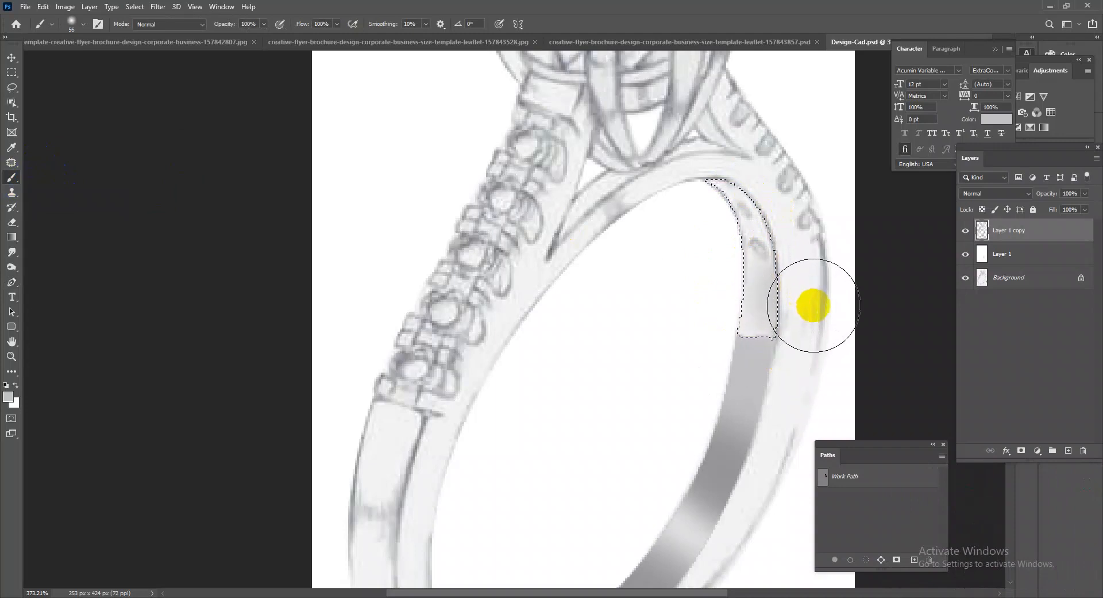
{"action": "left_click", "coordinate": [693, 535], "text": "alt"}
{"action": "mouse_move", "coordinate": [795, 340]}
{"action": "left_mouse_down"}
{"action": "mouse_move", "coordinate": [784, 343]}
{"action": "mouse_move", "coordinate": [770, 228]}
{"action": "mouse_move", "coordinate": [802, 189]}
{"action": "mouse_move", "coordinate": [800, 158]}
{"action": "mouse_move", "coordinate": [707, 170]}
{"action": "mouse_move", "coordinate": [751, 300]}
{"action": "left_mouse_up"}
{"action": "left_click", "coordinate": [589, 519], "text": "alt"}
{"action": "left_click", "coordinate": [766, 140], "text": "alt"}
{"action": "left_click", "coordinate": [750, 248], "text": "alt"}
{"action": "mouse_move", "coordinate": [726, 227]}
{"action": "left_mouse_down"}
{"action": "mouse_move", "coordinate": [726, 215]}
{"action": "mouse_move", "coordinate": [742, 313]}
{"action": "left_mouse_up"}
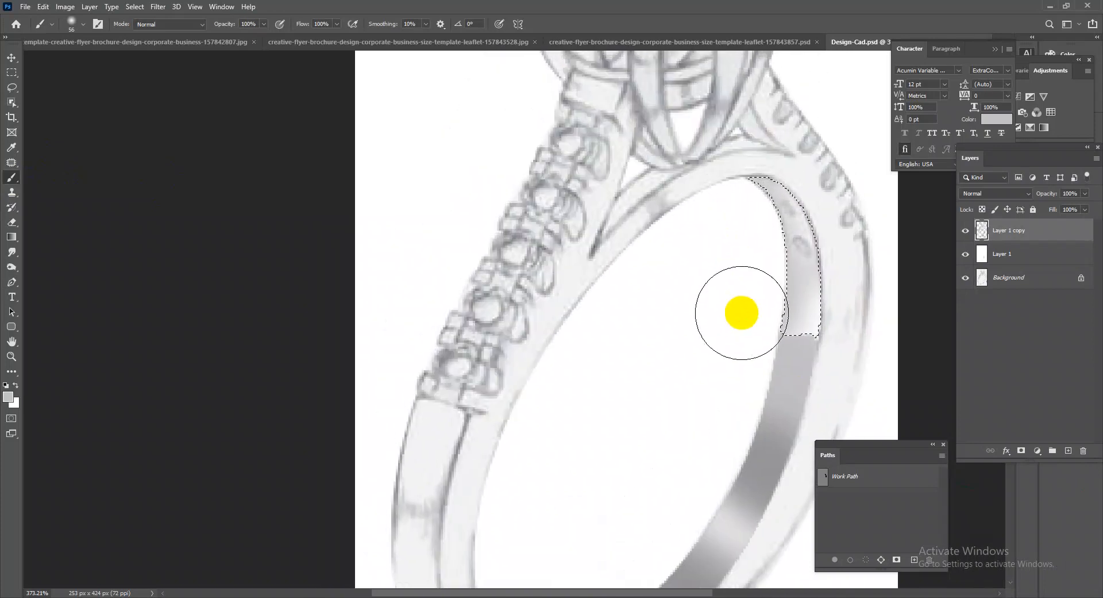
{"action": "left_click_drag", "start_coordinate": [809, 293], "coordinate": [757, 278]}
Trace the plain outer band section below the small stones with the Pen tool and load it as a selection.
{"action": "left_click_drag", "start_coordinate": [609, 418], "coordinate": [629, 433]}
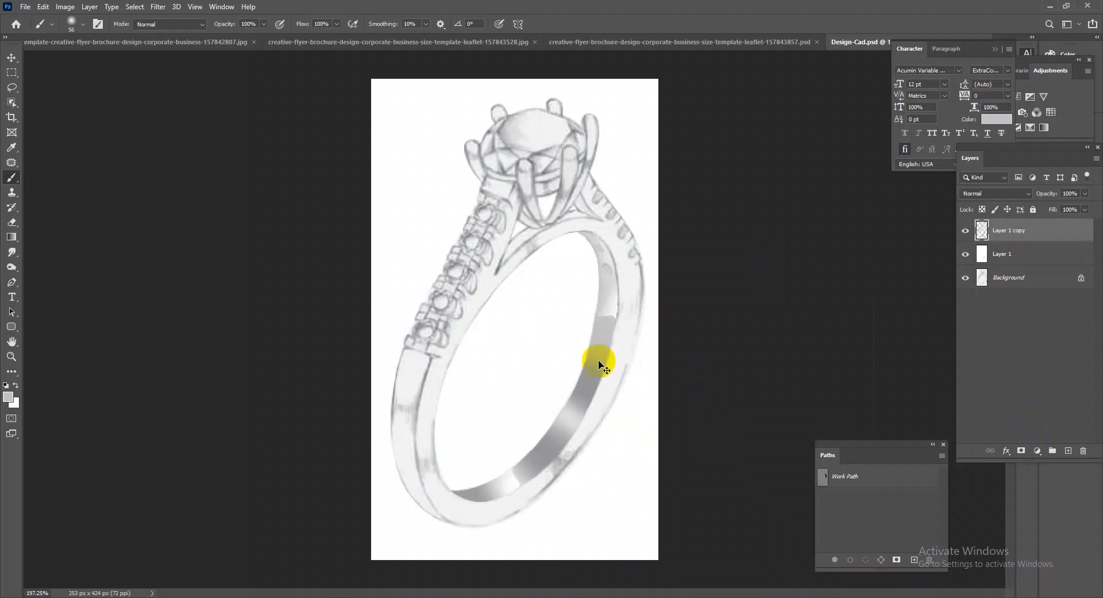
{"action": "left_click_drag", "start_coordinate": [648, 397], "coordinate": [631, 357]}
{"action": "left_click_drag", "start_coordinate": [505, 414], "coordinate": [600, 424]}
{"action": "left_click_drag", "start_coordinate": [702, 395], "coordinate": [649, 345]}
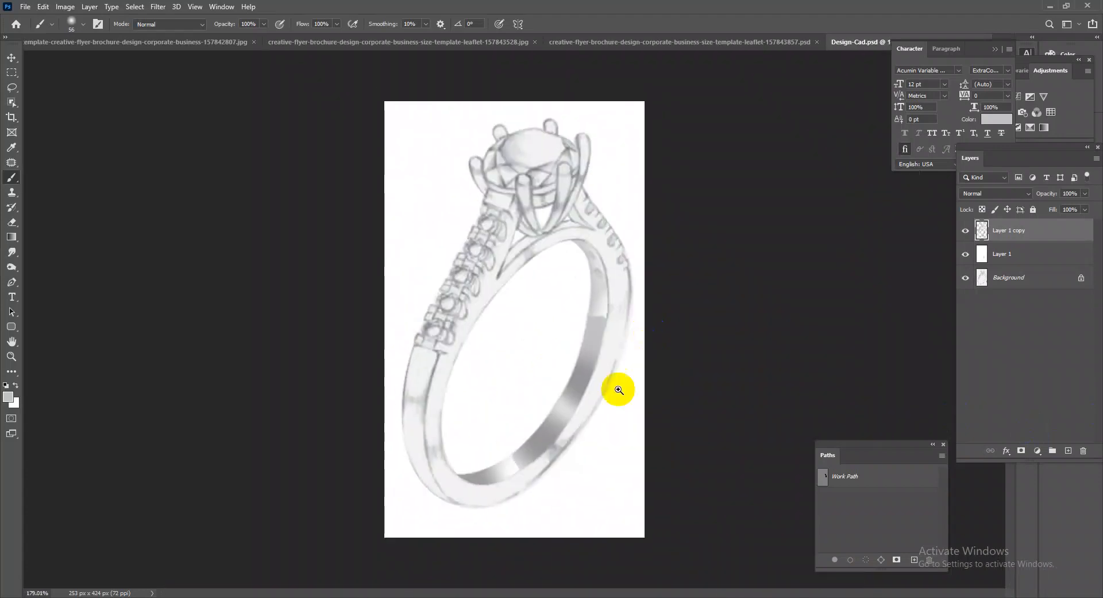
{"action": "left_click_drag", "start_coordinate": [511, 426], "coordinate": [574, 453]}
{"action": "left_click_drag", "start_coordinate": [534, 485], "coordinate": [663, 409]}
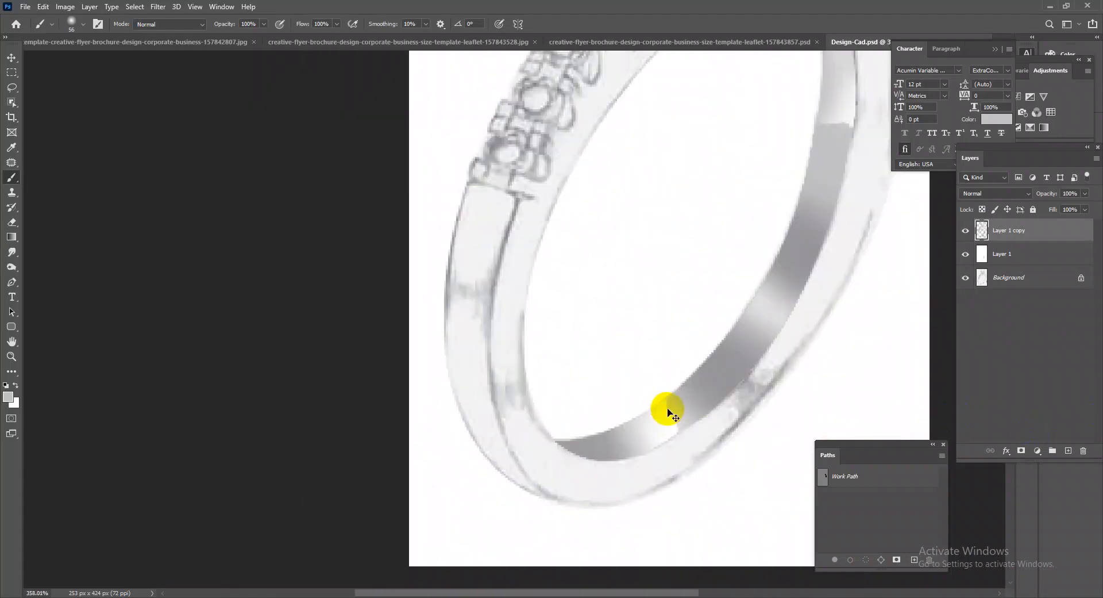
{"action": "left_click", "coordinate": [12, 285]}
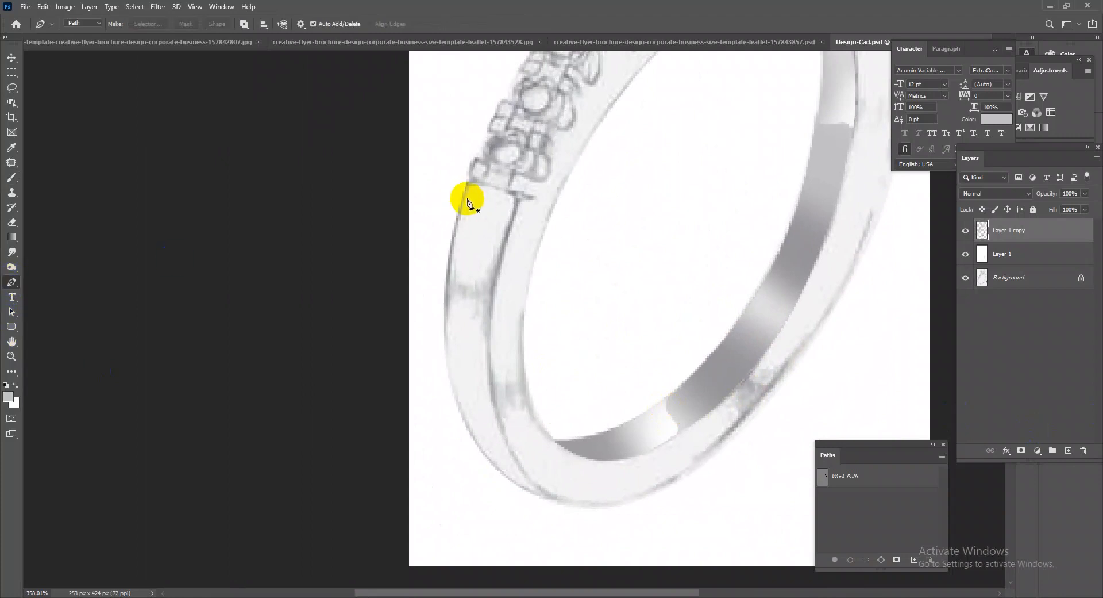
{"action": "left_click", "coordinate": [467, 194]}
{"action": "left_click", "coordinate": [441, 283]}
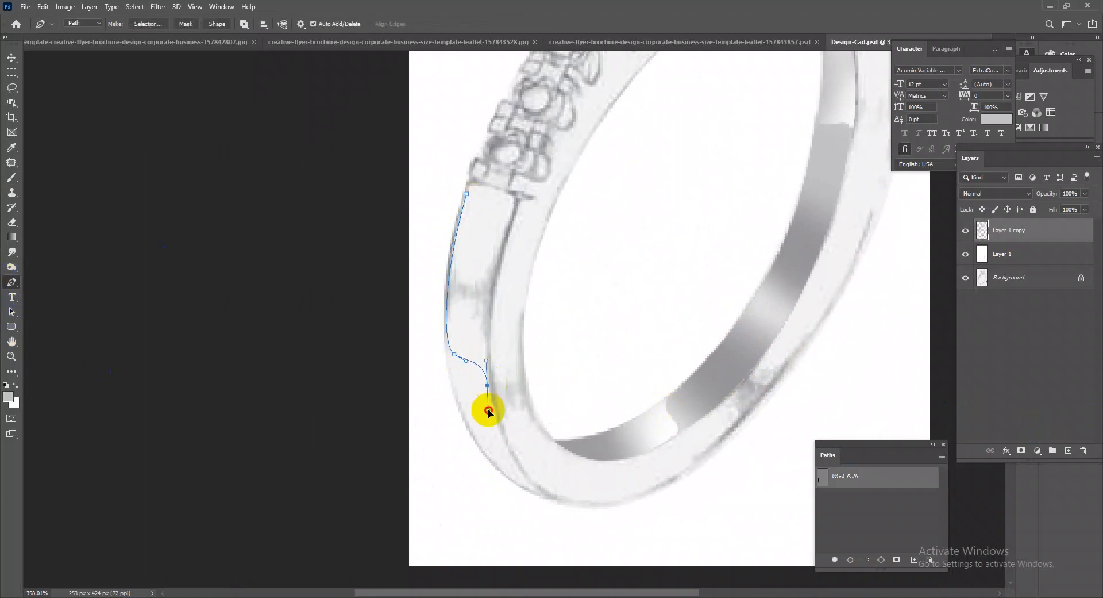
{"action": "left_click_drag", "start_coordinate": [478, 278], "coordinate": [480, 270]}
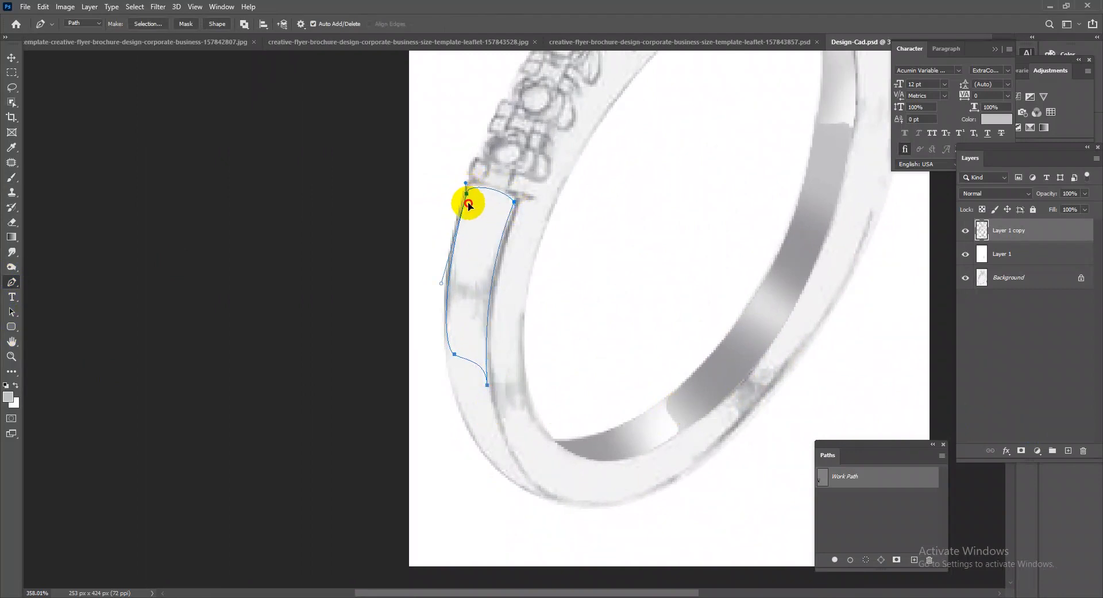
{"action": "key", "text": "ctrl+Return"}
Brush grey shading into the selected outer band section, darker along its outer edge and lower end, and deselect it.
{"action": "right_click", "coordinate": [11, 177]}
{"action": "left_click", "coordinate": [37, 176]}
{"action": "left_click", "coordinate": [455, 372]}
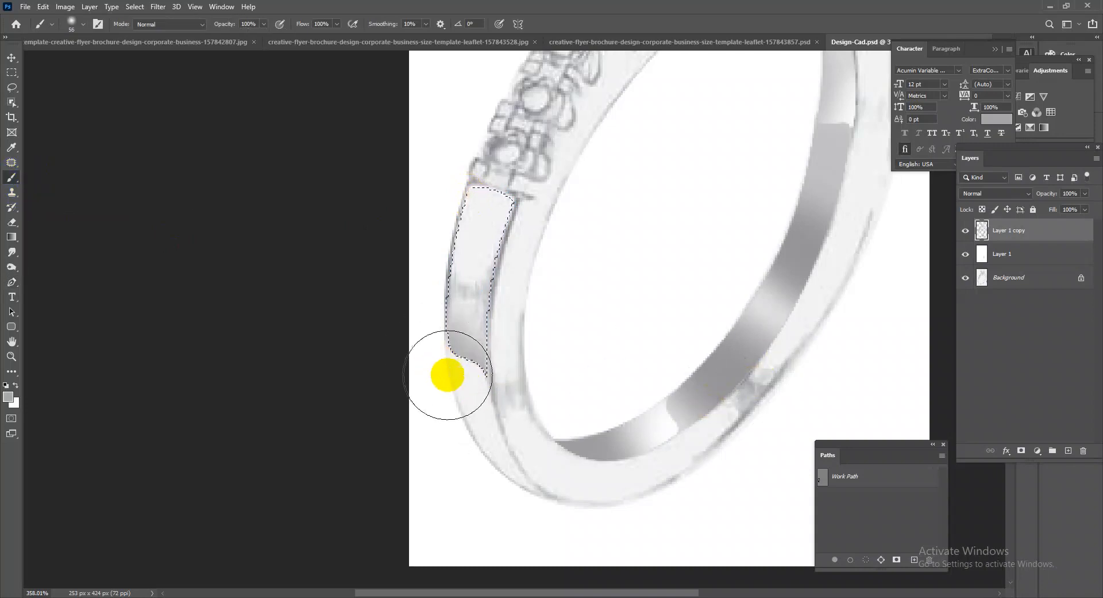
{"action": "mouse_move", "coordinate": [403, 303]}
{"action": "left_mouse_down"}
{"action": "mouse_move", "coordinate": [408, 204]}
{"action": "mouse_move", "coordinate": [434, 257]}
{"action": "left_mouse_up"}
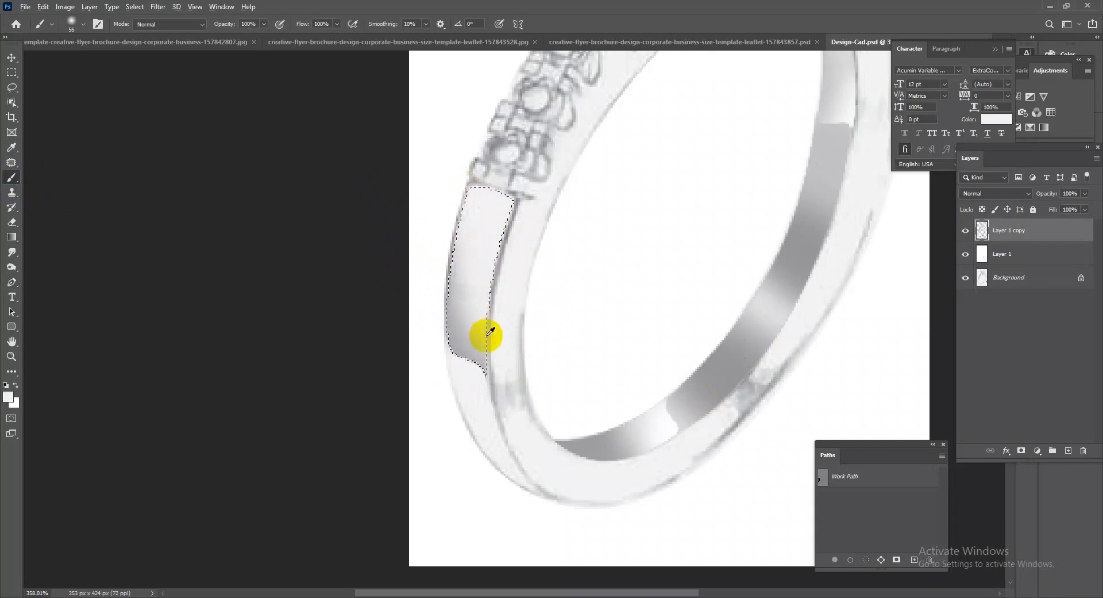
{"action": "mouse_move", "coordinate": [404, 293]}
{"action": "left_mouse_down"}
{"action": "mouse_move", "coordinate": [434, 153]}
{"action": "mouse_move", "coordinate": [402, 327]}
{"action": "mouse_move", "coordinate": [411, 302]}
{"action": "left_mouse_up"}
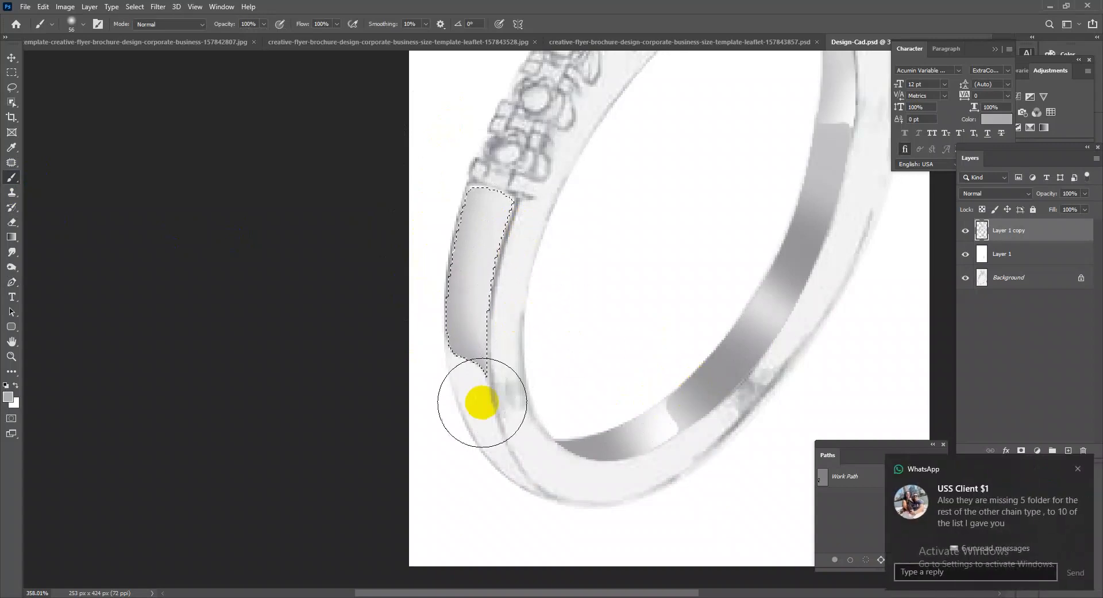
{"action": "left_click_drag", "start_coordinate": [443, 382], "coordinate": [407, 320]}
{"action": "left_click", "coordinate": [1078, 472]}
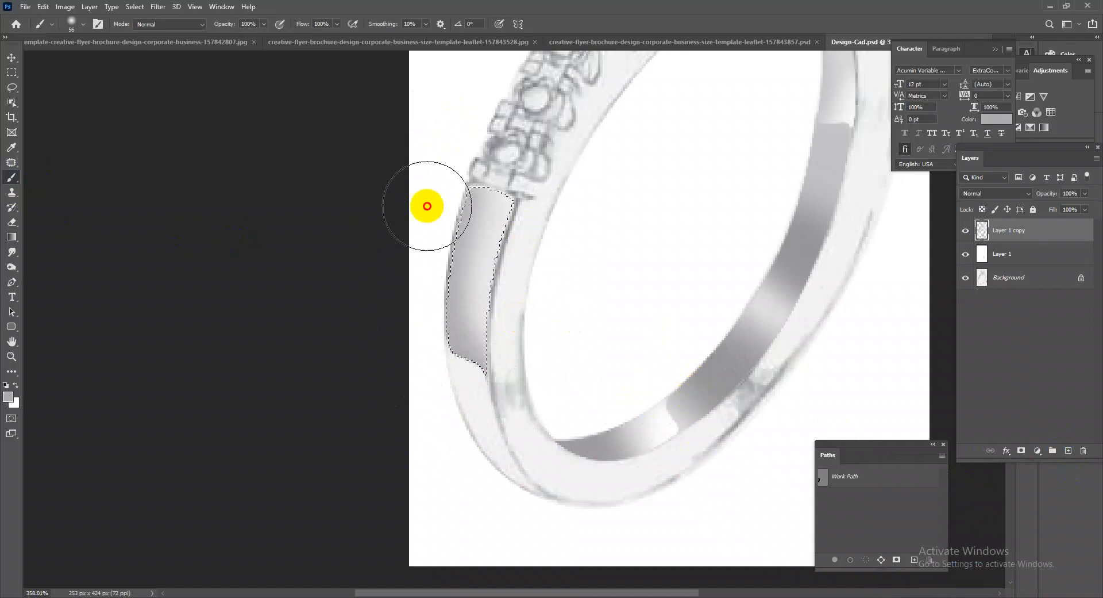
{"action": "key", "text": "ctrl+d"}
Trace the tapering outer band tip below the shaded section with the Pen tool and load it as a selection.
{"action": "left_click_drag", "start_coordinate": [725, 400], "coordinate": [655, 385]}
{"action": "left_click_drag", "start_coordinate": [451, 411], "coordinate": [521, 437]}
{"action": "left_click_drag", "start_coordinate": [580, 376], "coordinate": [550, 368]}
{"action": "left_click_drag", "start_coordinate": [472, 435], "coordinate": [510, 438]}
{"action": "left_click_drag", "start_coordinate": [451, 457], "coordinate": [482, 463]}
{"action": "left_click_drag", "start_coordinate": [466, 470], "coordinate": [531, 428]}
{"action": "left_click", "coordinate": [11, 282]}
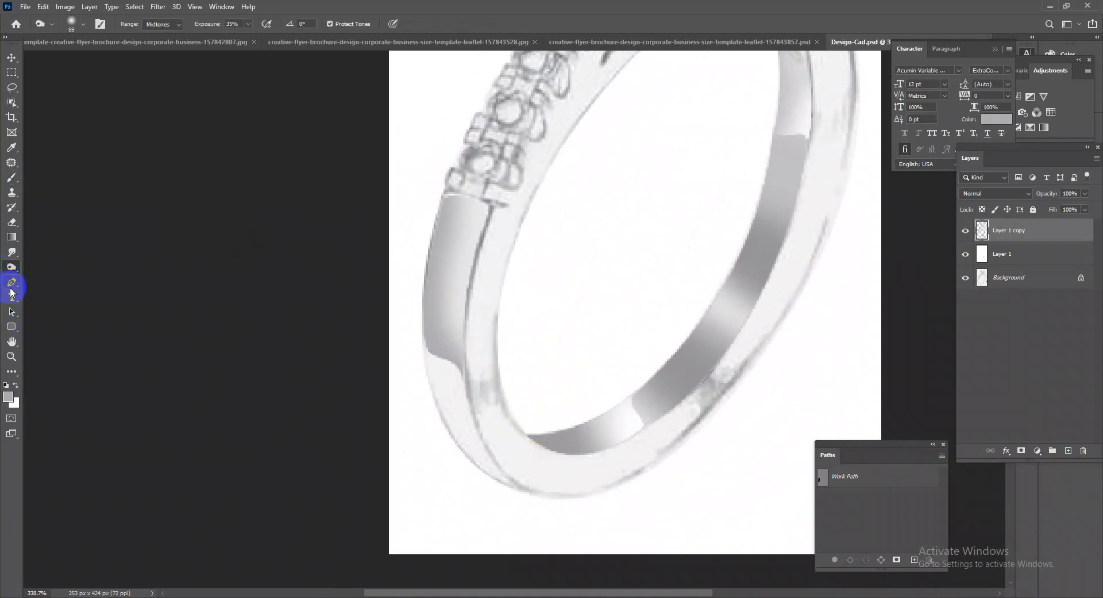
{"action": "left_click_drag", "start_coordinate": [312, 337], "coordinate": [445, 360]}
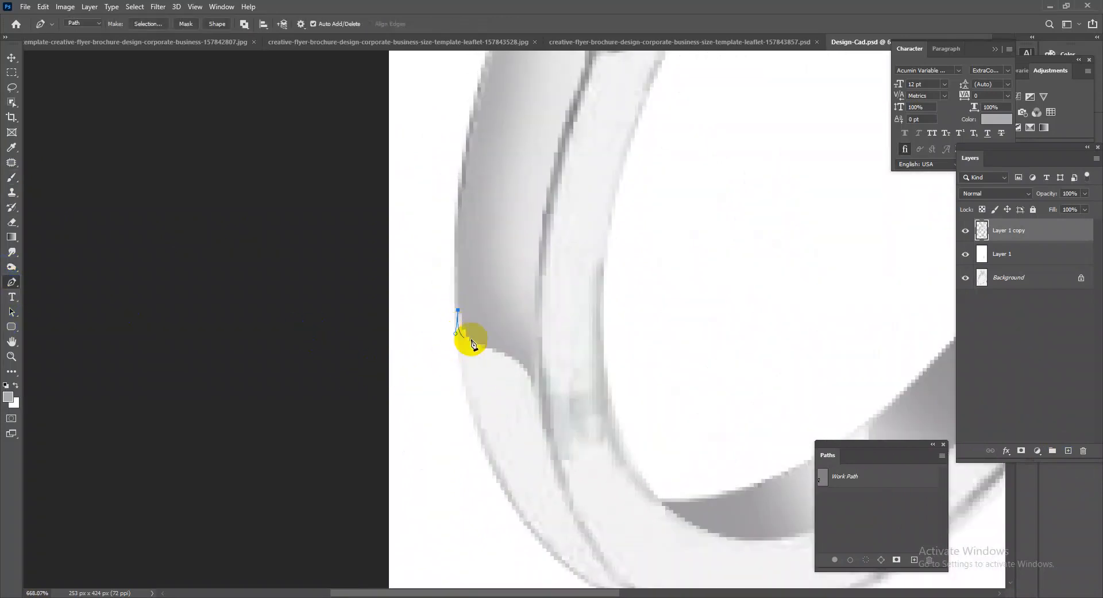
{"action": "left_click", "coordinate": [507, 352]}
{"action": "left_click_drag", "start_coordinate": [535, 391], "coordinate": [503, 305]}
{"action": "left_click_drag", "start_coordinate": [589, 428], "coordinate": [633, 458]}
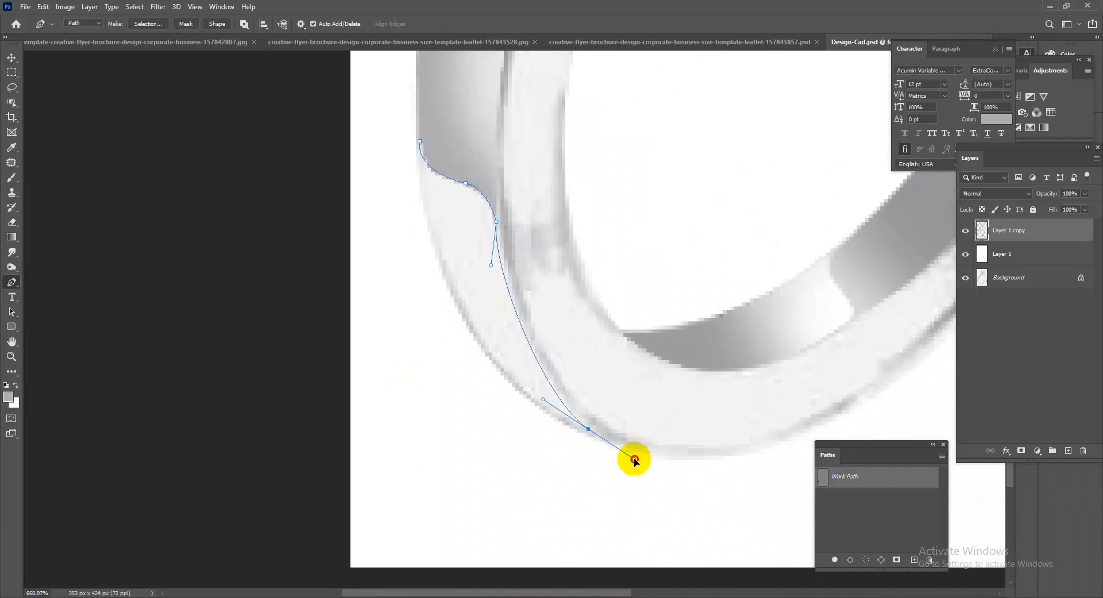
{"action": "left_click_drag", "start_coordinate": [471, 288], "coordinate": [444, 245]}
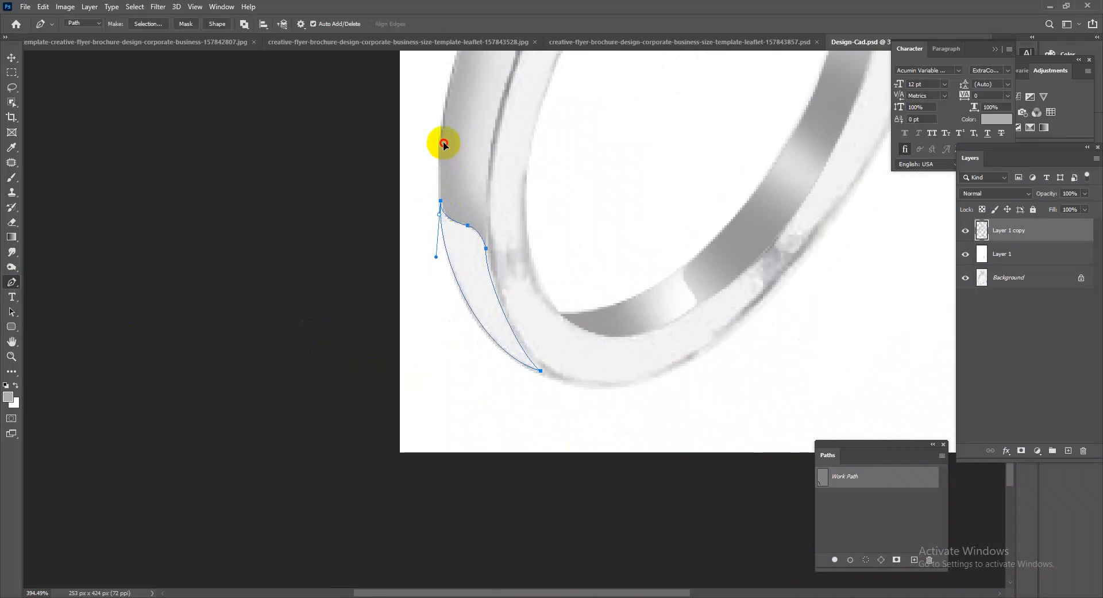
{"action": "key", "text": "ctrl+Return"}
Brush grey shading into the selected tapering band tip, darker along its outer edge, then deselect it and save the document.
{"action": "right_click", "coordinate": [13, 177]}
{"action": "left_click", "coordinate": [51, 176]}
{"action": "left_click", "coordinate": [463, 176], "text": "alt"}
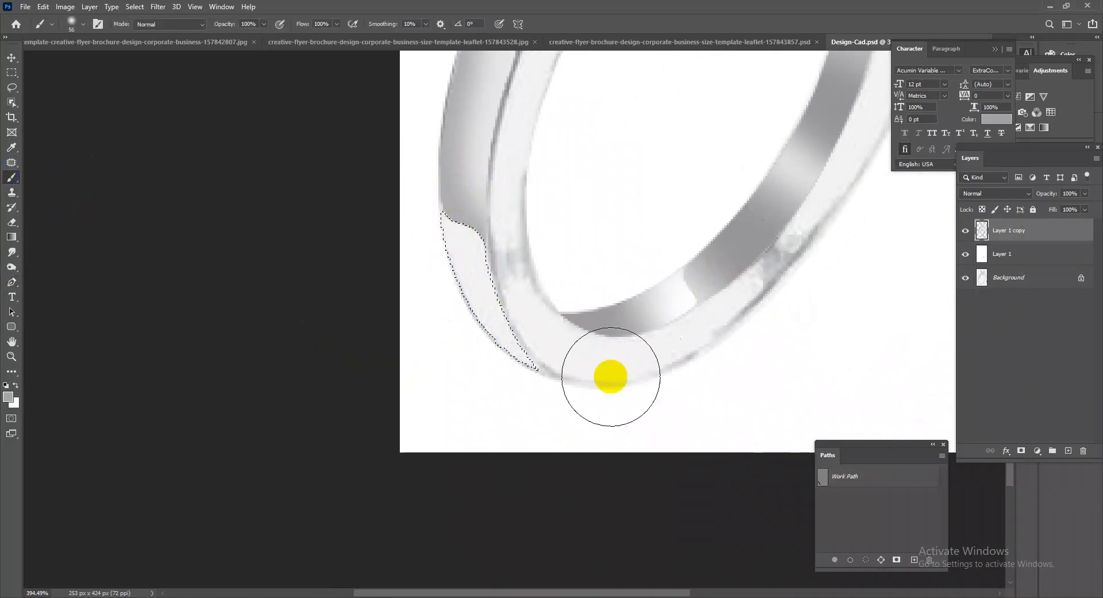
{"action": "mouse_move", "coordinate": [508, 384]}
{"action": "left_mouse_down"}
{"action": "mouse_move", "coordinate": [414, 302]}
{"action": "mouse_move", "coordinate": [419, 271]}
{"action": "mouse_move", "coordinate": [429, 328]}
{"action": "mouse_move", "coordinate": [477, 280]}
{"action": "left_mouse_up"}
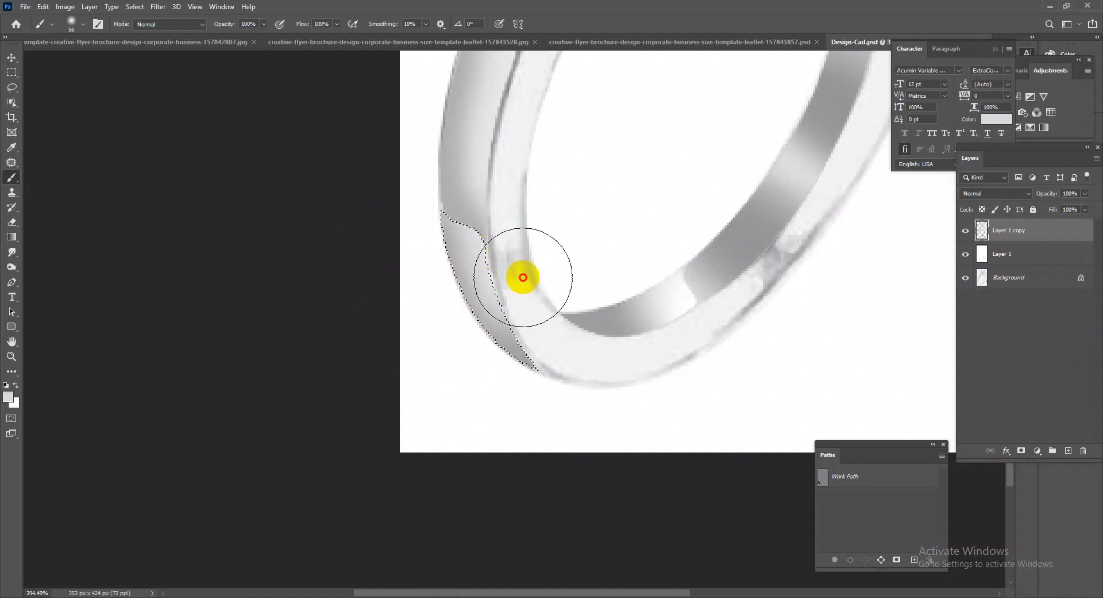
{"action": "left_click", "coordinate": [673, 304], "text": "alt"}
{"action": "left_click_drag", "start_coordinate": [529, 241], "coordinate": [622, 275]}
{"action": "left_click", "coordinate": [747, 245], "text": "alt"}
{"action": "mouse_move", "coordinate": [483, 381]}
{"action": "left_mouse_down"}
{"action": "mouse_move", "coordinate": [431, 333]}
{"action": "mouse_move", "coordinate": [401, 207]}
{"action": "mouse_move", "coordinate": [408, 315]}
{"action": "mouse_move", "coordinate": [474, 391]}
{"action": "left_mouse_up"}
{"action": "left_click", "coordinate": [575, 242], "text": "alt"}
{"action": "key", "text": "ctrl+d"}
{"action": "left_click_drag", "start_coordinate": [649, 236], "coordinate": [623, 204]}
{"action": "left_click_drag", "start_coordinate": [552, 244], "coordinate": [582, 259]}
{"action": "key", "text": "ctrl+s"}
Trace the band's front face from below the small stones around the bottom curve with the Pen tool and load it as a selection.
{"action": "left_click_drag", "start_coordinate": [599, 385], "coordinate": [560, 324]}
{"action": "left_click_drag", "start_coordinate": [543, 266], "coordinate": [578, 284]}
{"action": "left_click_drag", "start_coordinate": [492, 331], "coordinate": [674, 219]}
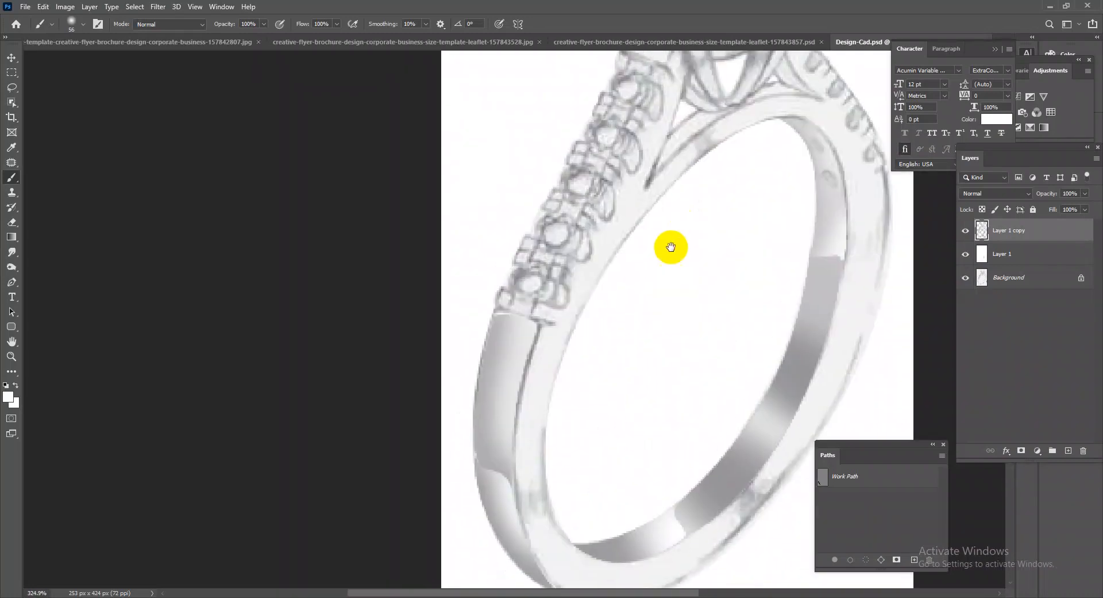
{"action": "left_click", "coordinate": [13, 282]}
{"action": "left_click_drag", "start_coordinate": [591, 370], "coordinate": [725, 263]}
{"action": "left_click", "coordinate": [722, 228]}
{"action": "left_click_drag", "start_coordinate": [692, 452], "coordinate": [546, 361]}
{"action": "left_click_drag", "start_coordinate": [609, 402], "coordinate": [638, 407]}
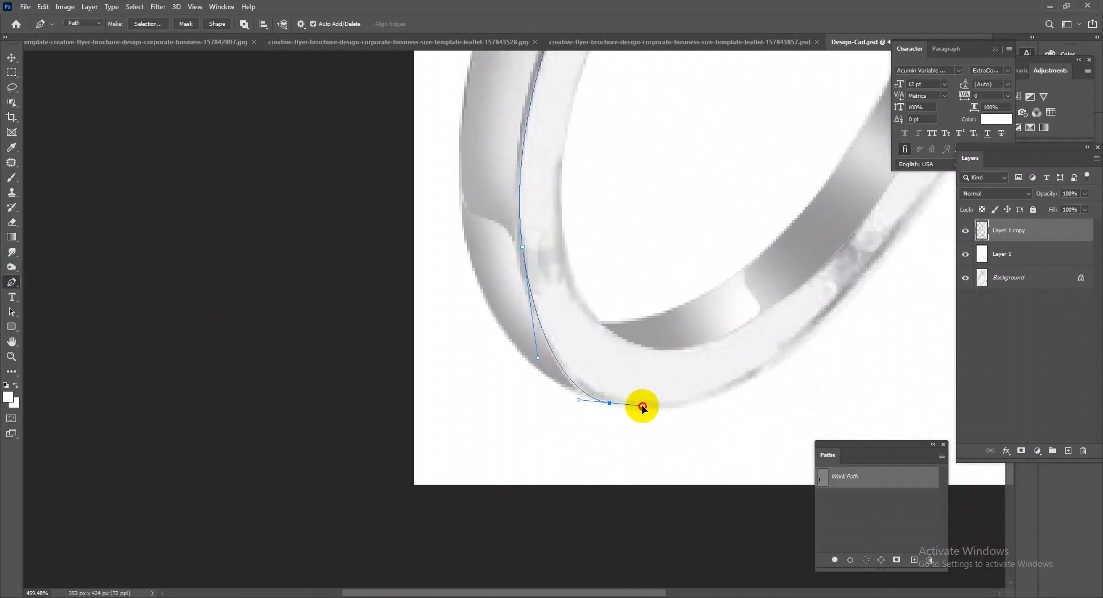
{"action": "left_click_drag", "start_coordinate": [765, 371], "coordinate": [846, 326]}
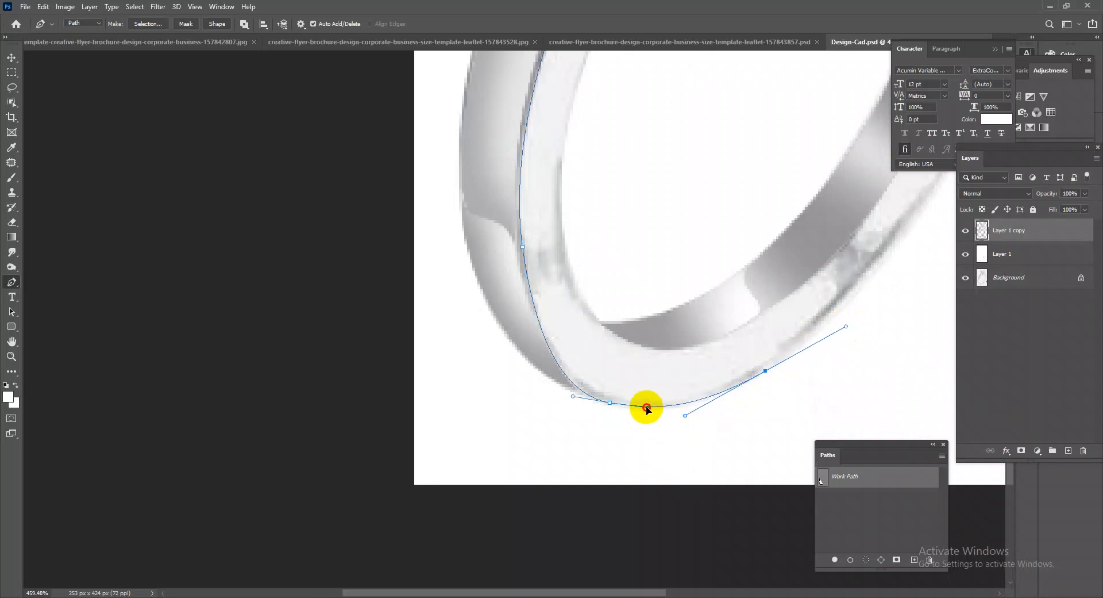
{"action": "left_click_drag", "start_coordinate": [750, 320], "coordinate": [691, 366]}
{"action": "left_click_drag", "start_coordinate": [594, 317], "coordinate": [547, 266]}
{"action": "left_click_drag", "start_coordinate": [576, 120], "coordinate": [611, 316]}
{"action": "left_click_drag", "start_coordinate": [632, 222], "coordinate": [611, 225]}
{"action": "left_click", "coordinate": [596, 214]}
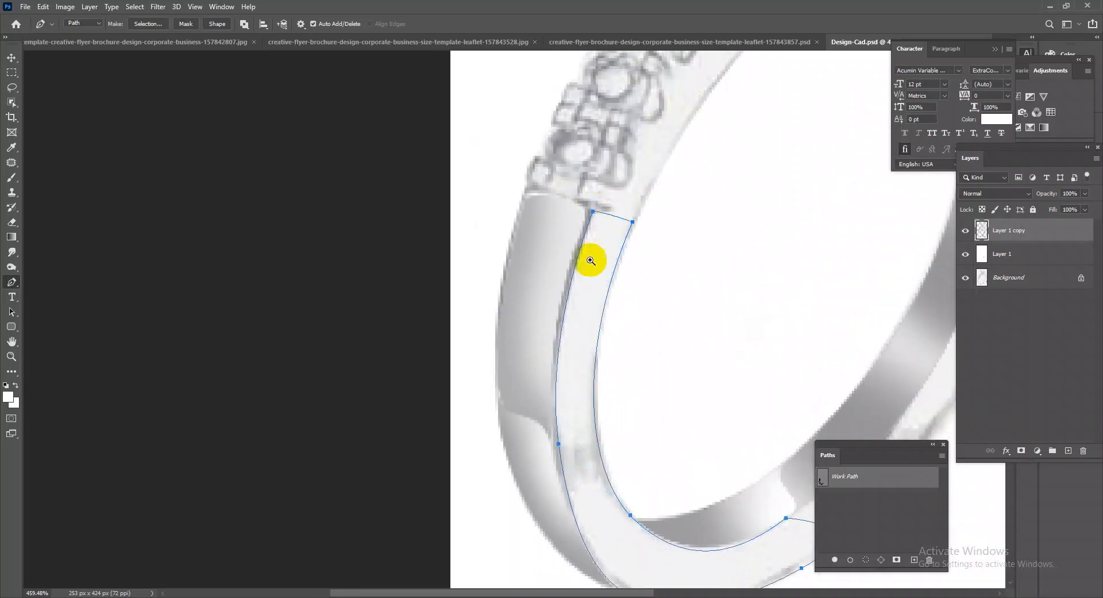
{"action": "scroll", "coordinate": [567, 243], "scroll_direction": "down", "scroll_amount": 2}
{"action": "key", "text": "ctrl+Return"}
Smooth the sketch texture inside the selected front face with the Mixer Brush and deselect it.
{"action": "right_click", "coordinate": [14, 178]}
{"action": "left_click", "coordinate": [58, 211]}
{"action": "mouse_move", "coordinate": [566, 376]}
{"action": "left_mouse_down"}
{"action": "mouse_move", "coordinate": [538, 373]}
{"action": "mouse_move", "coordinate": [591, 288]}
{"action": "mouse_move", "coordinate": [567, 317]}
{"action": "left_mouse_up"}
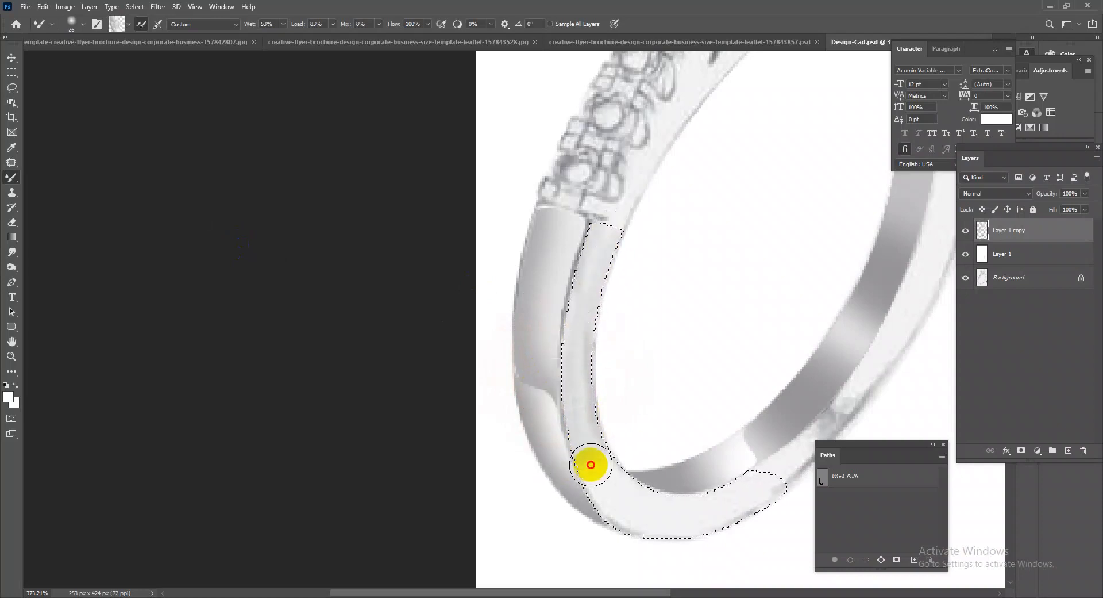
{"action": "mouse_move", "coordinate": [606, 481]}
{"action": "left_mouse_down"}
{"action": "mouse_move", "coordinate": [637, 531]}
{"action": "mouse_move", "coordinate": [757, 480]}
{"action": "mouse_move", "coordinate": [661, 505]}
{"action": "mouse_move", "coordinate": [709, 501]}
{"action": "mouse_move", "coordinate": [697, 499]}
{"action": "left_mouse_up"}
{"action": "mouse_move", "coordinate": [732, 495]}
{"action": "left_mouse_down"}
{"action": "mouse_move", "coordinate": [679, 515]}
{"action": "mouse_move", "coordinate": [613, 483]}
{"action": "mouse_move", "coordinate": [592, 273]}
{"action": "left_mouse_up"}
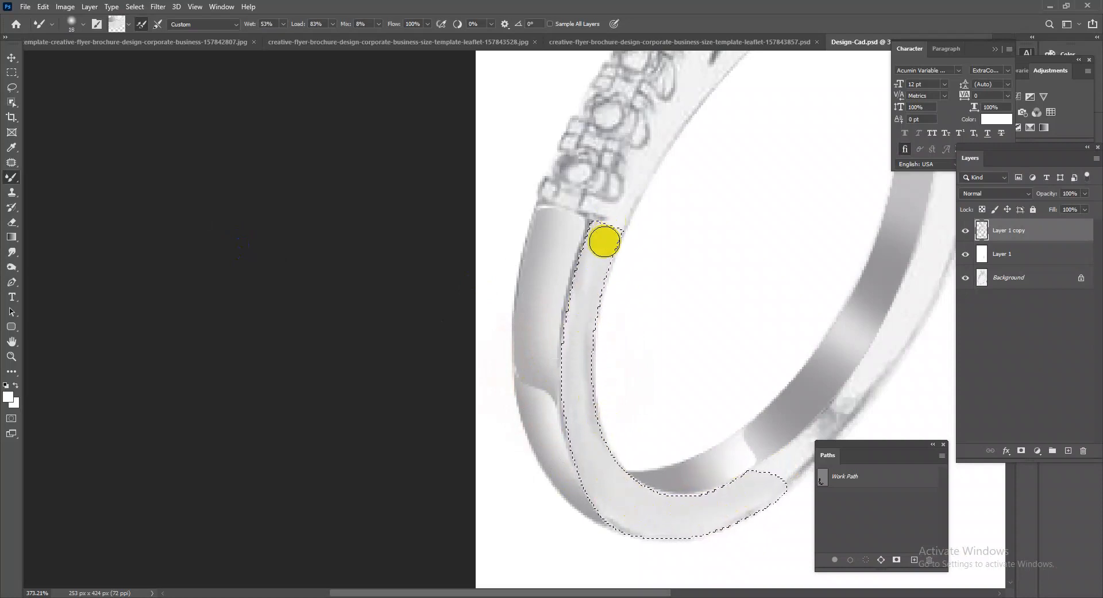
{"action": "key", "text": "ctrl+d"}
Trace the band's right front face from the shoulder down to the bottom curve with the Pen tool and copy it to a new layer.
{"action": "scroll", "coordinate": [622, 348], "scroll_direction": "down", "scroll_amount": 1}
{"action": "left_click_drag", "start_coordinate": [623, 349], "coordinate": [598, 302]}
{"action": "left_click_drag", "start_coordinate": [575, 341], "coordinate": [734, 369]}
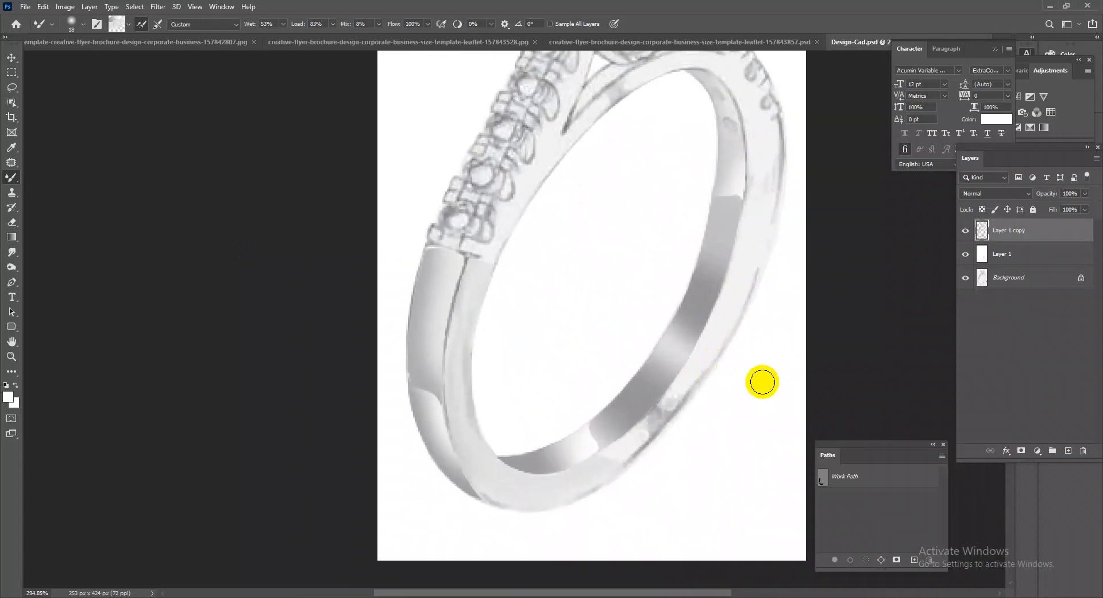
{"action": "left_click", "coordinate": [11, 281]}
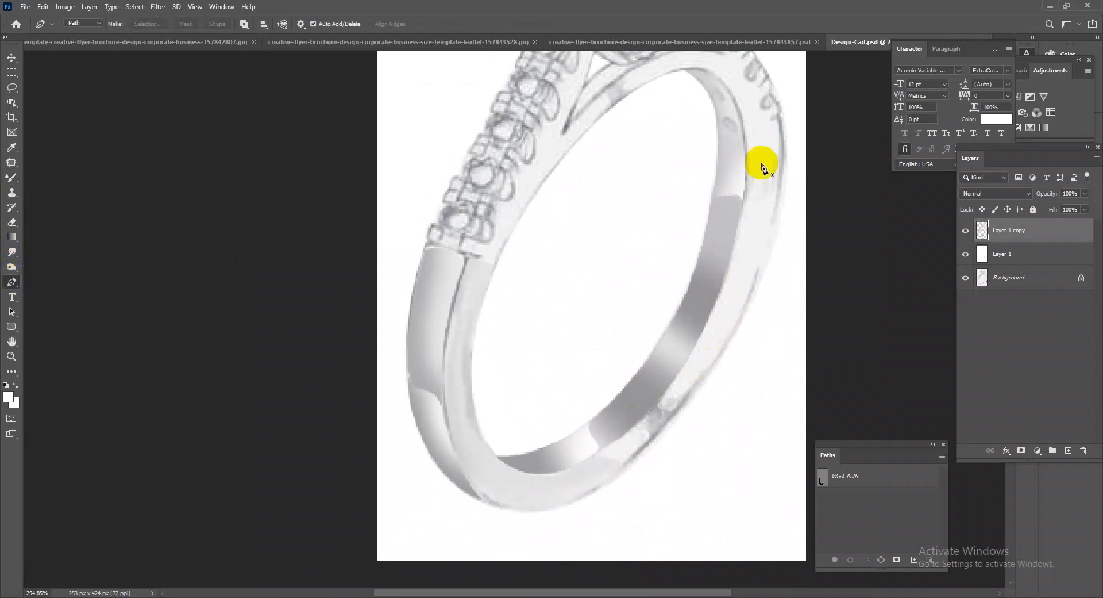
{"action": "left_click", "coordinate": [745, 113]}
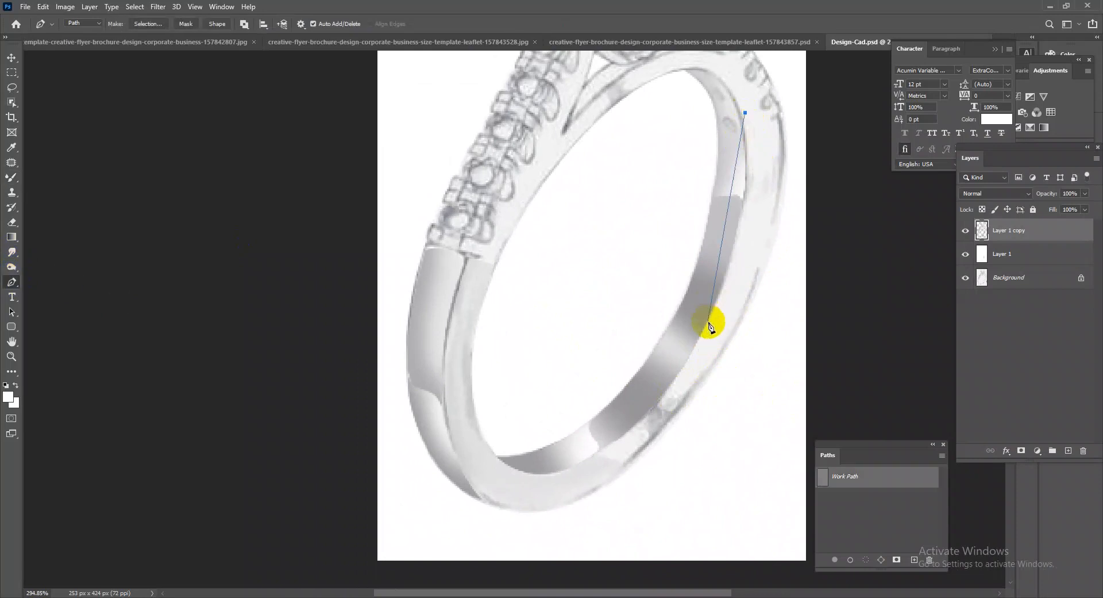
{"action": "left_click_drag", "start_coordinate": [706, 339], "coordinate": [651, 458]}
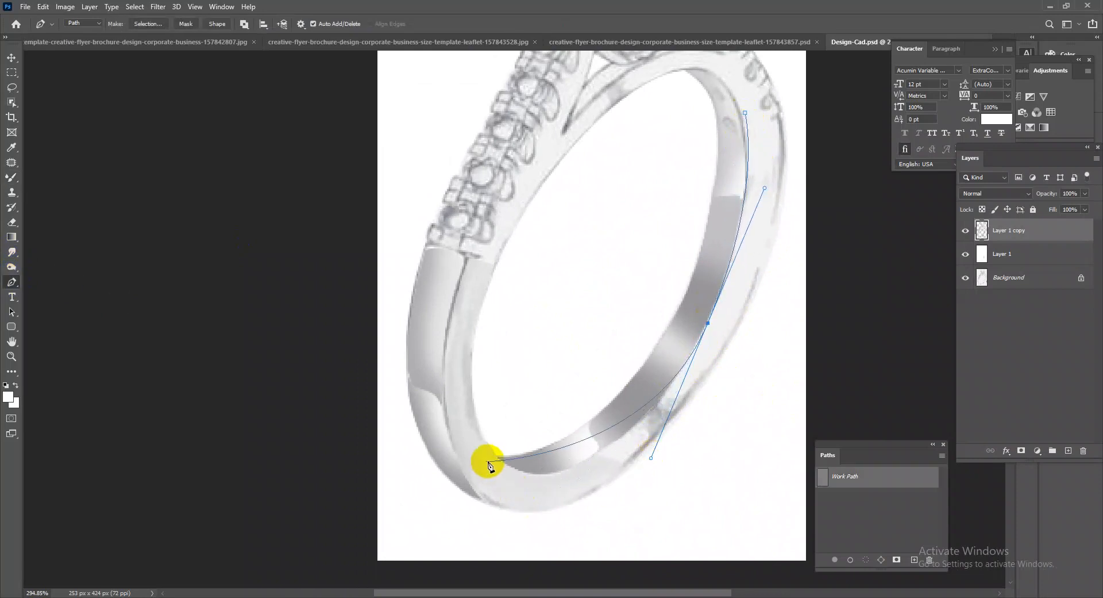
{"action": "mouse_move", "coordinate": [495, 458]}
{"action": "left_mouse_down"}
{"action": "mouse_move", "coordinate": [464, 406]}
{"action": "mouse_move", "coordinate": [483, 471]}
{"action": "left_mouse_up"}
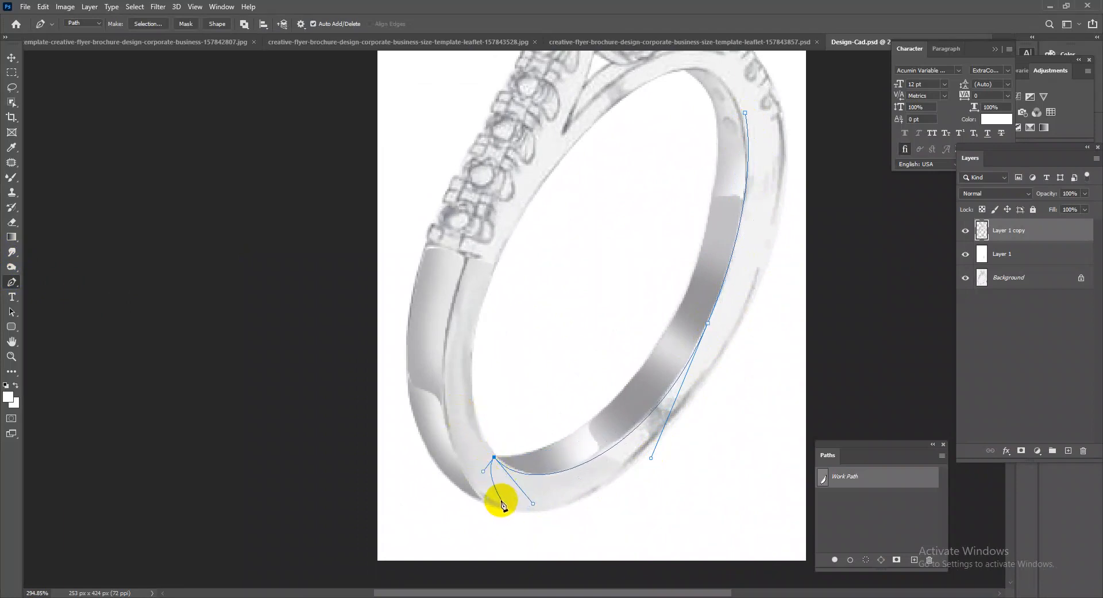
{"action": "left_click", "coordinate": [501, 507]}
{"action": "left_click", "coordinate": [593, 523]}
{"action": "left_click", "coordinate": [714, 465]}
{"action": "left_click_drag", "start_coordinate": [794, 245], "coordinate": [797, 229]}
{"action": "left_click", "coordinate": [792, 133]}
{"action": "left_click", "coordinate": [745, 115]}
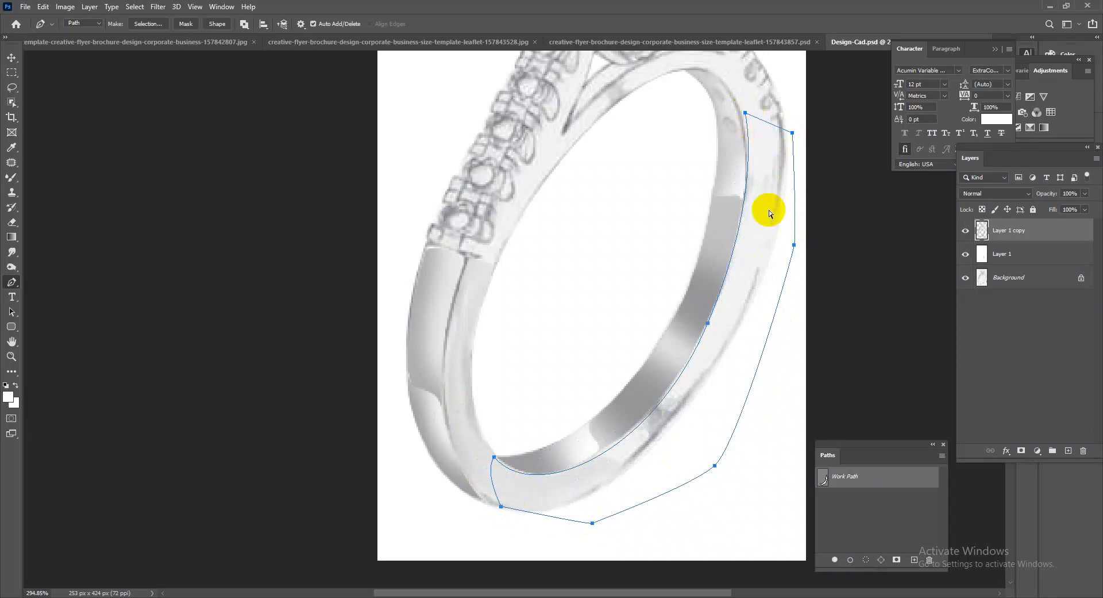
{"action": "key", "text": "ctrl+Return"}
{"action": "key", "text": "ctrl+j"}
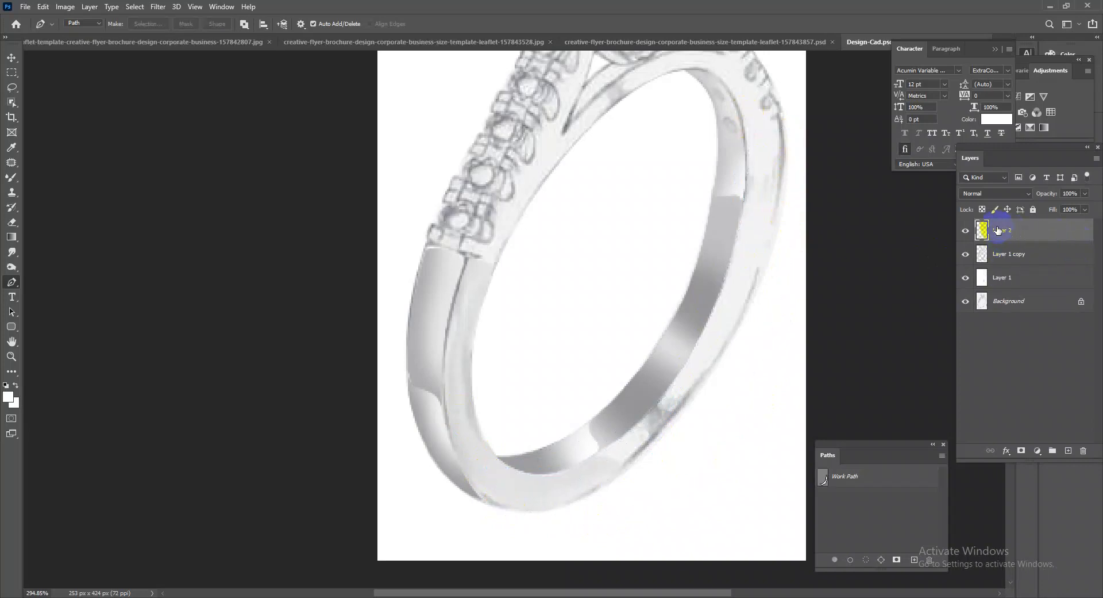
Load the copied front face as a selection and brush grey shading along its outer edge.
{"action": "left_click_drag", "start_coordinate": [612, 416], "coordinate": [637, 359]}
{"action": "right_click", "coordinate": [9, 178]}
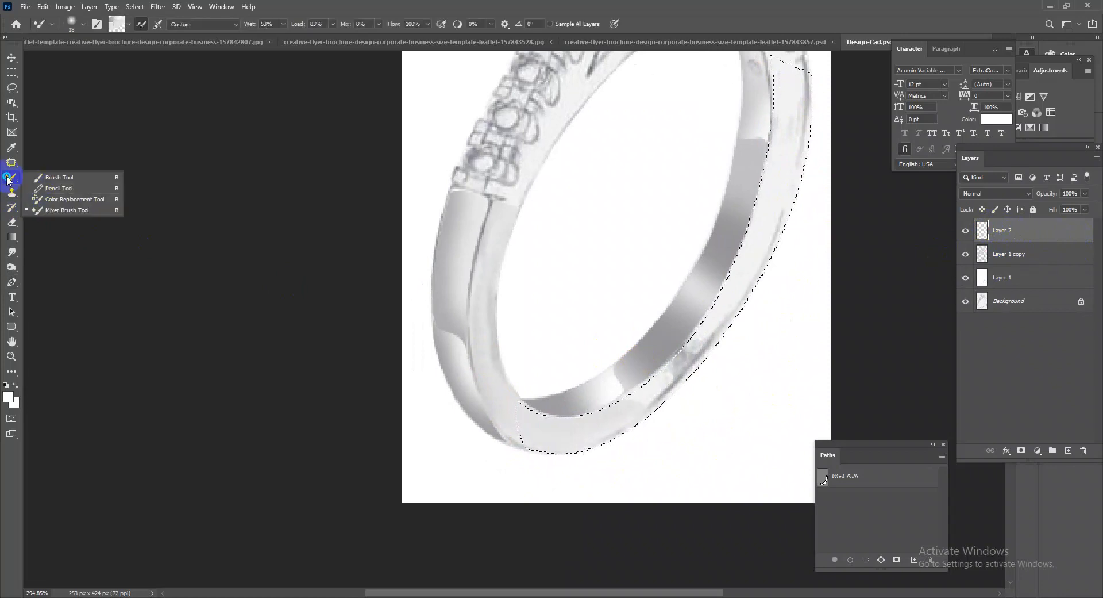
{"action": "left_click", "coordinate": [58, 177]}
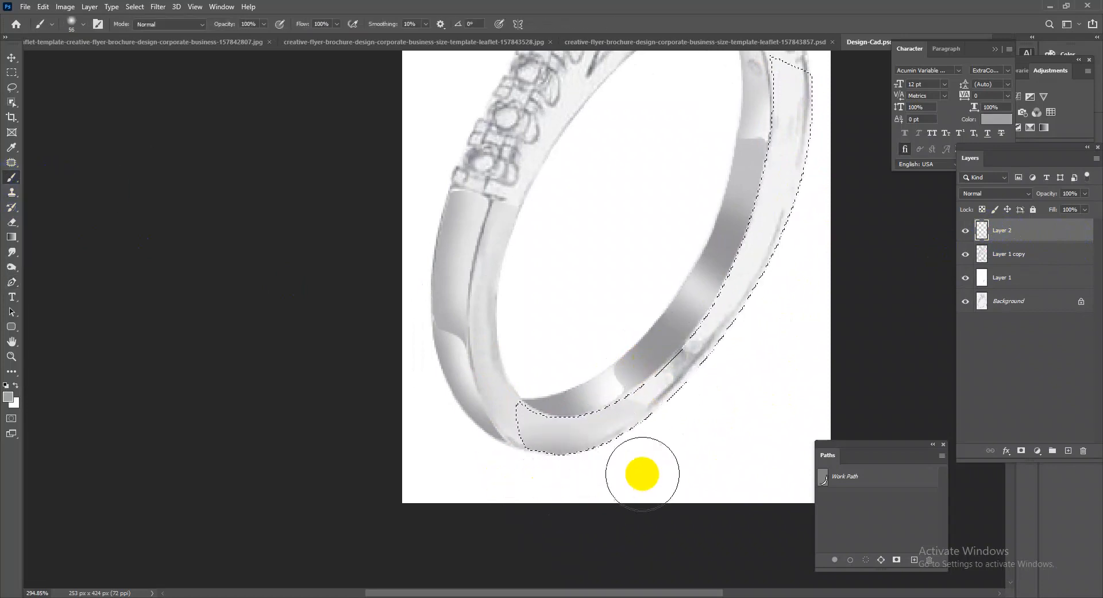
{"action": "left_click_drag", "start_coordinate": [787, 311], "coordinate": [739, 381]}
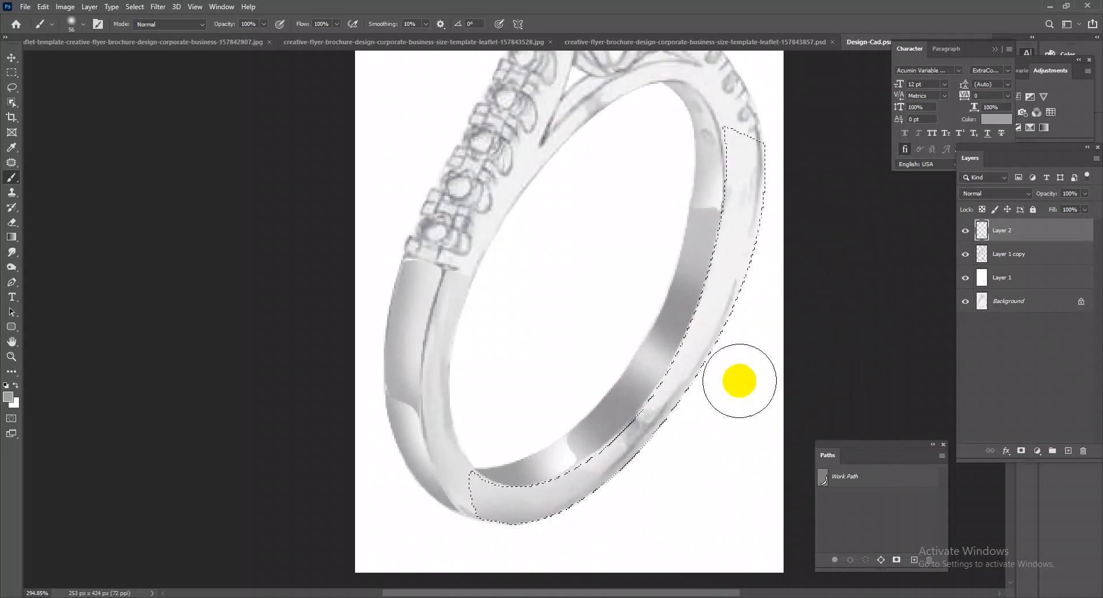
{"action": "mouse_move", "coordinate": [777, 288]}
{"action": "left_mouse_down"}
{"action": "mouse_move", "coordinate": [803, 217]}
{"action": "mouse_move", "coordinate": [802, 135]}
{"action": "mouse_move", "coordinate": [730, 392]}
{"action": "left_mouse_up"}
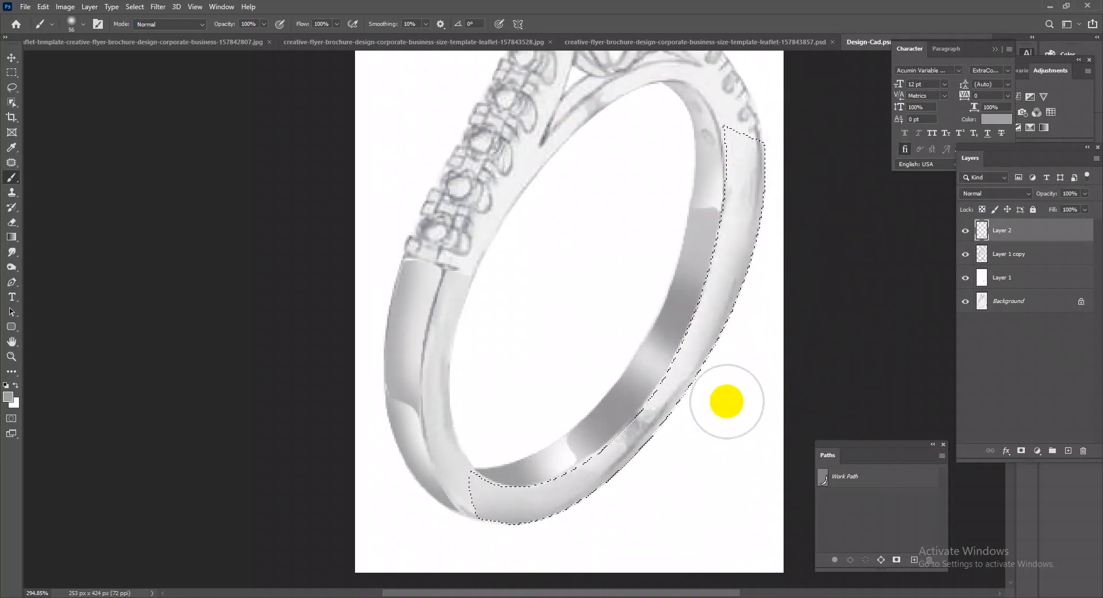
Blend the shading in the selected front face with the Mixer Brush, lowering its wetness to 17%.
{"action": "right_click", "coordinate": [12, 178]}
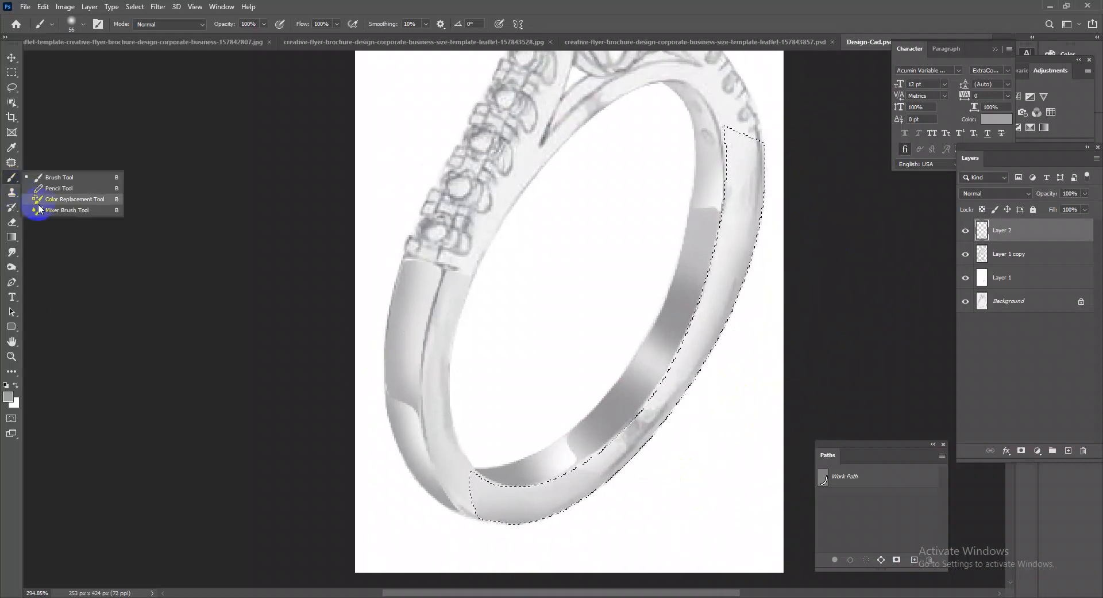
{"action": "left_click", "coordinate": [47, 206]}
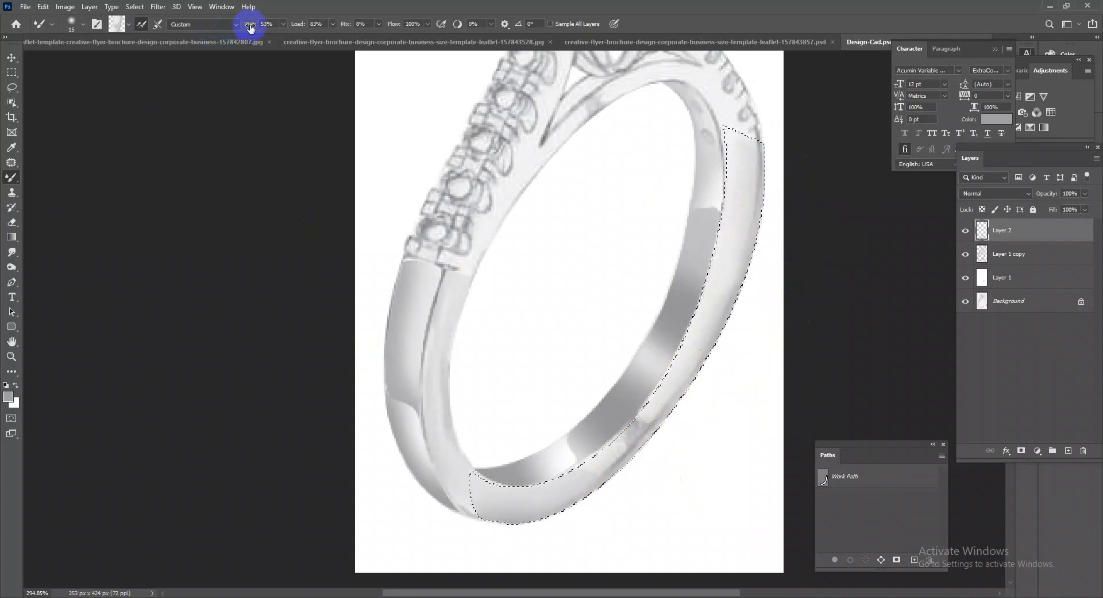
{"action": "left_click_drag", "start_coordinate": [237, 28], "coordinate": [233, 28]}
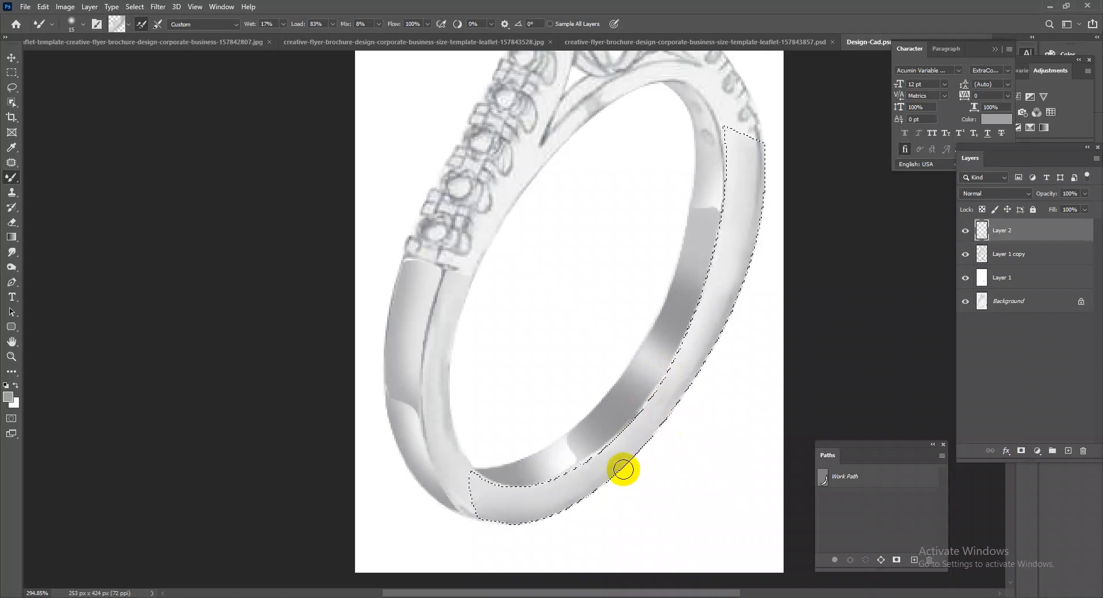
Brush more soft grey along the outer edge of the selected front face and deselect it.
{"action": "right_click", "coordinate": [12, 177]}
{"action": "left_click", "coordinate": [63, 165]}
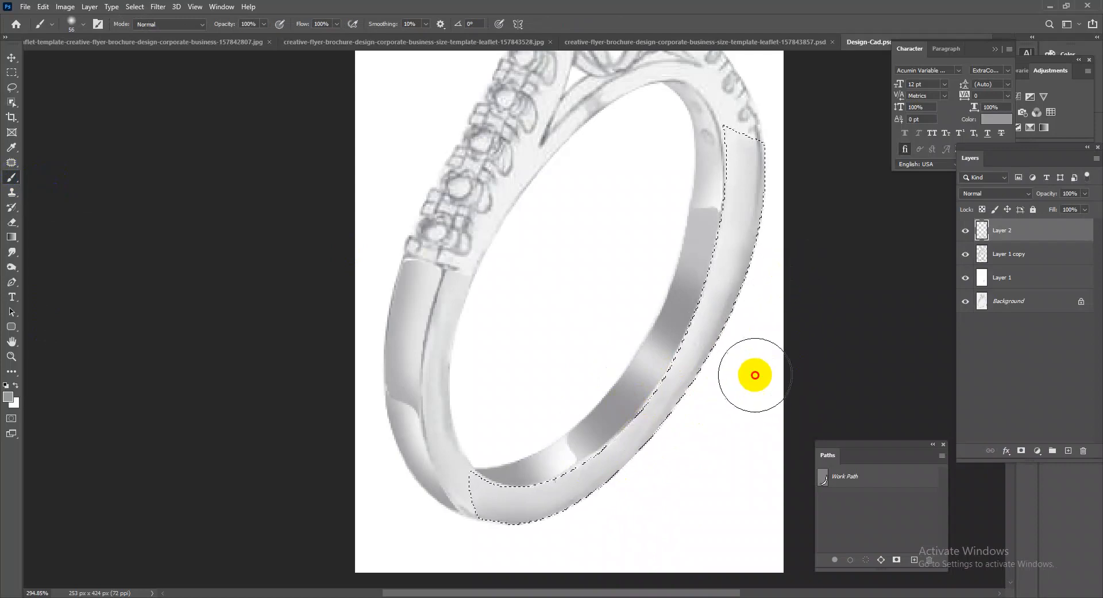
{"action": "left_click_drag", "start_coordinate": [695, 452], "coordinate": [687, 461]}
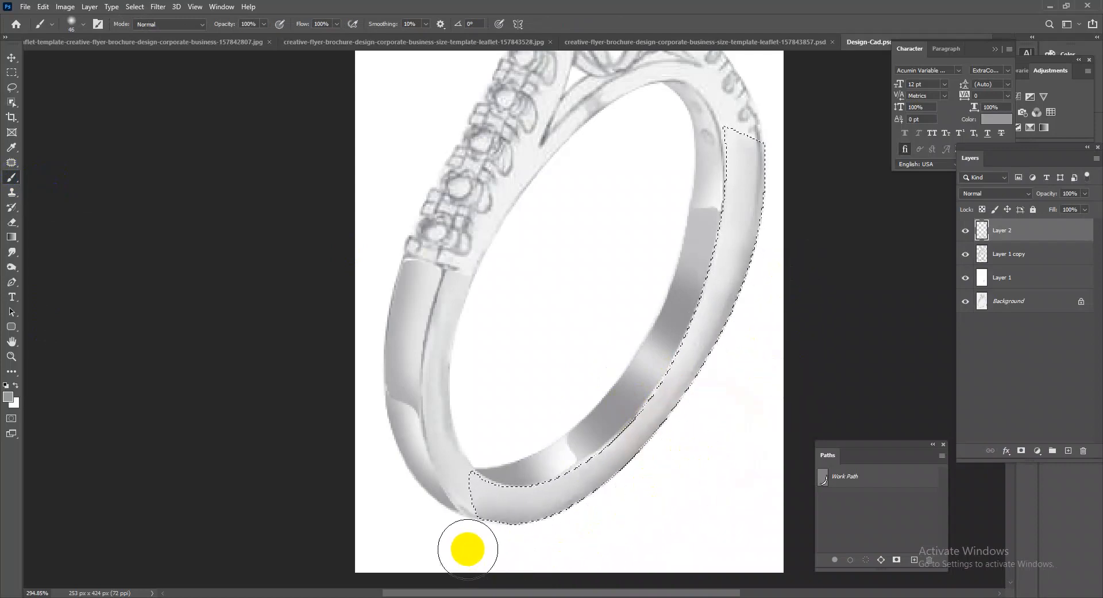
{"action": "left_click_drag", "start_coordinate": [734, 306], "coordinate": [692, 294]}
{"action": "left_click_drag", "start_coordinate": [567, 236], "coordinate": [648, 243]}
{"action": "left_click_drag", "start_coordinate": [489, 310], "coordinate": [512, 320]}
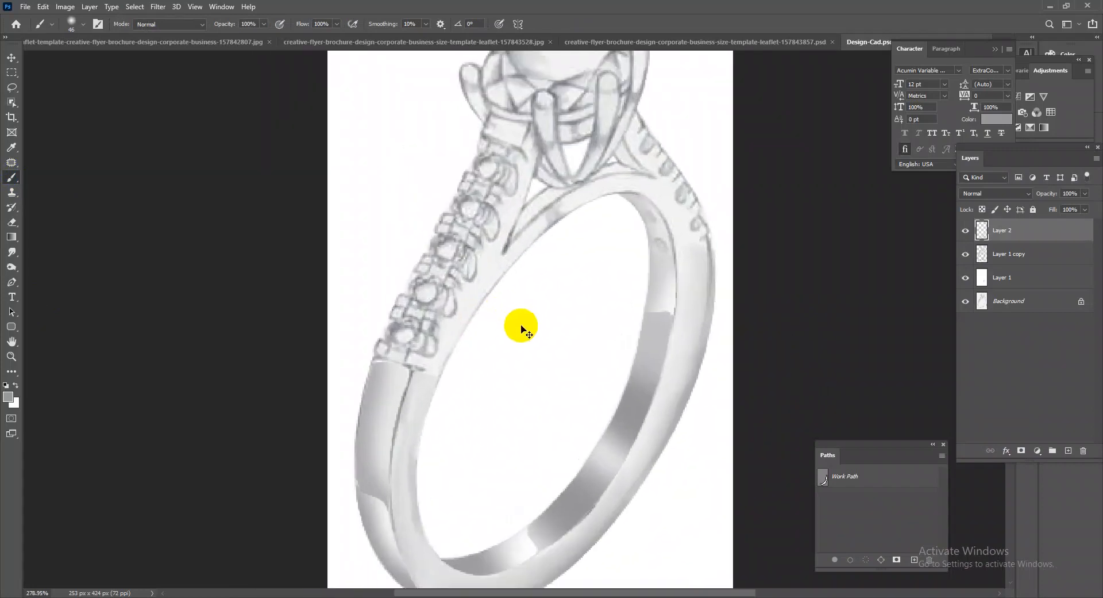
{"action": "left_click_drag", "start_coordinate": [663, 321], "coordinate": [581, 334]}
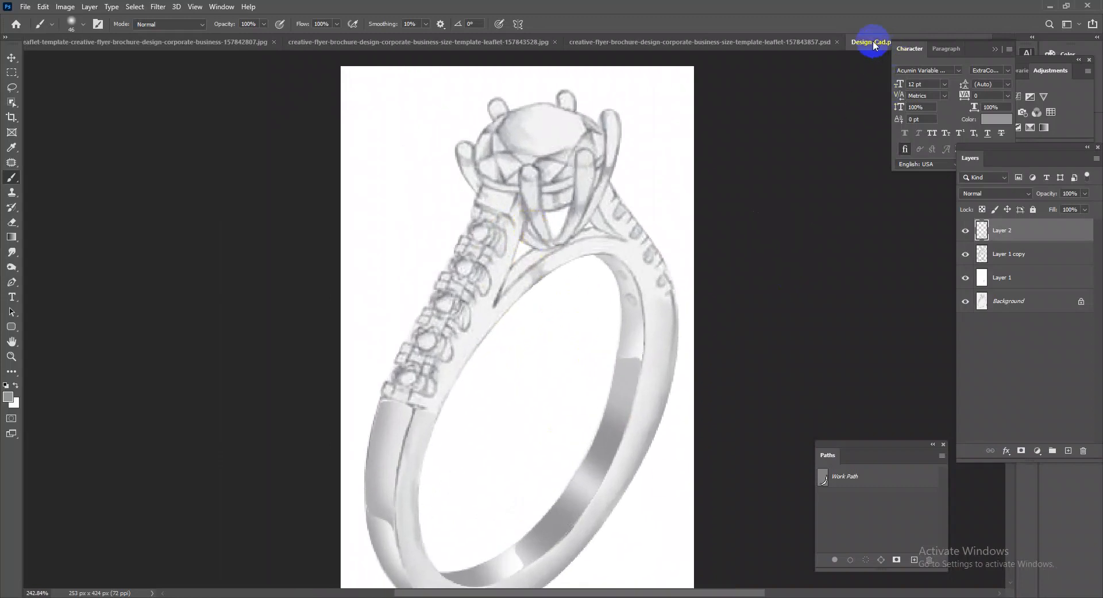
Open the sopport files document and select the faceted diamond near the bottom centre for copying.
{"action": "left_click", "coordinate": [23, 7]}
{"action": "left_click", "coordinate": [34, 31]}
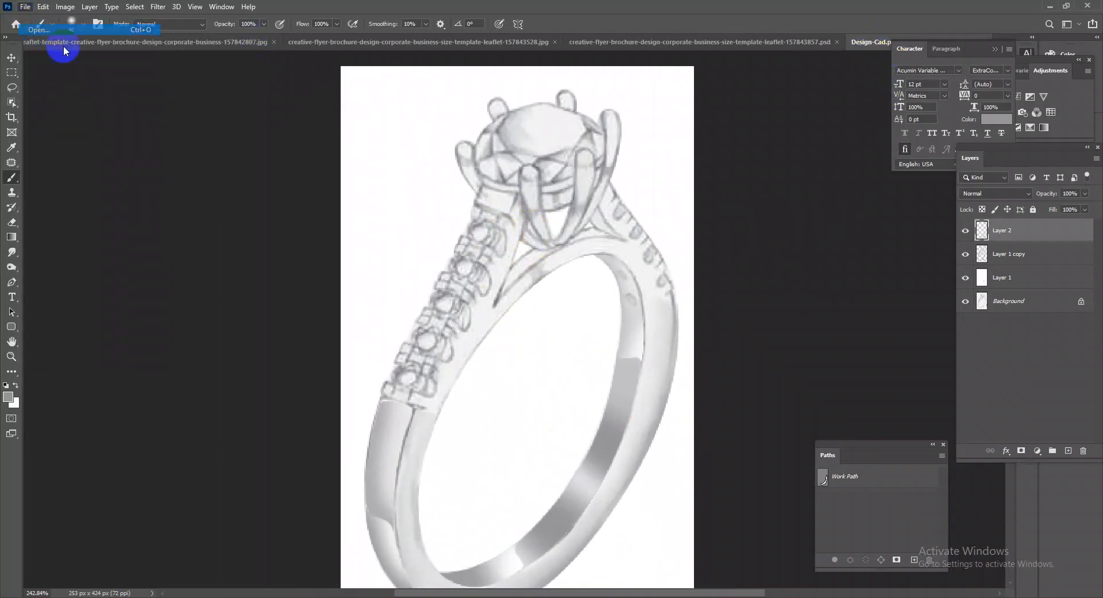
{"action": "double_click", "coordinate": [195, 276]}
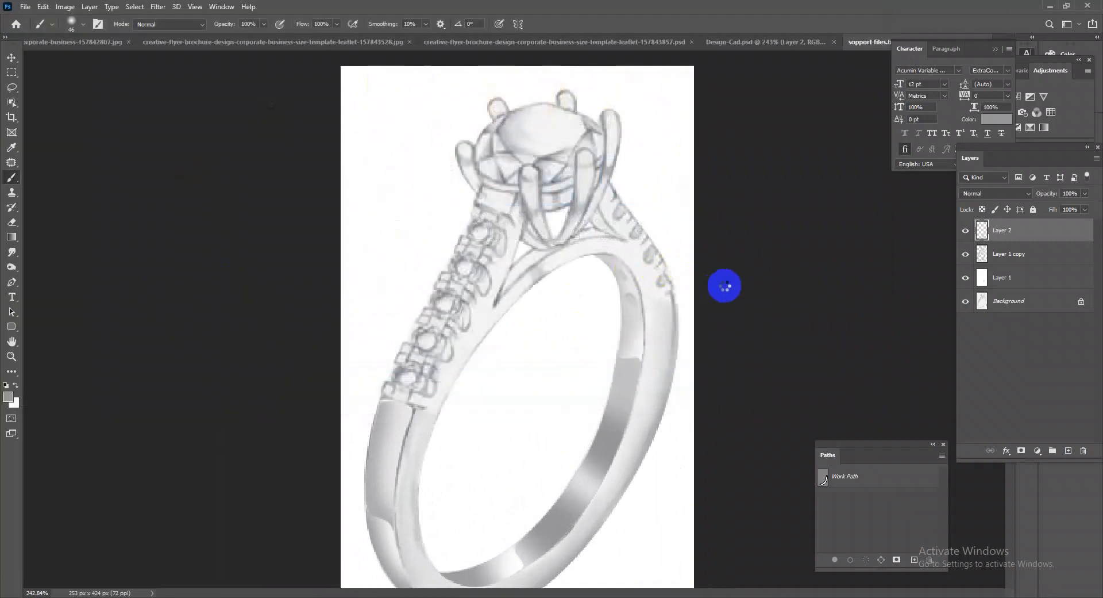
{"action": "left_click", "coordinate": [12, 60]}
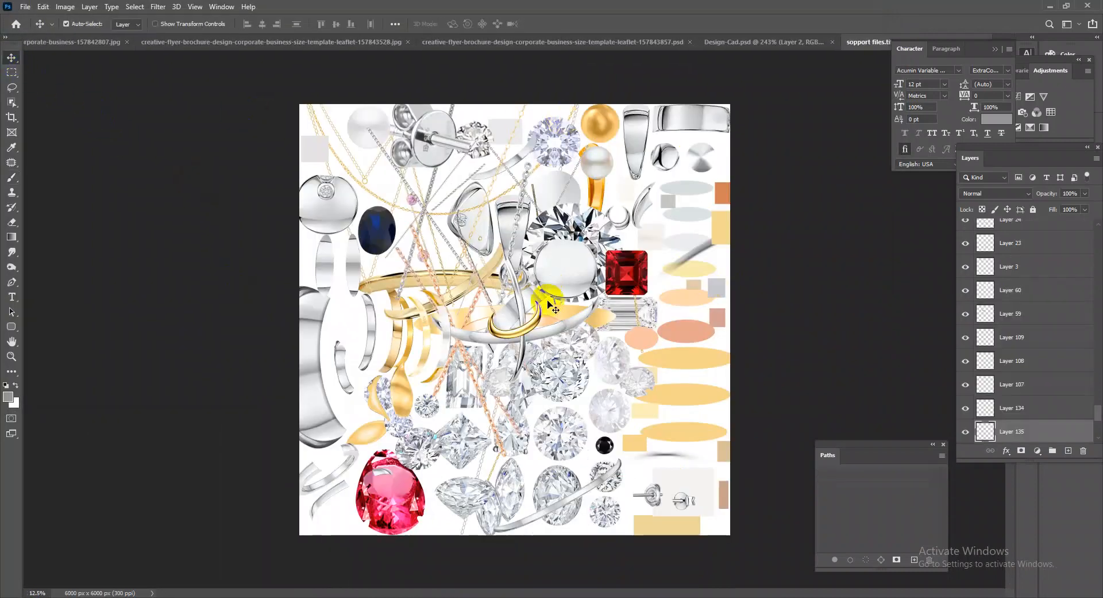
{"action": "left_click", "coordinate": [424, 448]}
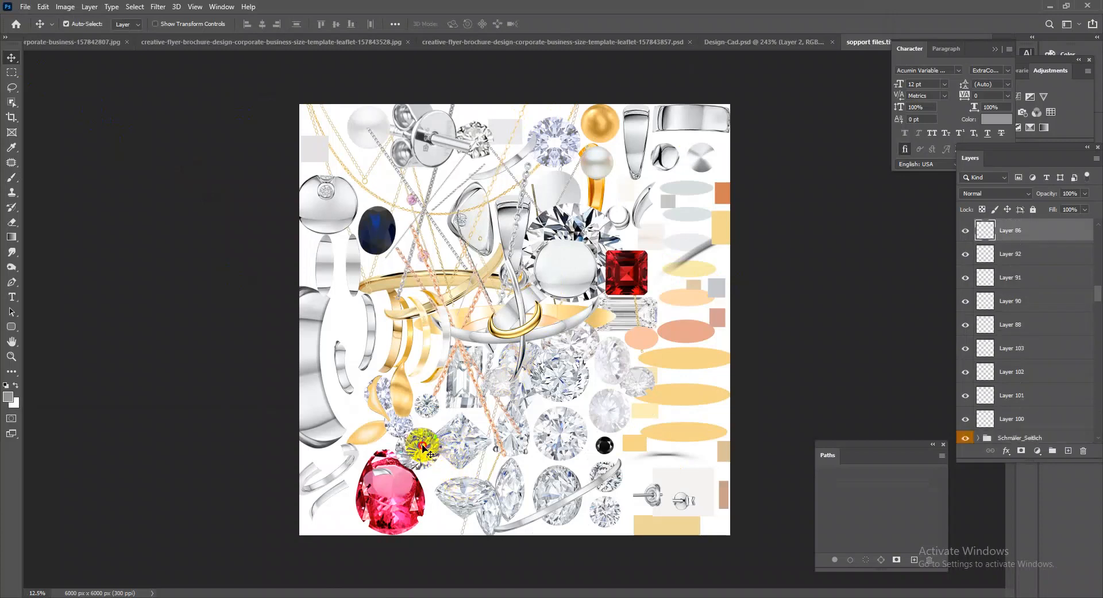
{"action": "left_click", "coordinate": [560, 488]}
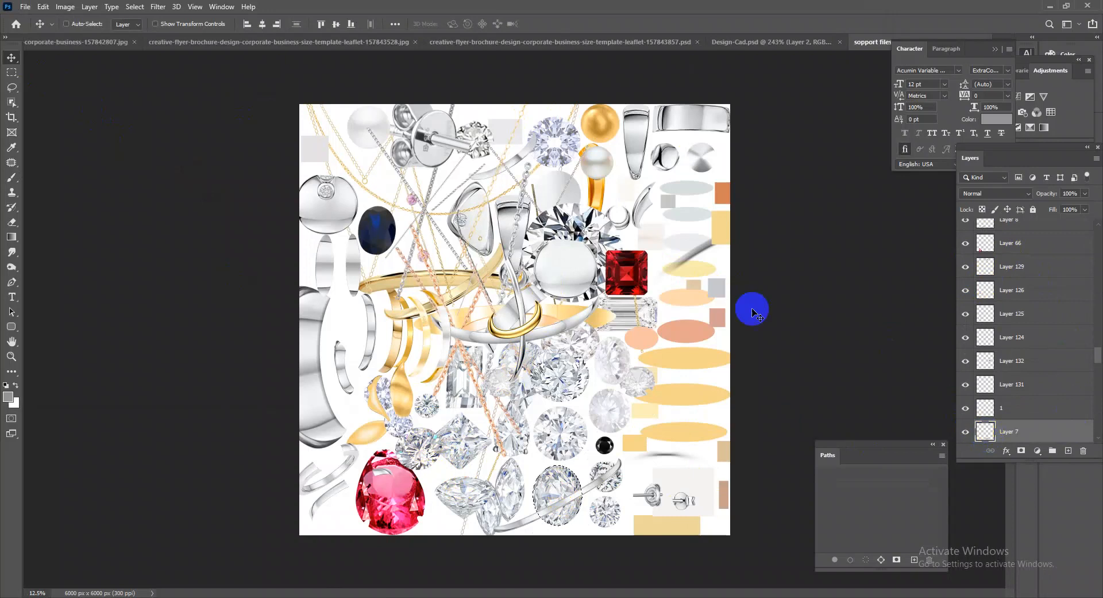
Paste the diamond into Design-Cad.psd and scale, rotate and position it over the ring's centre stone.
{"action": "left_click", "coordinate": [749, 41]}
{"action": "left_click_drag", "start_coordinate": [619, 292], "coordinate": [552, 300]}
{"action": "key", "text": "ctrl+0"}
{"action": "key", "text": "ctrl+v"}
{"action": "key", "text": "ctrl+t"}
{"action": "left_click_drag", "start_coordinate": [638, 304], "coordinate": [547, 212]}
{"action": "left_click_drag", "start_coordinate": [743, 236], "coordinate": [594, 305]}
{"action": "left_click_drag", "start_coordinate": [442, 343], "coordinate": [607, 216]}
{"action": "left_click_drag", "start_coordinate": [704, 196], "coordinate": [712, 239]}
{"action": "left_click_drag", "start_coordinate": [564, 264], "coordinate": [566, 238]}
{"action": "left_click_drag", "start_coordinate": [544, 304], "coordinate": [542, 308]}
{"action": "left_click_drag", "start_coordinate": [414, 244], "coordinate": [424, 239]}
{"action": "left_click_drag", "start_coordinate": [655, 215], "coordinate": [643, 217]}
{"action": "left_click_drag", "start_coordinate": [711, 208], "coordinate": [722, 245]}
{"action": "key", "text": "Return"}
Rotate the diamond by -3.95° and nudge it into place on the centre stone.
{"action": "key", "text": "ctrl+t"}
{"action": "left_click_drag", "start_coordinate": [557, 258], "coordinate": [554, 257]}
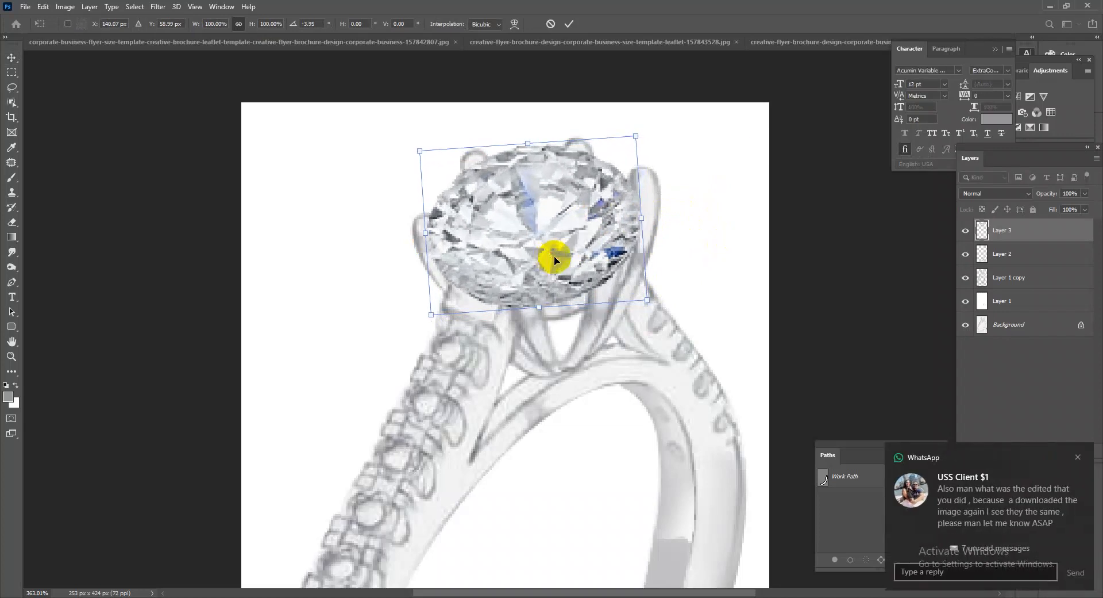
{"action": "double_click", "coordinate": [554, 257]}
{"action": "left_click", "coordinate": [1078, 457]}
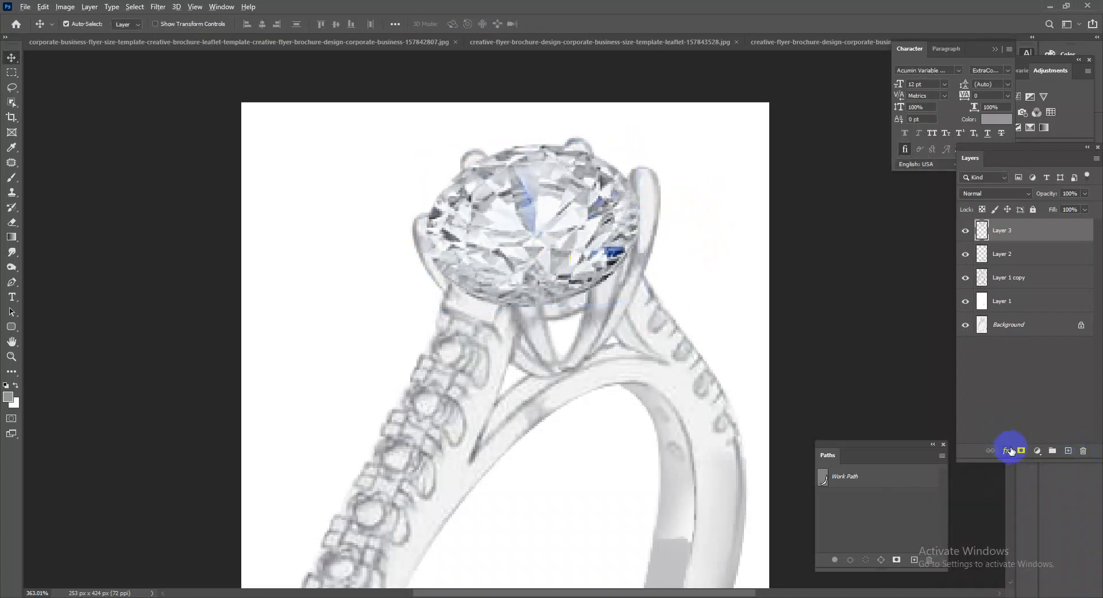
Hide the pasted diamond on Layer 3 with a black mask and load the Layer 1 copy outline as a selection.
{"action": "left_click", "coordinate": [1001, 278]}
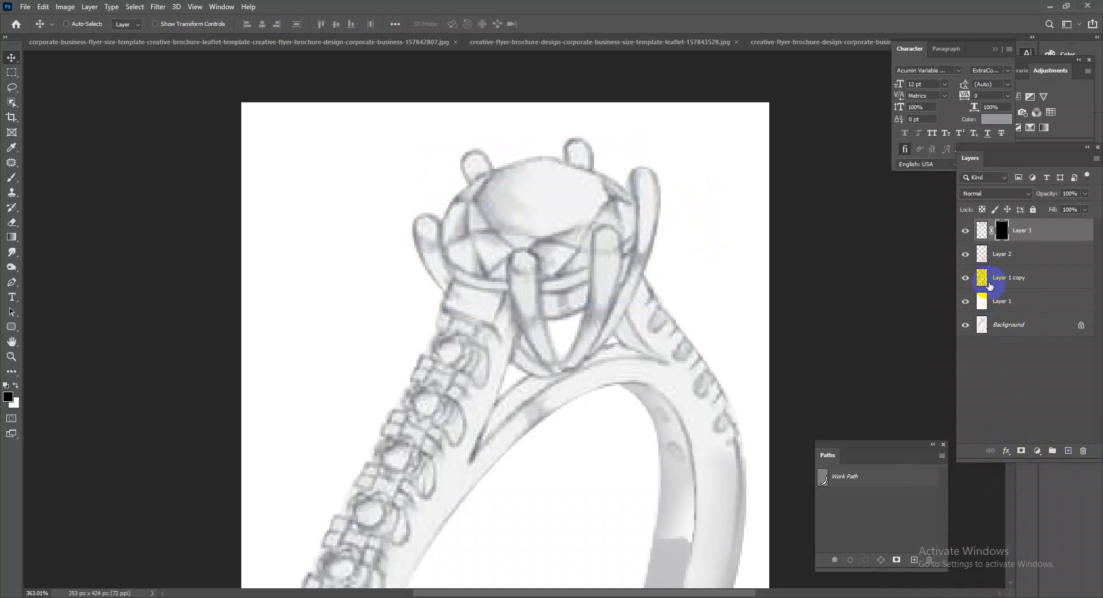
{"action": "left_click_drag", "start_coordinate": [13, 178], "coordinate": [46, 176]}
{"action": "left_click", "coordinate": [968, 281]}
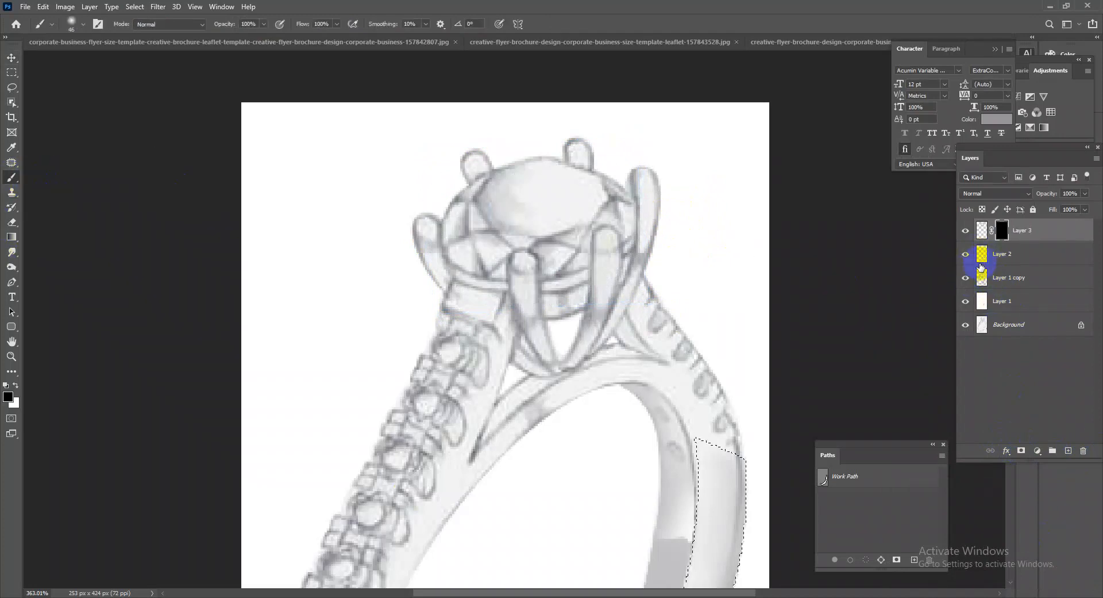
{"action": "left_click", "coordinate": [982, 278], "text": "ctrl"}
Paint white on the Layer 3 mask with a 10 px brush to reveal the main area of the diamond.
{"action": "mouse_move", "coordinate": [561, 212]}
{"action": "left_mouse_down"}
{"action": "mouse_move", "coordinate": [666, 250]}
{"action": "mouse_move", "coordinate": [507, 224]}
{"action": "left_mouse_up"}
{"action": "key", "text": "x"}
{"action": "right_click", "coordinate": [558, 196]}
{"action": "left_click", "coordinate": [665, 249]}
{"action": "scroll", "coordinate": [524, 192], "scroll_direction": "up", "scroll_amount": 4}
{"action": "mouse_move", "coordinate": [508, 192]}
{"action": "left_mouse_down"}
{"action": "mouse_move", "coordinate": [512, 177]}
{"action": "mouse_move", "coordinate": [547, 166]}
{"action": "mouse_move", "coordinate": [645, 187]}
{"action": "mouse_move", "coordinate": [625, 219]}
{"action": "mouse_move", "coordinate": [645, 207]}
{"action": "mouse_move", "coordinate": [674, 230]}
{"action": "mouse_move", "coordinate": [666, 229]}
{"action": "mouse_move", "coordinate": [668, 197]}
{"action": "left_mouse_up"}
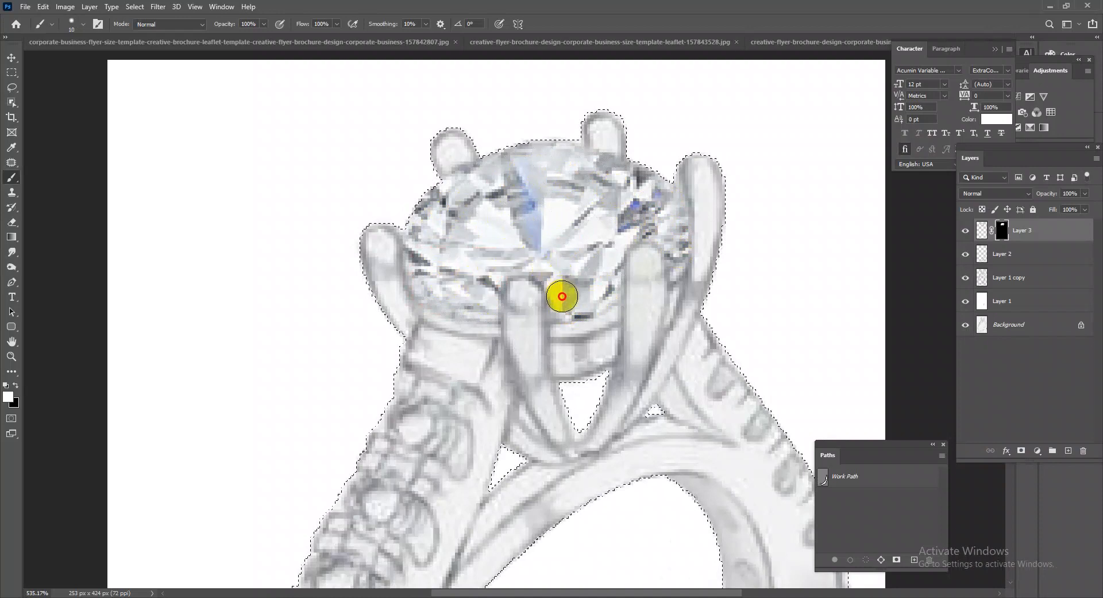
Reveal the diamond's remaining edge facets around the prongs by painting more white on the Layer 3 mask.
{"action": "mouse_move", "coordinate": [604, 298]}
{"action": "left_mouse_down"}
{"action": "mouse_move", "coordinate": [622, 223]}
{"action": "mouse_move", "coordinate": [654, 227]}
{"action": "left_mouse_up"}
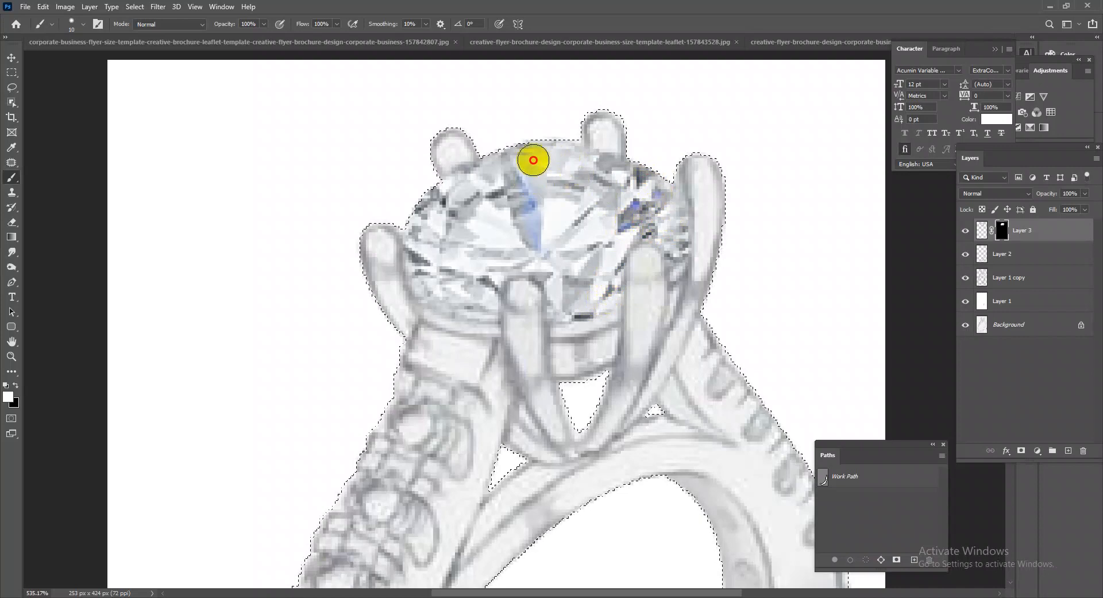
{"action": "left_click_drag", "start_coordinate": [420, 288], "coordinate": [442, 306]}
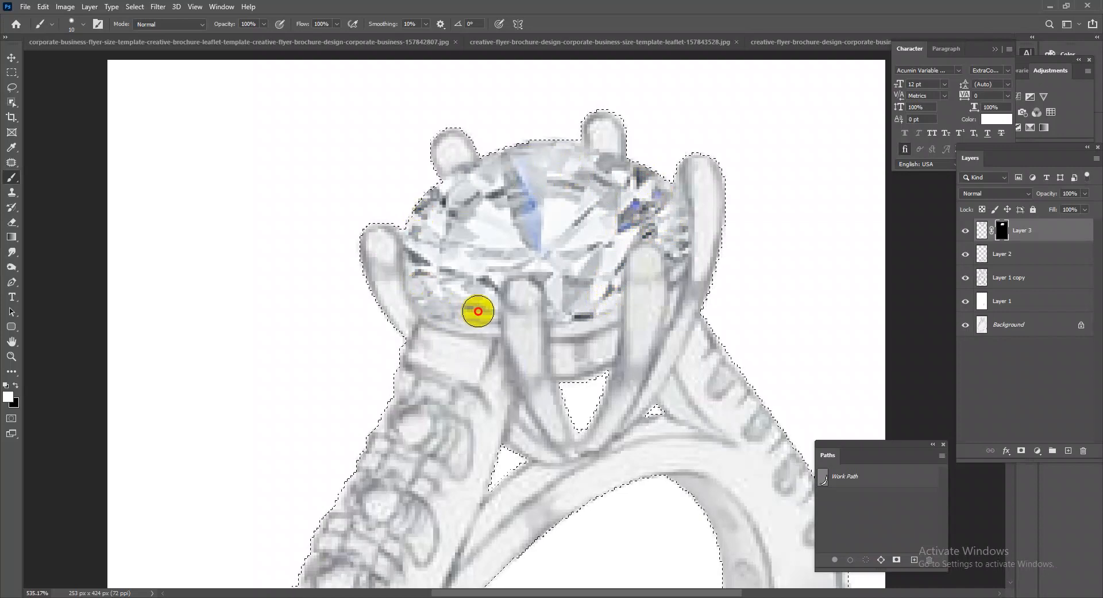
{"action": "scroll", "coordinate": [594, 299], "scroll_direction": "down", "scroll_amount": 5}
{"action": "scroll", "coordinate": [569, 230], "scroll_direction": "up", "scroll_amount": 3}
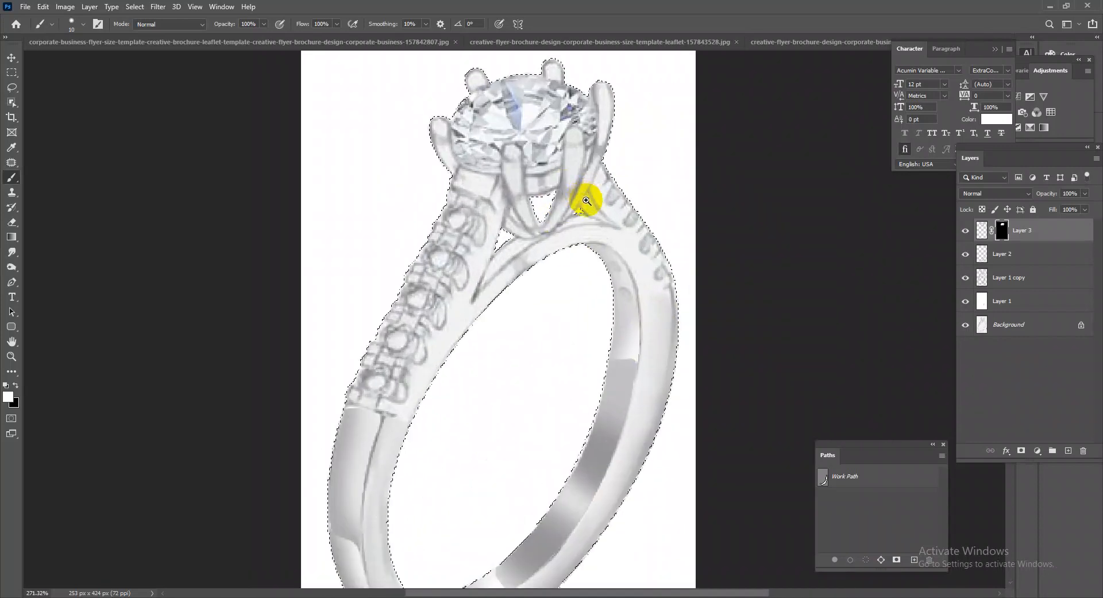
{"action": "left_click_drag", "start_coordinate": [586, 121], "coordinate": [579, 95]}
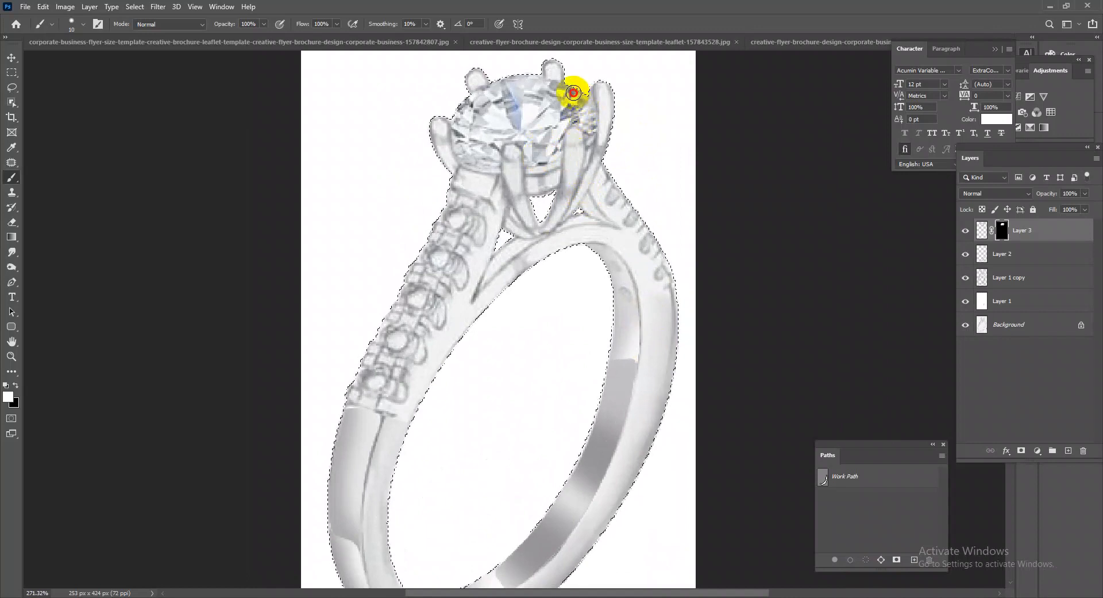
{"action": "left_click_drag", "start_coordinate": [664, 357], "coordinate": [510, 316]}
{"action": "left_click_drag", "start_coordinate": [651, 384], "coordinate": [613, 335]}
{"action": "left_click_drag", "start_coordinate": [479, 337], "coordinate": [546, 315]}
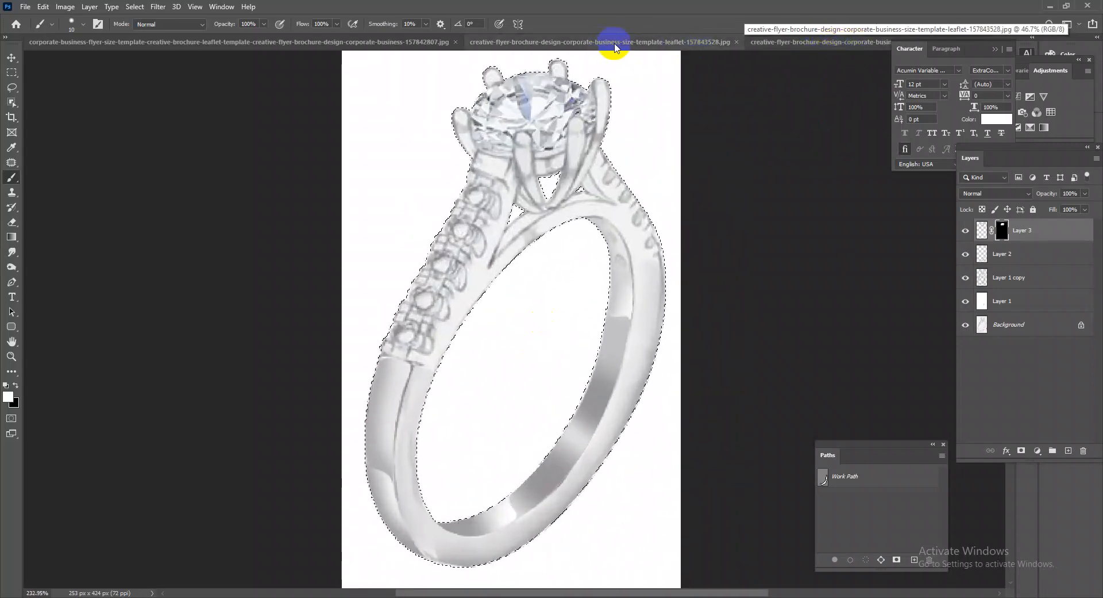
Switch to the sopport files document and select the round diamond on Layer 86, just above the pink gem, for copying.
{"action": "left_click", "coordinate": [771, 43]}
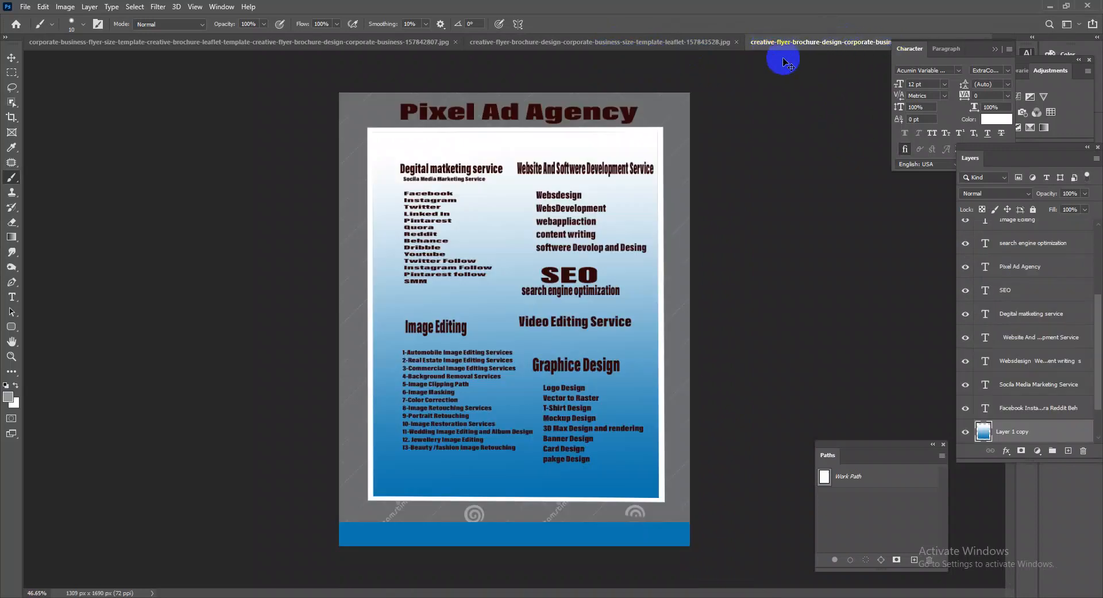
{"action": "key", "text": "ctrl+Tab"}
{"action": "key", "text": "ctrl+Tab"}
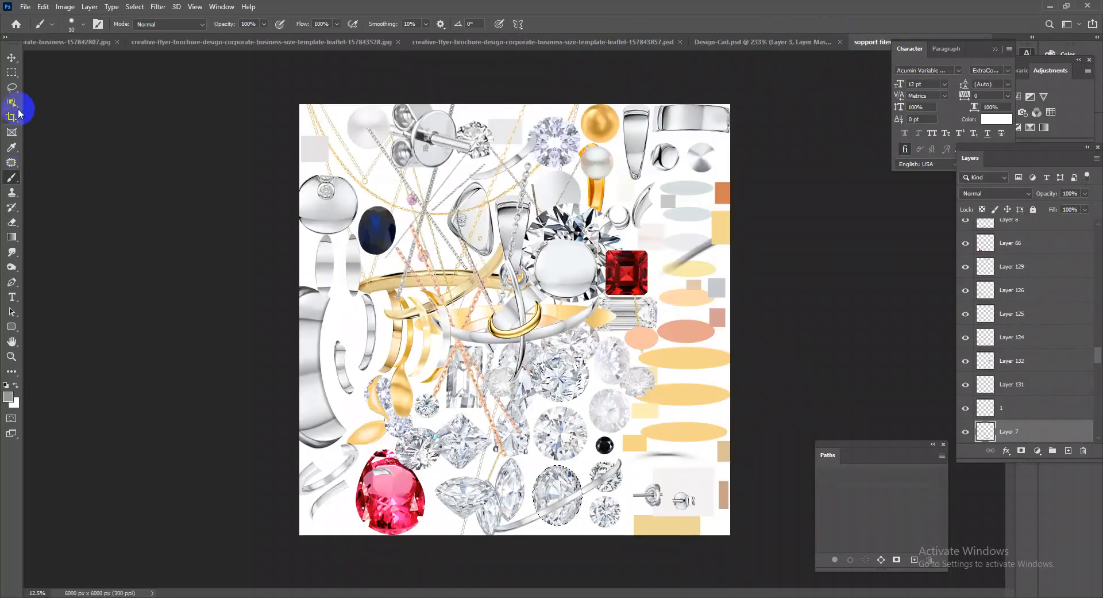
{"action": "left_click", "coordinate": [12, 59]}
{"action": "left_click", "coordinate": [425, 436], "text": "ctrl"}
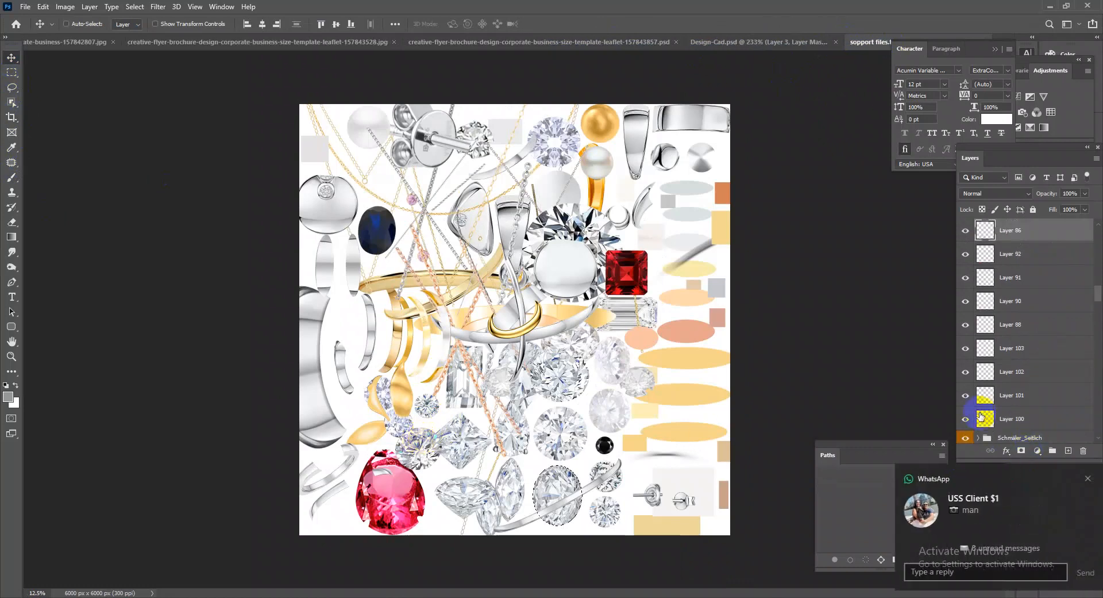
{"action": "left_click", "coordinate": [1081, 481]}
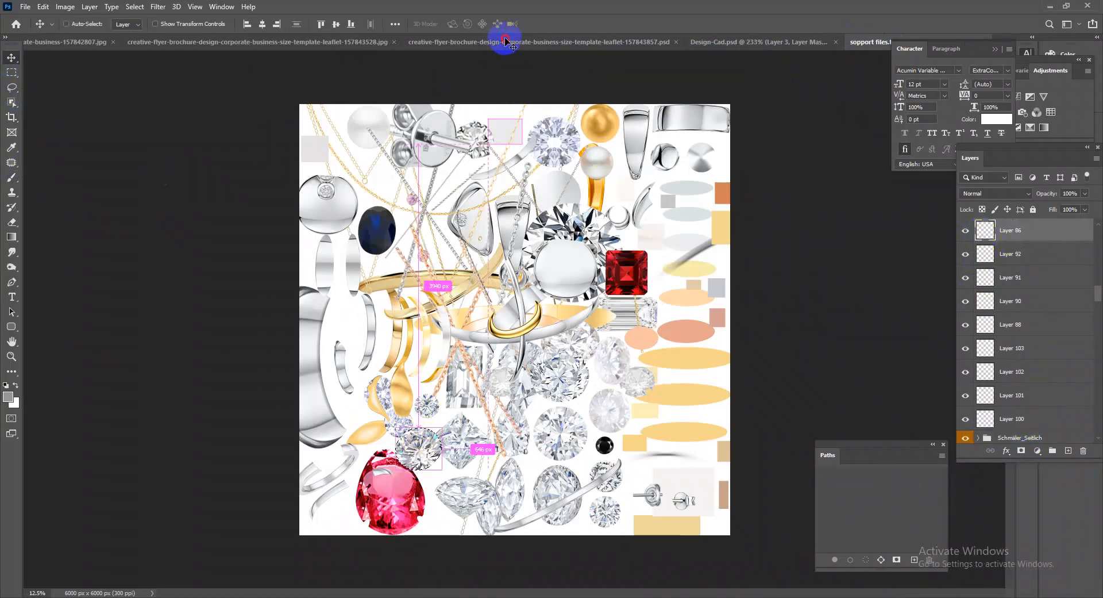
Close the three flyer brochure documents, leaving only Design-Cad.psd and sopport files.tif open.
{"action": "left_click", "coordinate": [505, 43]}
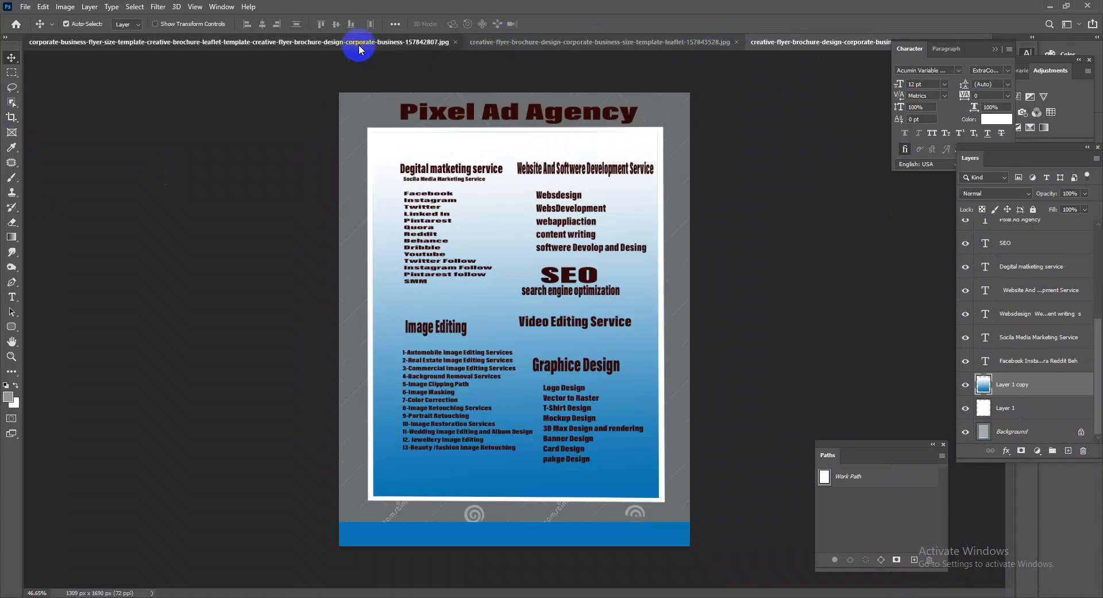
{"action": "left_click", "coordinate": [359, 44]}
{"action": "left_click", "coordinate": [812, 43]}
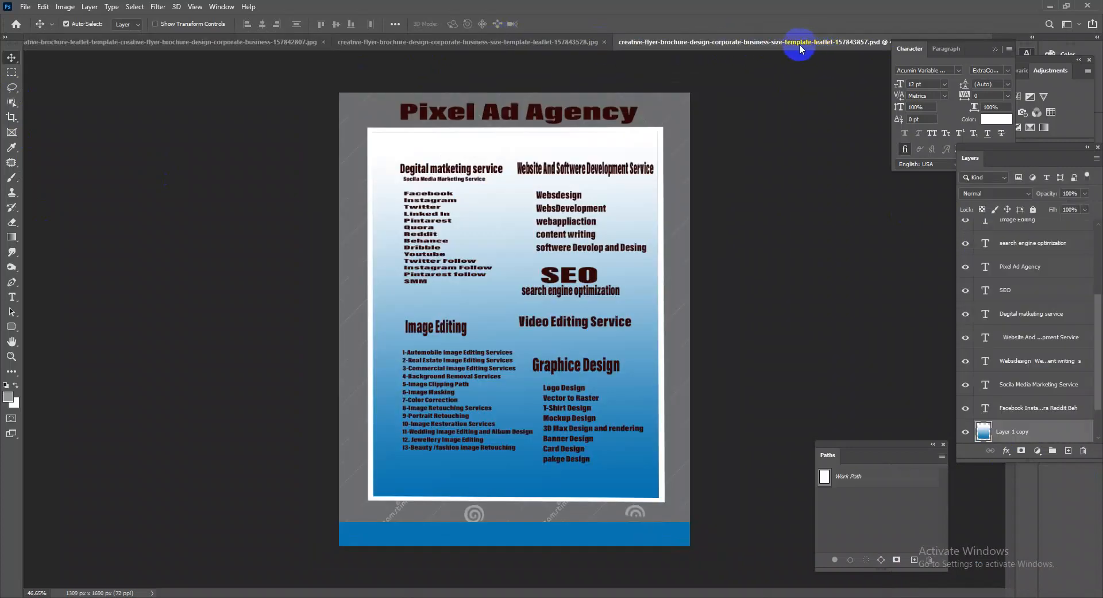
{"action": "left_click", "coordinate": [553, 36]}
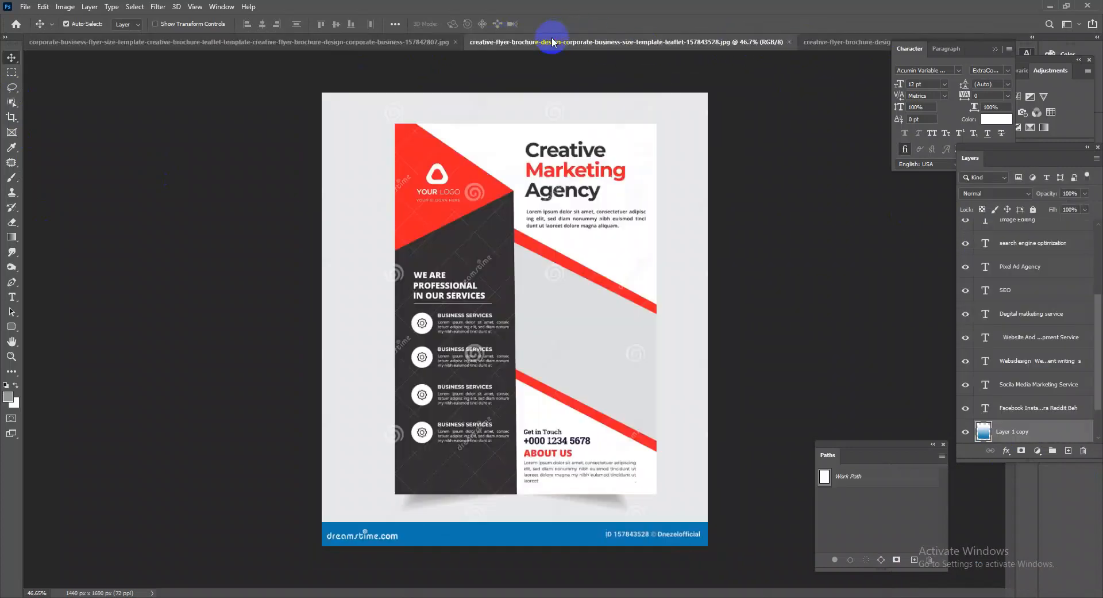
{"action": "left_click", "coordinate": [790, 42]}
{"action": "left_click", "coordinate": [836, 43]}
{"action": "left_click", "coordinate": [548, 225]}
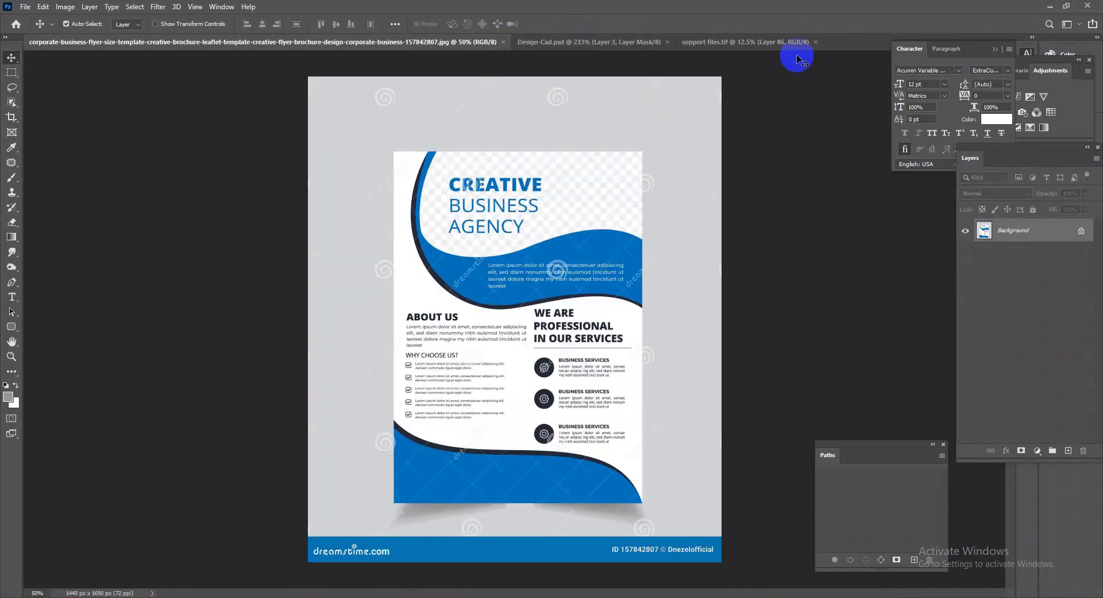
{"action": "left_click", "coordinate": [592, 42]}
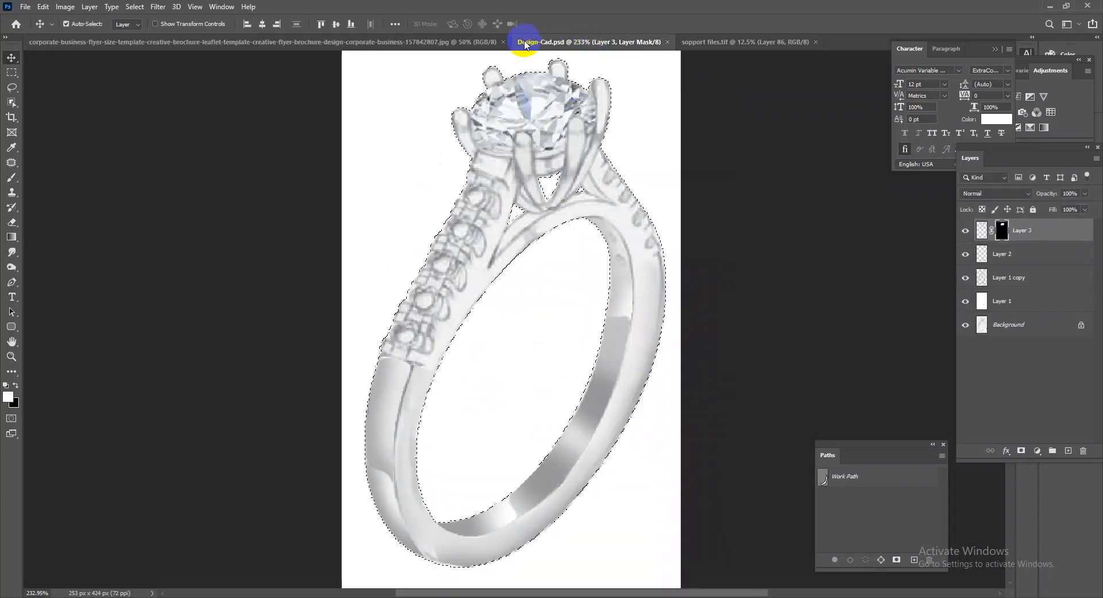
{"action": "left_click", "coordinate": [502, 42]}
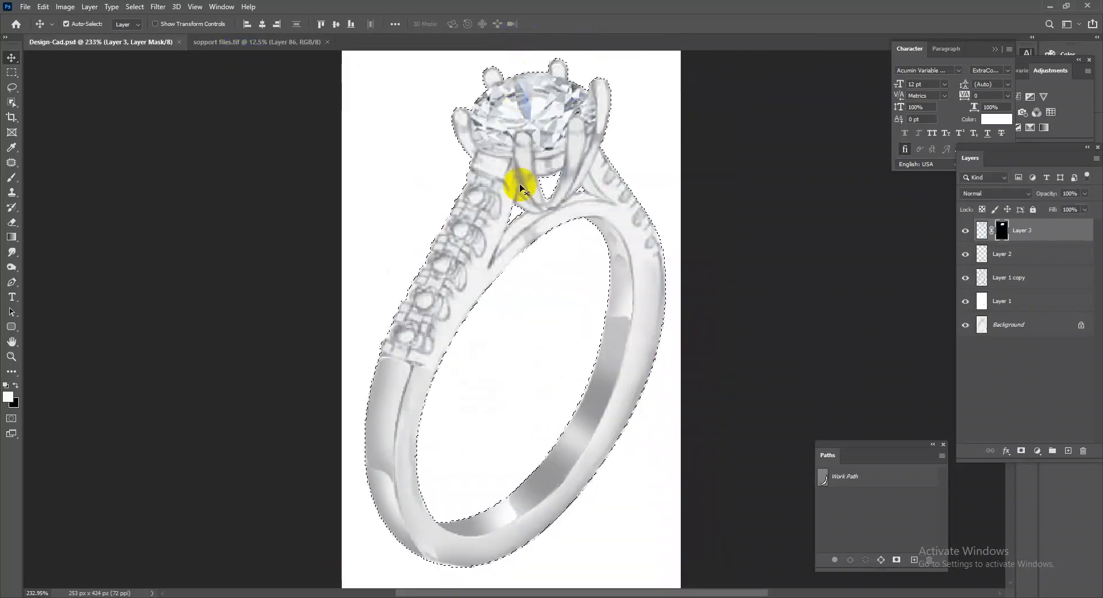
Paste the copied diamond into Design-Cad.psd above Layer 3 and scale it down towards the centre stone's size.
{"action": "left_click_drag", "start_coordinate": [576, 219], "coordinate": [550, 183]}
{"action": "left_click_drag", "start_coordinate": [565, 140], "coordinate": [601, 163]}
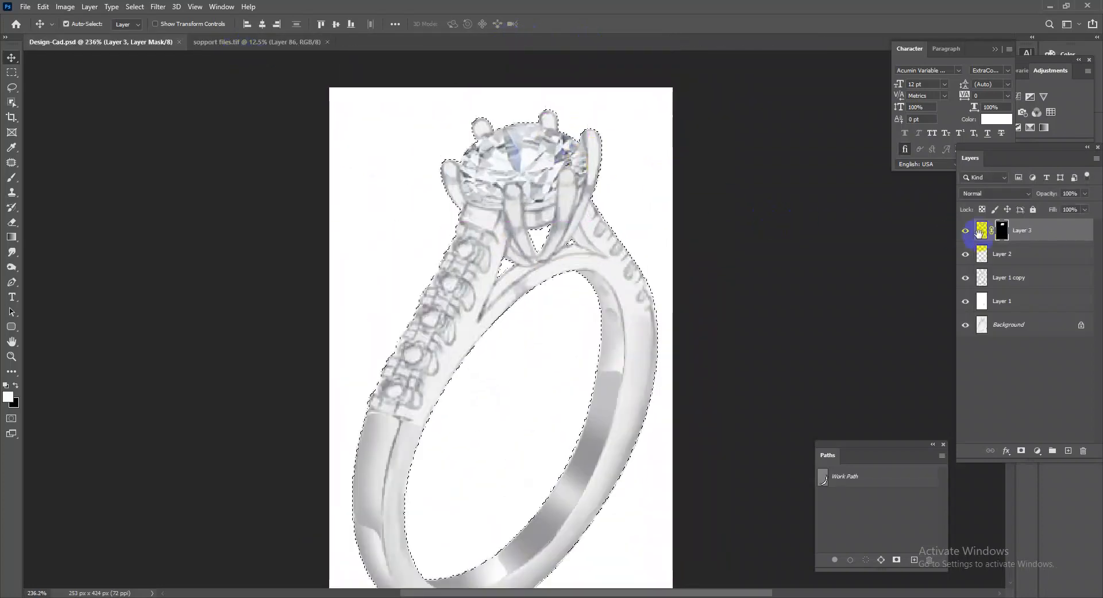
{"action": "key", "text": "ctrl+v"}
{"action": "key", "text": "ctrl+t"}
{"action": "left_click_drag", "start_coordinate": [639, 340], "coordinate": [562, 231]}
{"action": "left_click_drag", "start_coordinate": [582, 327], "coordinate": [626, 218]}
{"action": "left_click_drag", "start_coordinate": [575, 338], "coordinate": [551, 250]}
{"action": "left_click_drag", "start_coordinate": [395, 119], "coordinate": [553, 280]}
Fit the new diamond over the ring's centre stone by adjusting its size and position, and apply the transform.
{"action": "left_click_drag", "start_coordinate": [645, 336], "coordinate": [546, 218]}
{"action": "left_click", "coordinate": [552, 215], "text": "ctrl"}
{"action": "left_click_drag", "start_coordinate": [660, 317], "coordinate": [587, 278]}
{"action": "left_click_drag", "start_coordinate": [505, 275], "coordinate": [503, 270]}
{"action": "left_click_drag", "start_coordinate": [632, 272], "coordinate": [668, 243]}
{"action": "key", "text": "Return"}
{"action": "key", "text": "ctrl+t"}
{"action": "key", "text": "Return"}
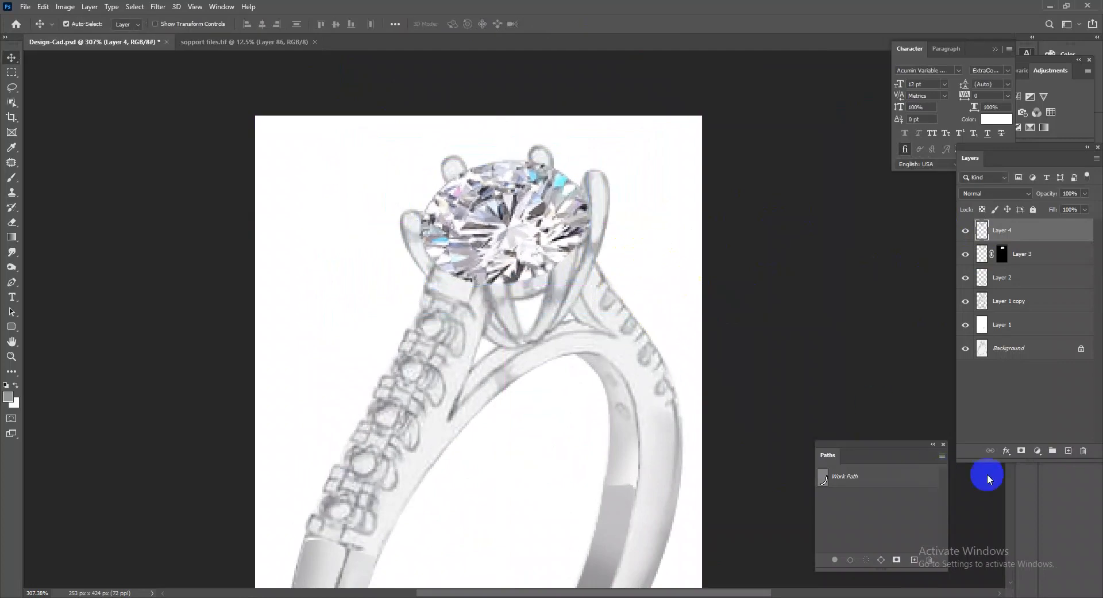
Mask Layer 4 in black and, within the Layer 1 copy selection, paint white at 17 px to reveal the diamond between the prongs.
{"action": "left_click", "coordinate": [1022, 452], "text": "alt"}
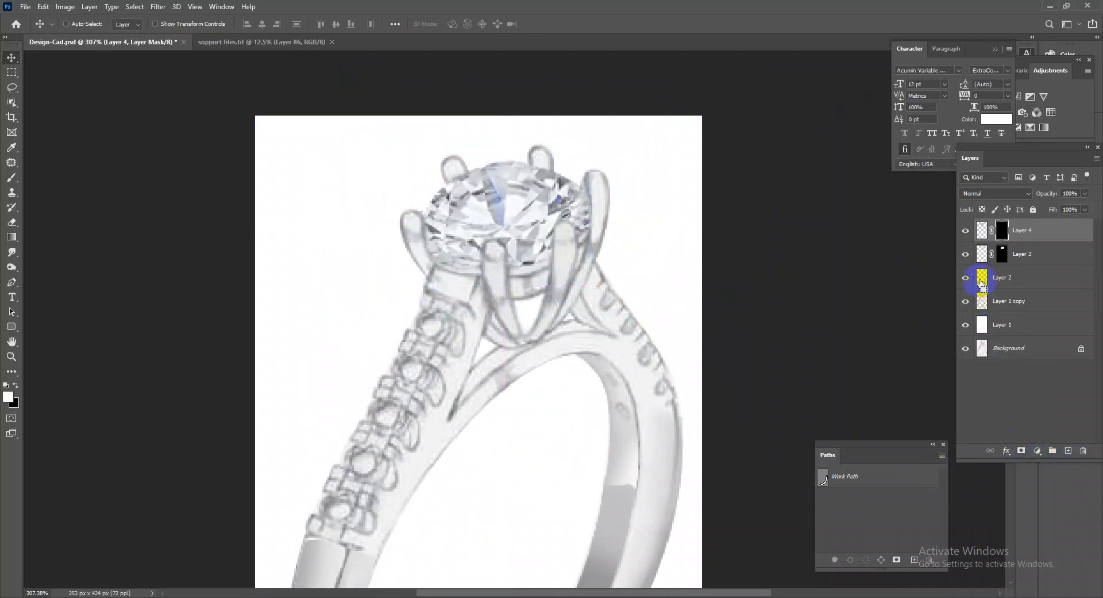
{"action": "left_click", "coordinate": [981, 303], "text": "ctrl"}
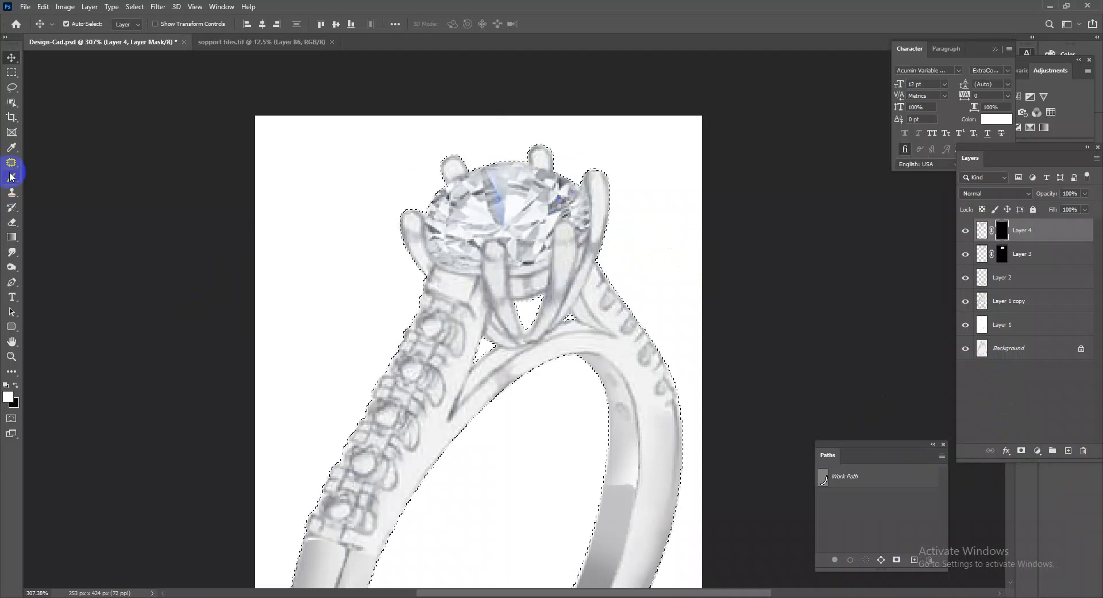
{"action": "left_click", "coordinate": [11, 177]}
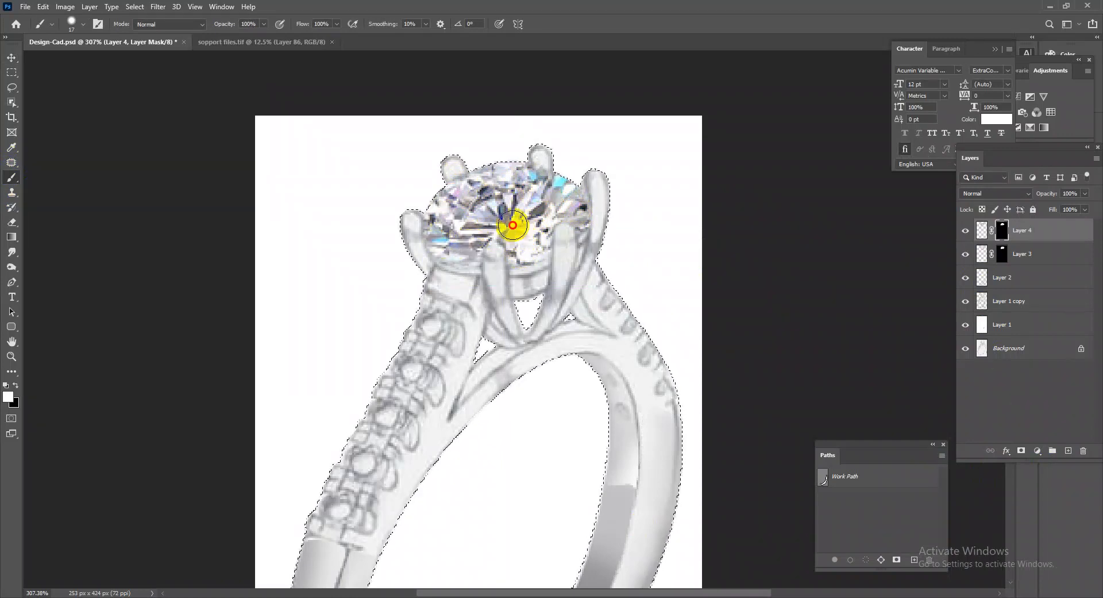
{"action": "left_click_drag", "start_coordinate": [661, 253], "coordinate": [540, 298]}
Paste another copy of the diamond and shrink it to fit the lowest stone setting on the left shank.
{"action": "left_click_drag", "start_coordinate": [402, 326], "coordinate": [428, 332]}
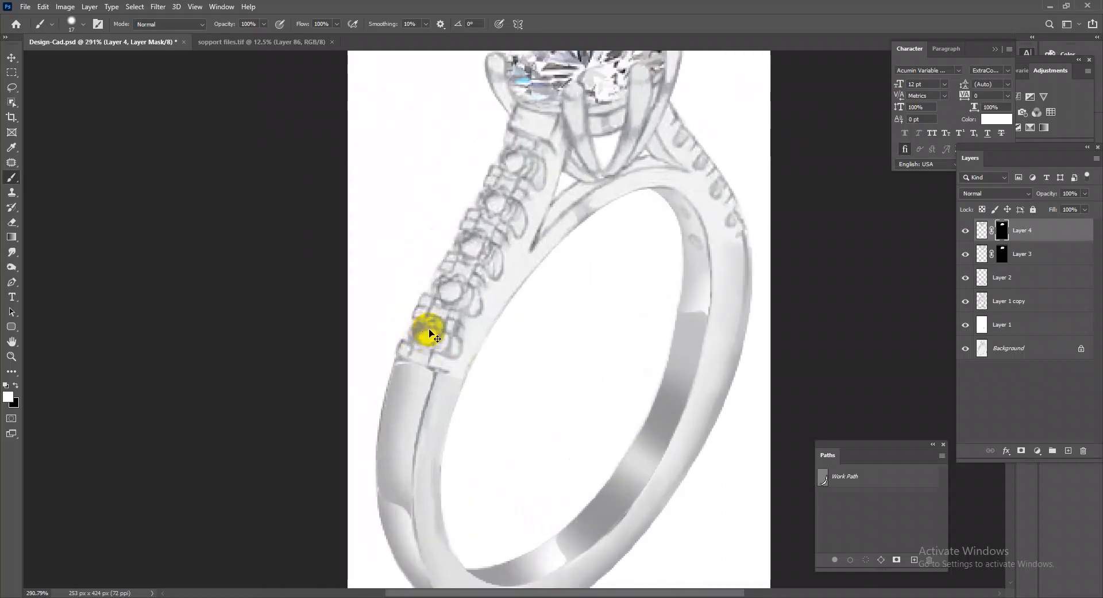
{"action": "key", "text": "ctrl+v"}
{"action": "key", "text": "ctrl+t"}
{"action": "mouse_move", "coordinate": [606, 290]}
{"action": "left_mouse_down"}
{"action": "mouse_move", "coordinate": [595, 291]}
{"action": "mouse_move", "coordinate": [608, 286]}
{"action": "left_mouse_up"}
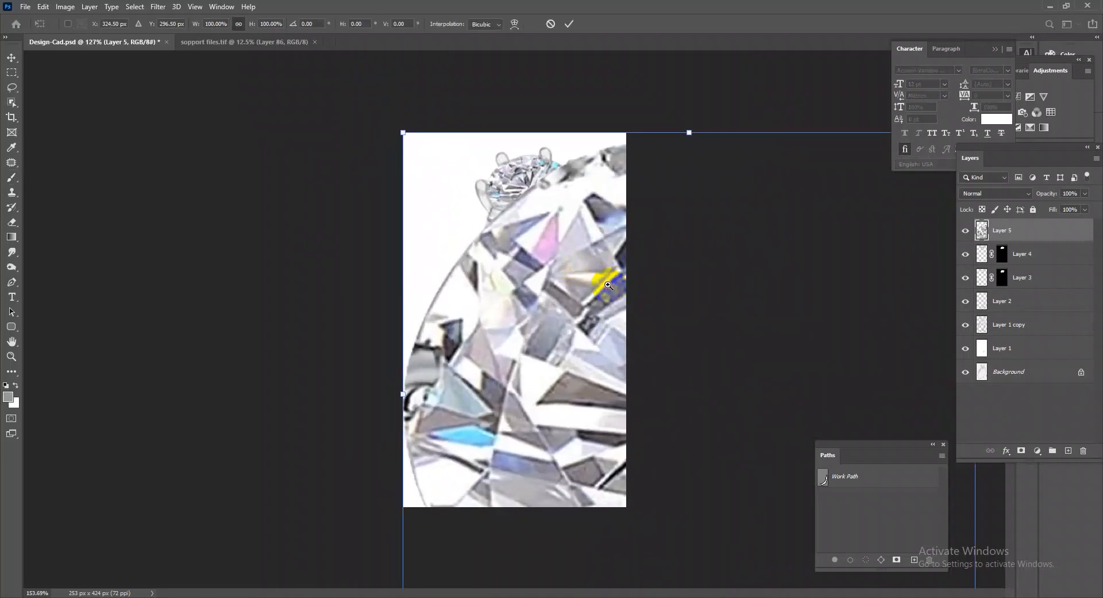
{"action": "left_click_drag", "start_coordinate": [401, 133], "coordinate": [639, 361]}
{"action": "left_click_drag", "start_coordinate": [694, 402], "coordinate": [490, 335]}
{"action": "left_click_drag", "start_coordinate": [576, 294], "coordinate": [448, 360]}
{"action": "scroll", "coordinate": [468, 301], "scroll_direction": "up", "scroll_amount": 3}
Duplicate the small diamond onto the successive stone settings up the left shank, adjusting the copies' size to fit.
{"action": "left_click_drag", "start_coordinate": [393, 395], "coordinate": [458, 295]}
{"action": "left_click", "coordinate": [12, 58]}
{"action": "key", "text": "ctrl+t"}
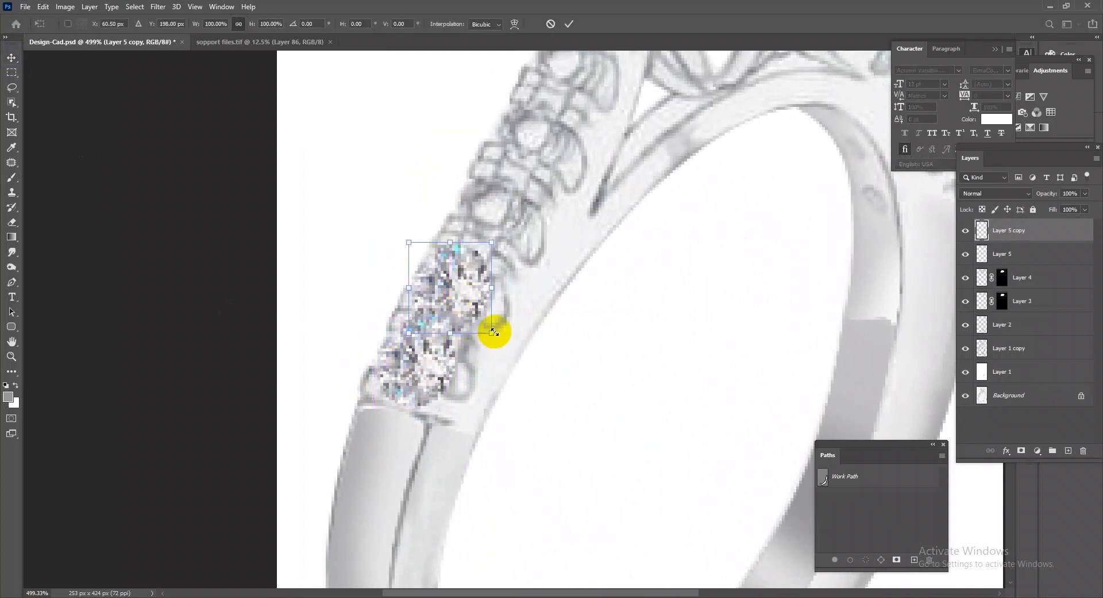
{"action": "left_click_drag", "start_coordinate": [491, 333], "coordinate": [504, 219]}
{"action": "key", "text": "Return"}
{"action": "left_click_drag", "start_coordinate": [504, 221], "coordinate": [541, 153]}
Place further diamond copies along the right shoulder of the band and resize them to its smaller settings.
{"action": "left_click_drag", "start_coordinate": [548, 137], "coordinate": [806, 198]}
{"action": "key", "text": "ctrl+t"}
{"action": "left_click_drag", "start_coordinate": [810, 147], "coordinate": [904, 346]}
{"action": "key", "text": "Return"}
{"action": "left_click_drag", "start_coordinate": [726, 288], "coordinate": [1002, 325]}
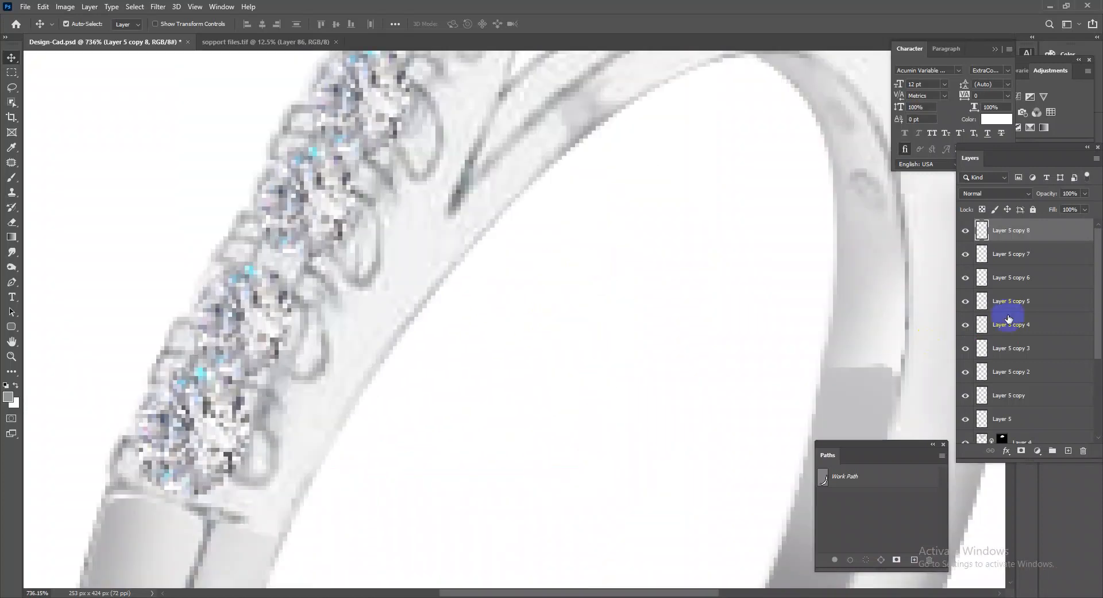
Merge all the Layer 5 diamond copies down into Layer 5.
{"action": "left_click", "coordinate": [1029, 396], "text": "shift"}
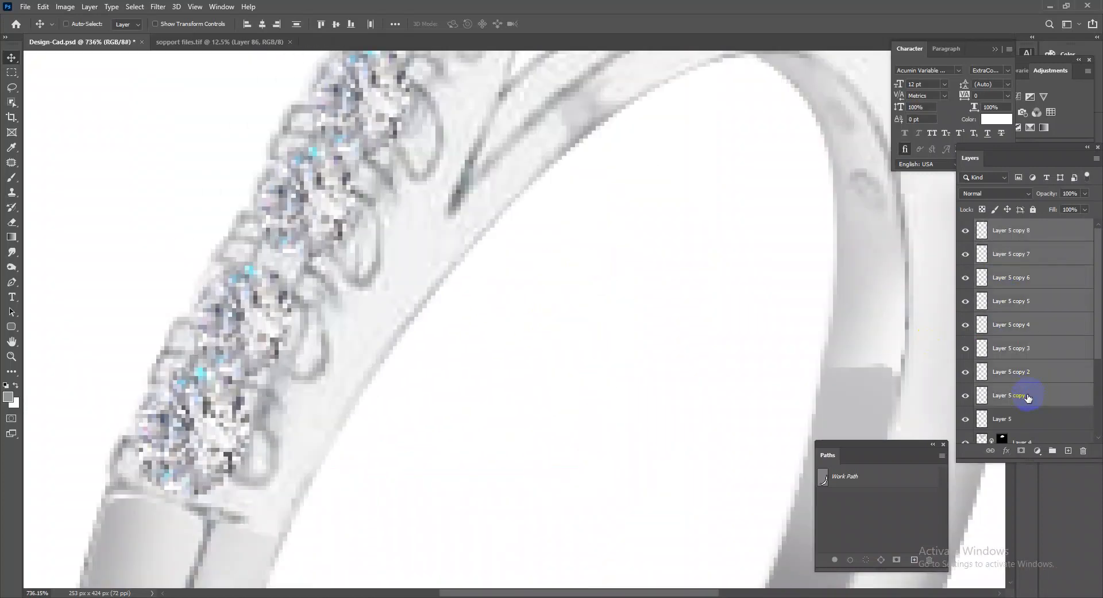
{"action": "key", "text": "ctrl+e"}
{"action": "key", "text": "ctrl+e"}
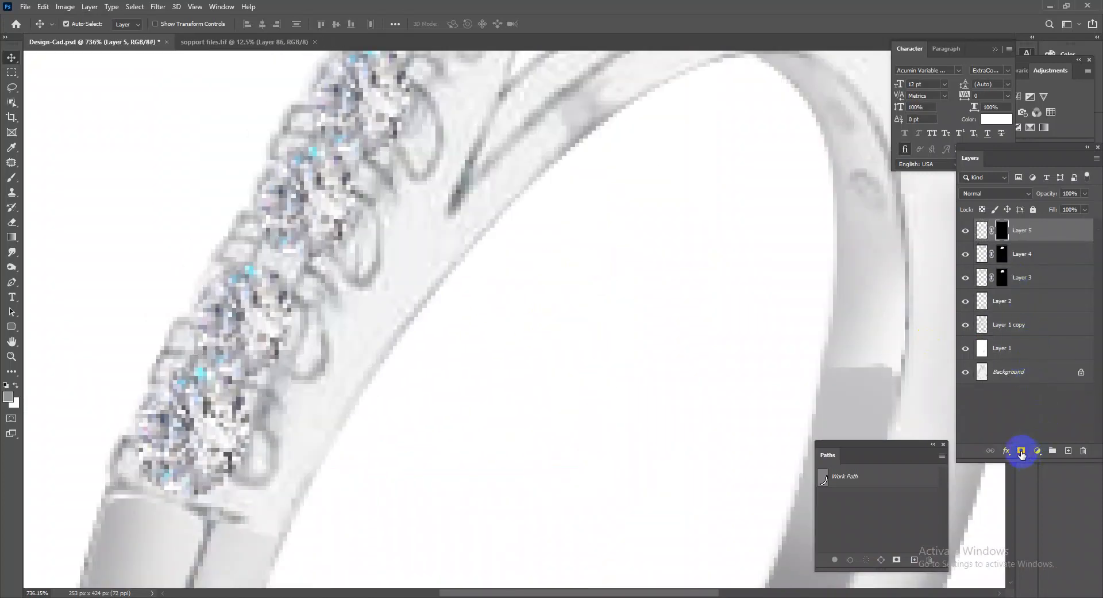
Hide the merged small diamonds with a black mask and load the Layer 1 copy outline for brushing.
{"action": "left_click", "coordinate": [1021, 453], "text": "alt"}
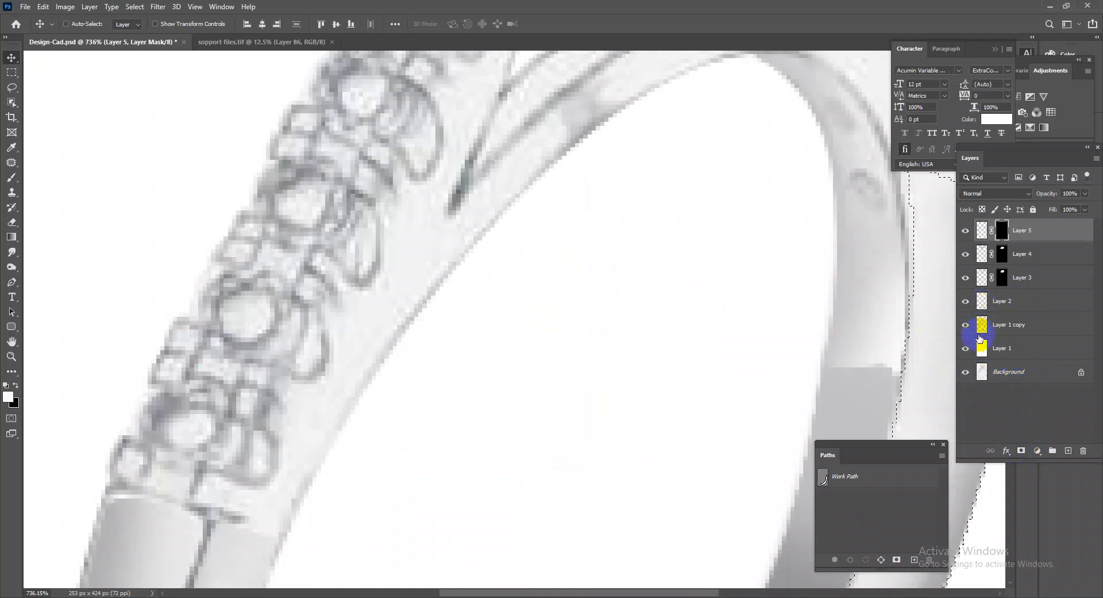
{"action": "left_click", "coordinate": [986, 331], "text": "ctrl"}
{"action": "left_click_drag", "start_coordinate": [711, 372], "coordinate": [427, 332]}
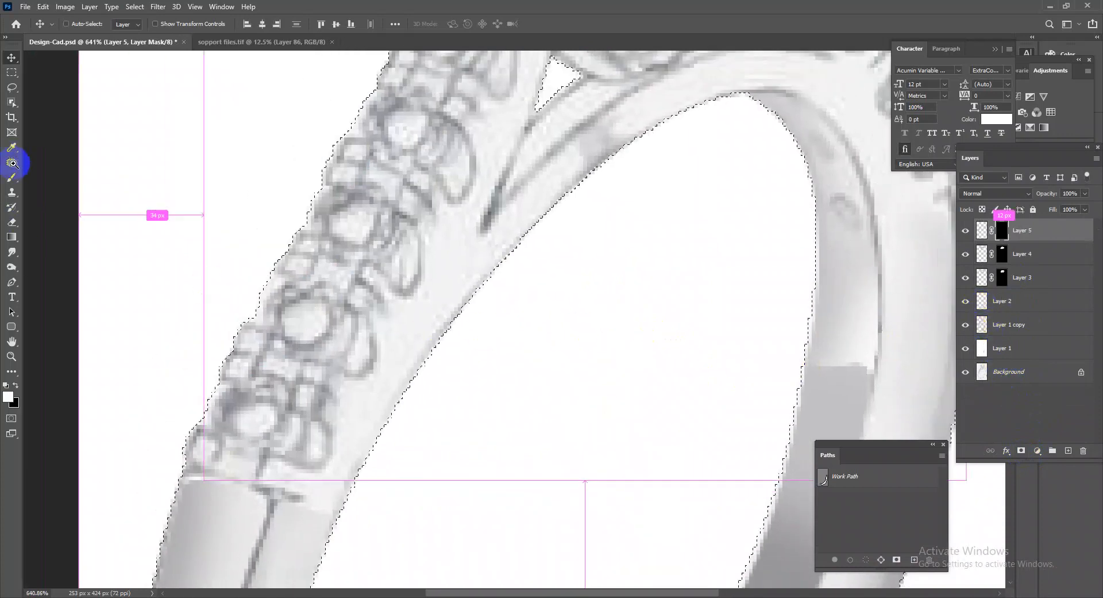
{"action": "left_click", "coordinate": [11, 177]}
Set the brush to 21 px and paint white on the Layer 5 mask to reveal the two lowest left shank diamonds.
{"action": "mouse_move", "coordinate": [655, 270]}
{"action": "left_mouse_down"}
{"action": "mouse_move", "coordinate": [458, 283]}
{"action": "mouse_move", "coordinate": [457, 369]}
{"action": "left_mouse_up"}
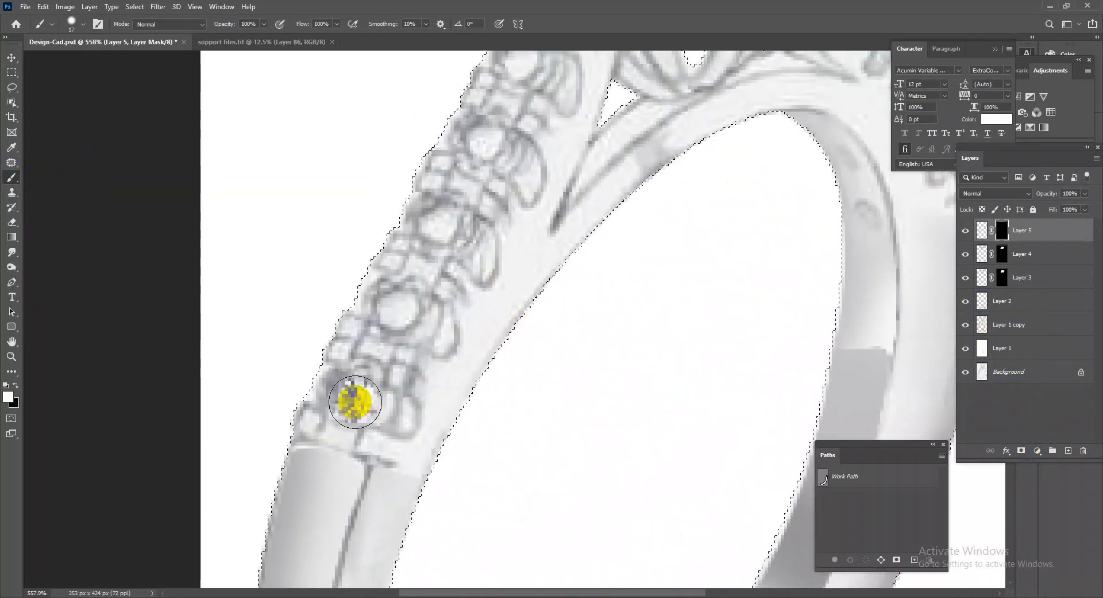
{"action": "right_click", "coordinate": [359, 395]}
{"action": "left_click", "coordinate": [477, 446]}
{"action": "left_click", "coordinate": [343, 394]}
{"action": "left_click_drag", "start_coordinate": [350, 392], "coordinate": [360, 394]}
{"action": "left_click", "coordinate": [356, 392]}
{"action": "left_click", "coordinate": [404, 303]}
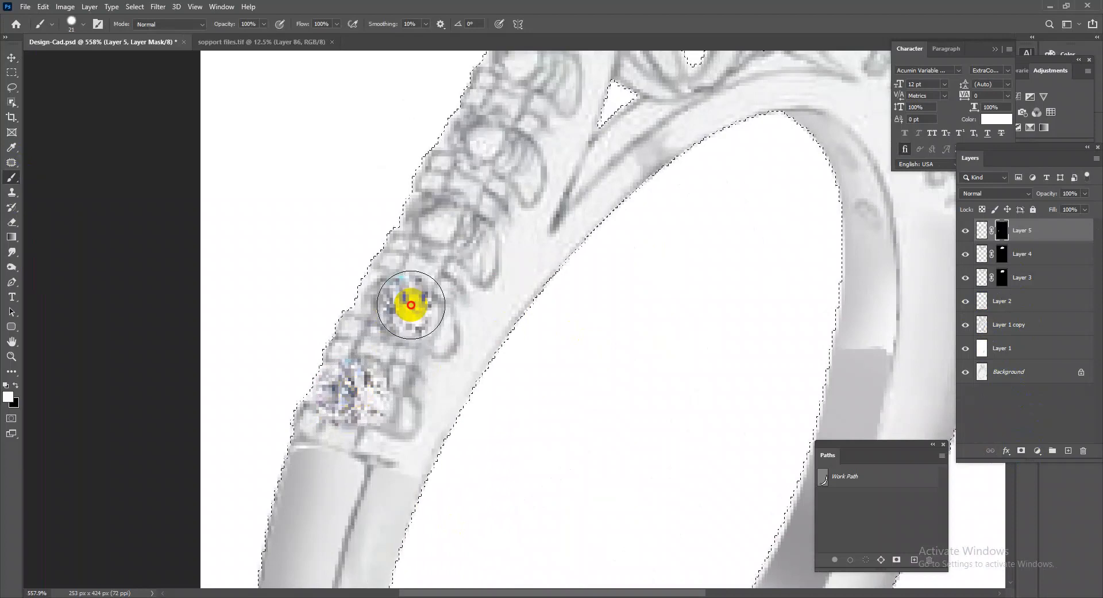
Paint white on the Layer 5 mask to reveal the remaining small diamonds up the left shank.
{"action": "left_click_drag", "start_coordinate": [453, 242], "coordinate": [443, 222]}
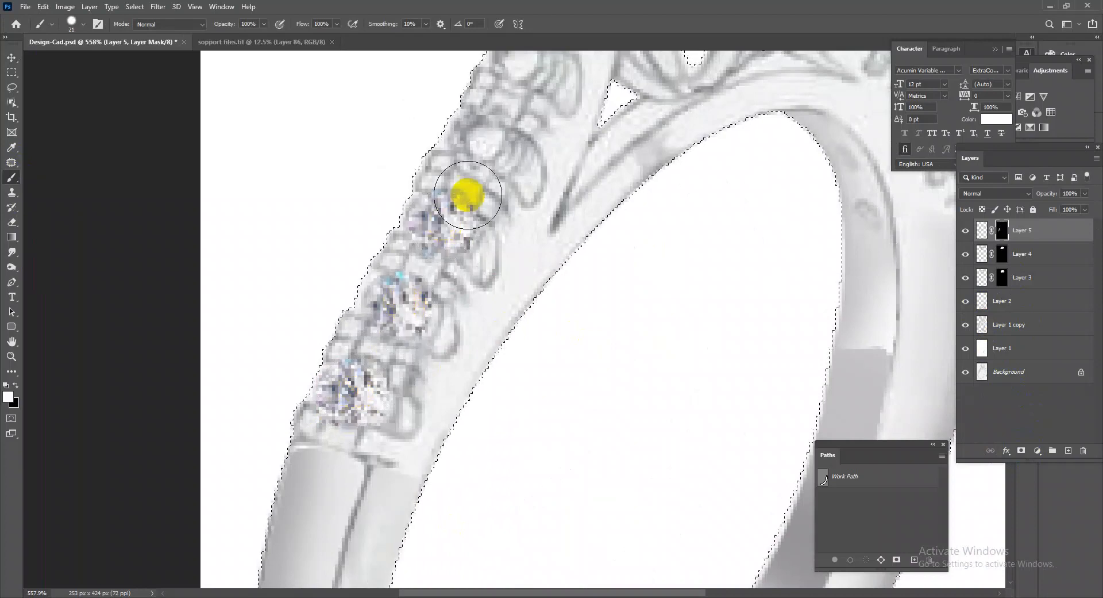
{"action": "left_click", "coordinate": [492, 148]}
{"action": "left_click_drag", "start_coordinate": [491, 147], "coordinate": [529, 270]}
Reveal the four small diamonds on the right shoulder by painting white on the Layer 5 mask with a smaller brush.
{"action": "mouse_move", "coordinate": [906, 234]}
{"action": "left_mouse_down"}
{"action": "mouse_move", "coordinate": [855, 231]}
{"action": "mouse_move", "coordinate": [864, 223]}
{"action": "left_mouse_up"}
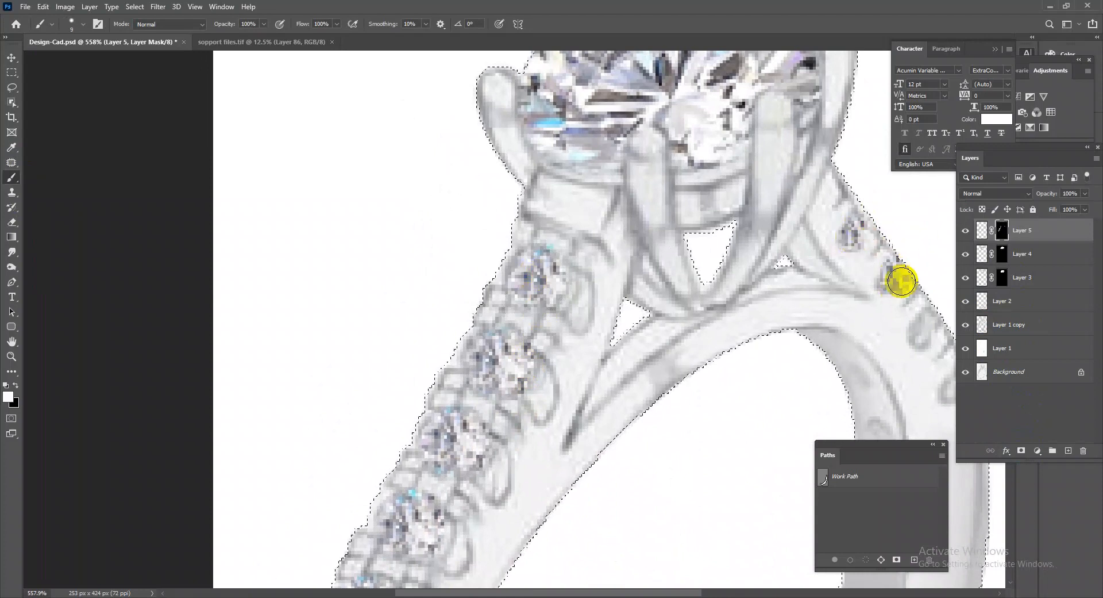
{"action": "left_click_drag", "start_coordinate": [913, 322], "coordinate": [822, 267]}
{"action": "mouse_move", "coordinate": [877, 320]}
{"action": "left_mouse_down"}
{"action": "mouse_move", "coordinate": [701, 288]}
{"action": "mouse_move", "coordinate": [454, 320]}
{"action": "mouse_move", "coordinate": [432, 349]}
{"action": "left_mouse_up"}
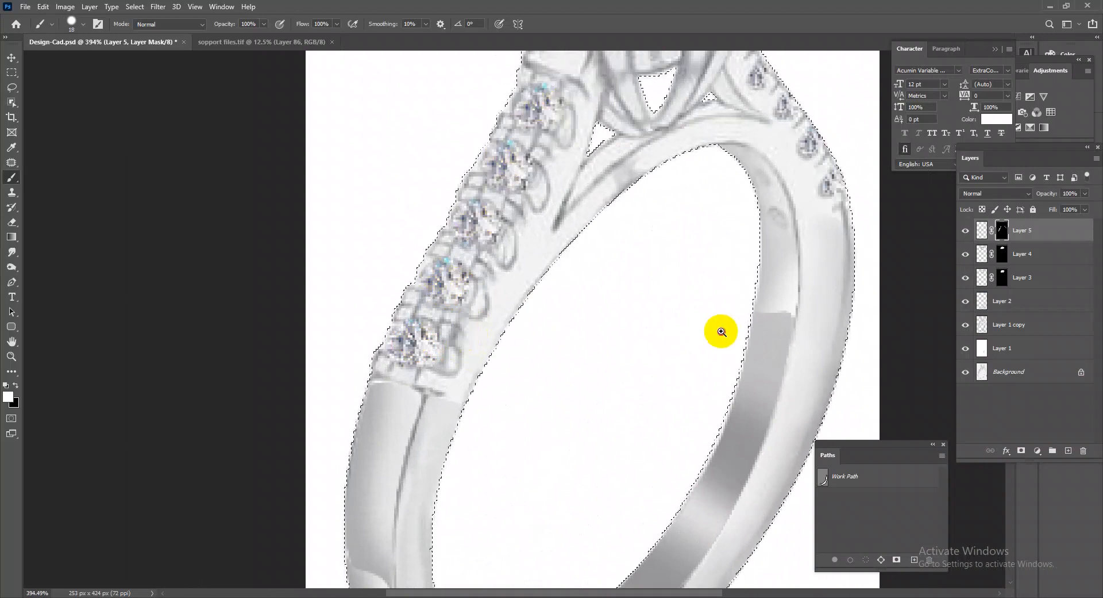
{"action": "left_click_drag", "start_coordinate": [720, 329], "coordinate": [686, 270]}
{"action": "left_click_drag", "start_coordinate": [524, 148], "coordinate": [552, 163]}
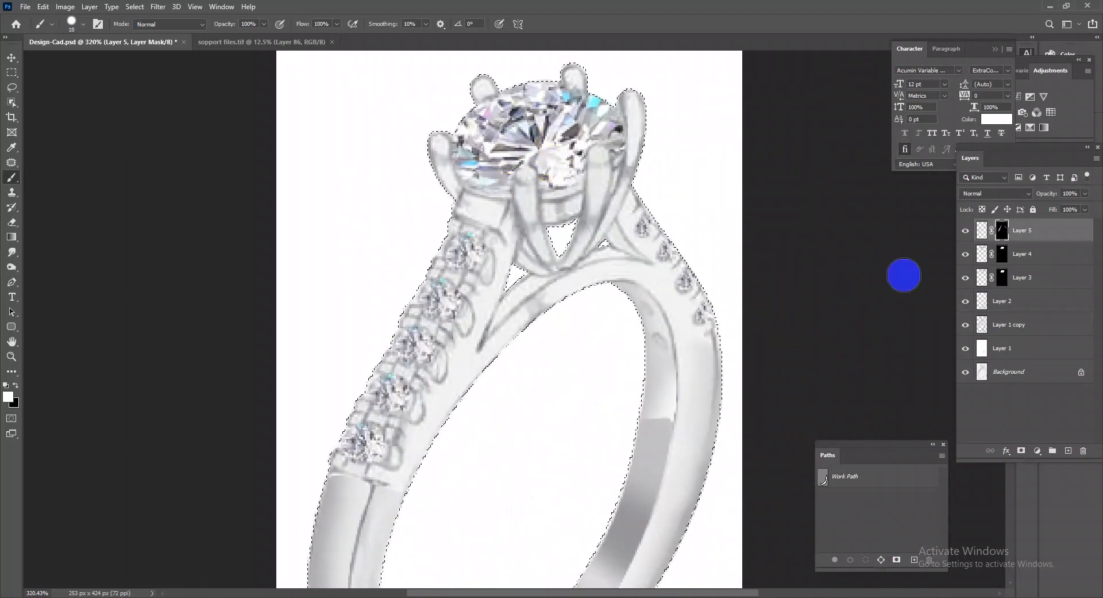
{"action": "left_click_drag", "start_coordinate": [752, 330], "coordinate": [701, 270]}
{"action": "left_click_drag", "start_coordinate": [582, 338], "coordinate": [597, 345]}
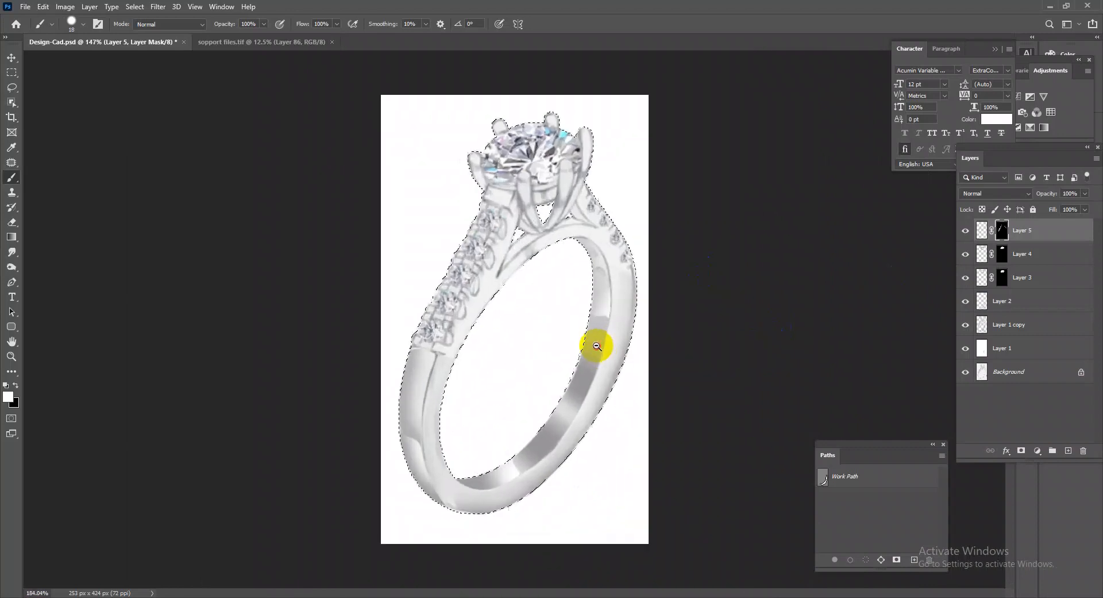
Merge Layer 2 down into Layer 1 copy and load the merged layer's outline as a selection.
{"action": "left_click", "coordinate": [1026, 303]}
{"action": "left_click", "coordinate": [966, 302]}
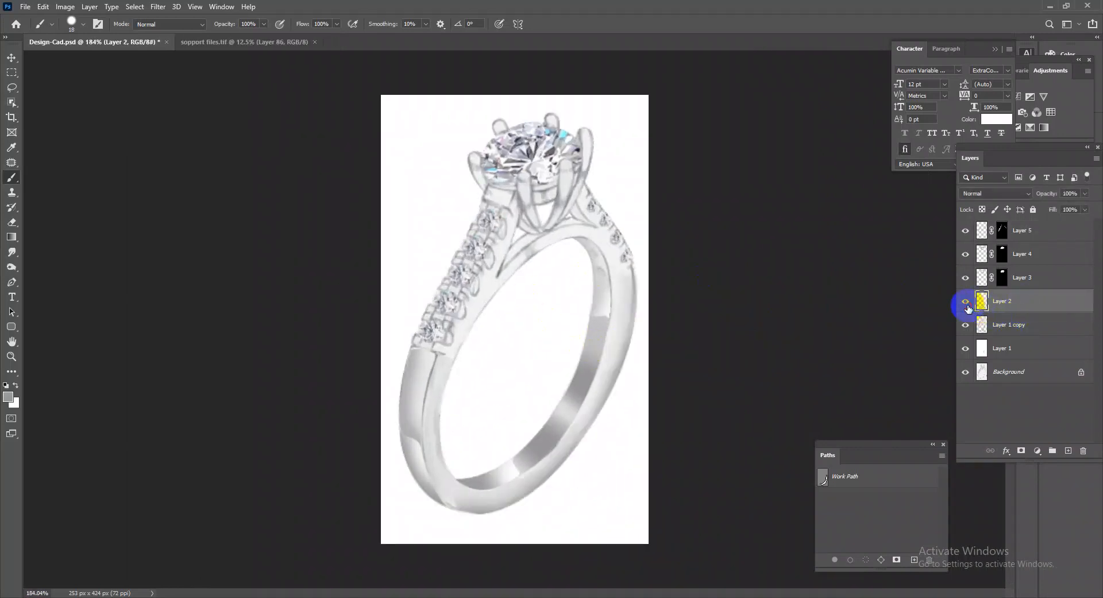
{"action": "key", "text": "ctrl+e"}
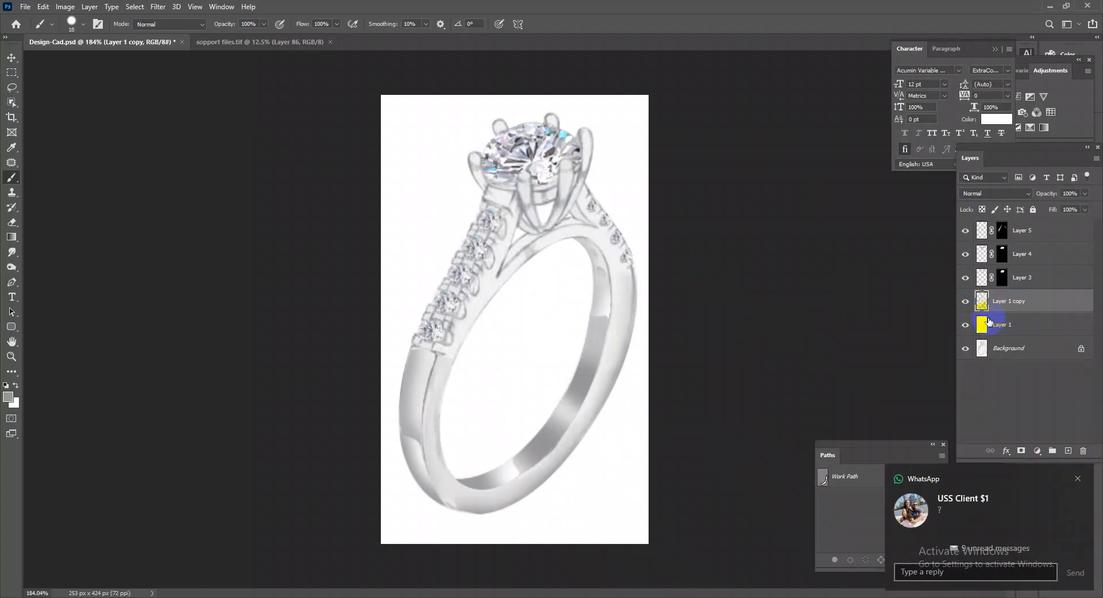
{"action": "left_click", "coordinate": [986, 305], "text": "ctrl"}
Blend the seam at the bottom of the band with the Mixer Brush, then retouch it with a regular brush at 39% opacity.
{"action": "mouse_move", "coordinate": [575, 430]}
{"action": "left_mouse_down"}
{"action": "mouse_move", "coordinate": [632, 446]}
{"action": "mouse_move", "coordinate": [564, 446]}
{"action": "left_mouse_up"}
{"action": "left_click_drag", "start_coordinate": [433, 517], "coordinate": [558, 450]}
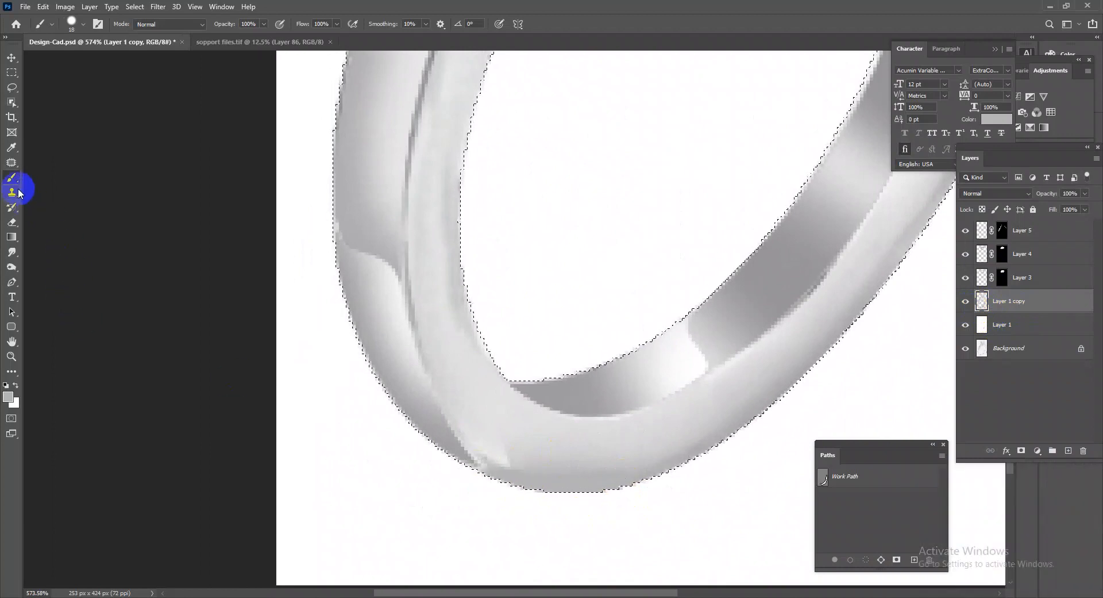
{"action": "left_click_drag", "start_coordinate": [17, 188], "coordinate": [54, 213]}
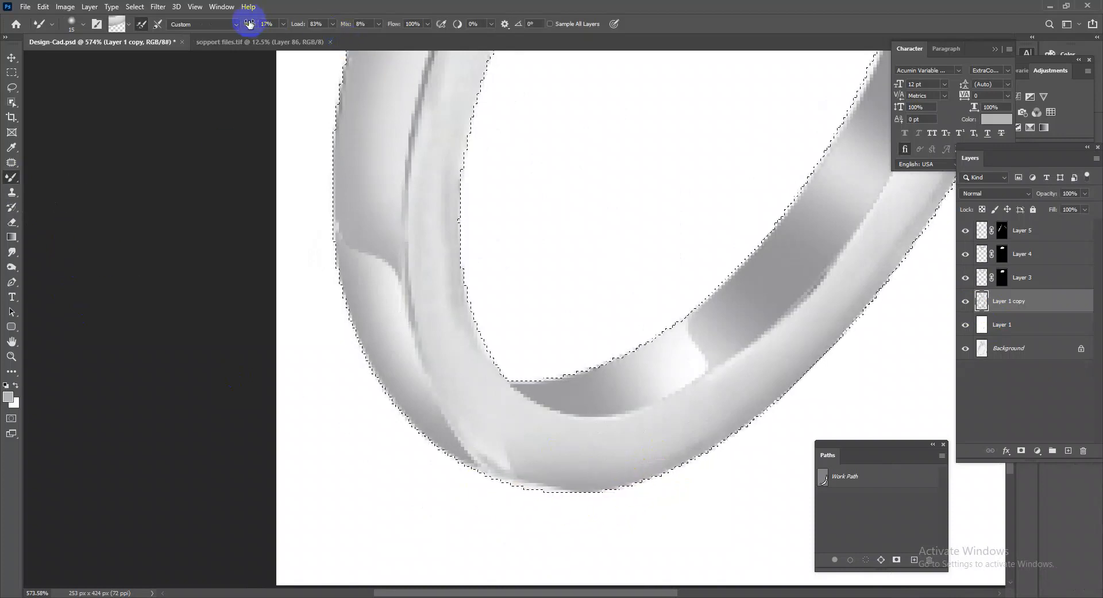
{"action": "left_click_drag", "start_coordinate": [10, 178], "coordinate": [52, 178]}
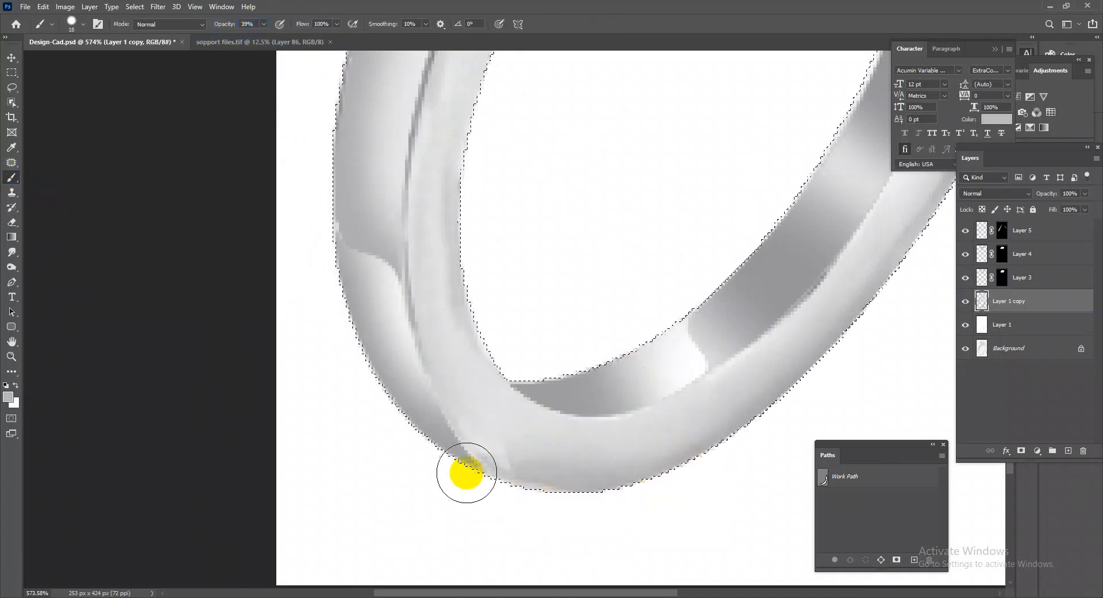
Soften the 18 px brush and paint grey shading along the inner edge of the left shank beside the lowest diamonds.
{"action": "left_click_drag", "start_coordinate": [501, 282], "coordinate": [539, 592]}
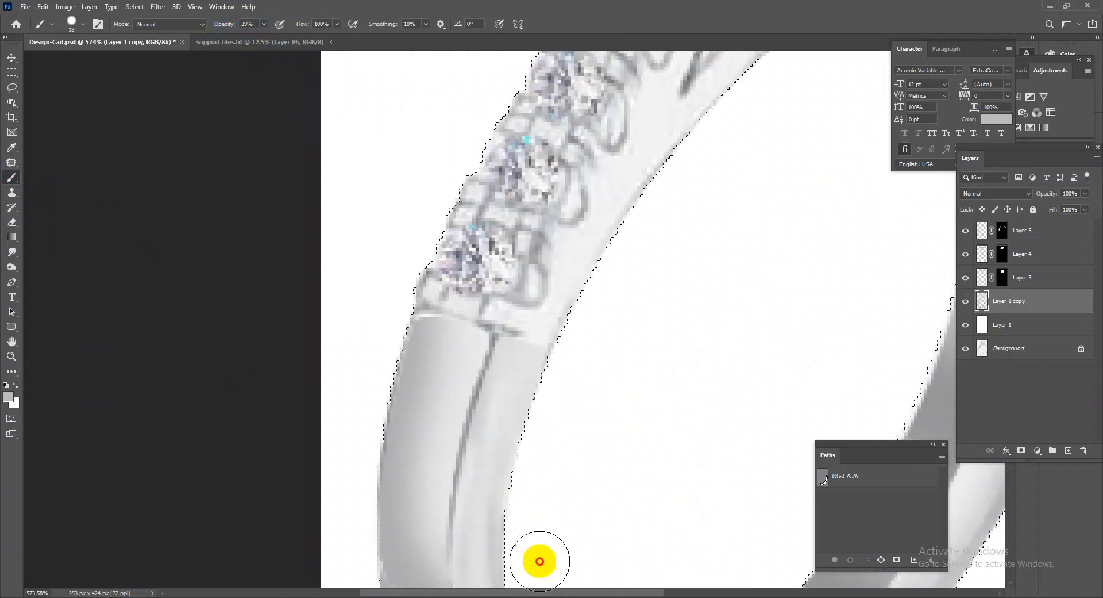
{"action": "left_click_drag", "start_coordinate": [520, 450], "coordinate": [583, 323]}
{"action": "right_click", "coordinate": [597, 339]}
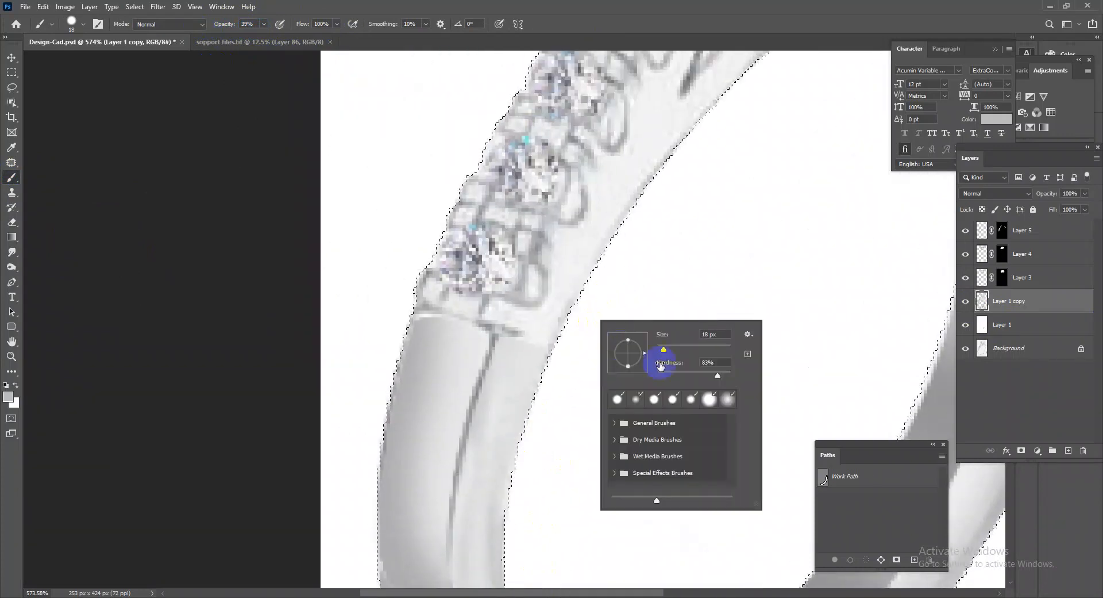
{"action": "left_click_drag", "start_coordinate": [649, 215], "coordinate": [561, 362]}
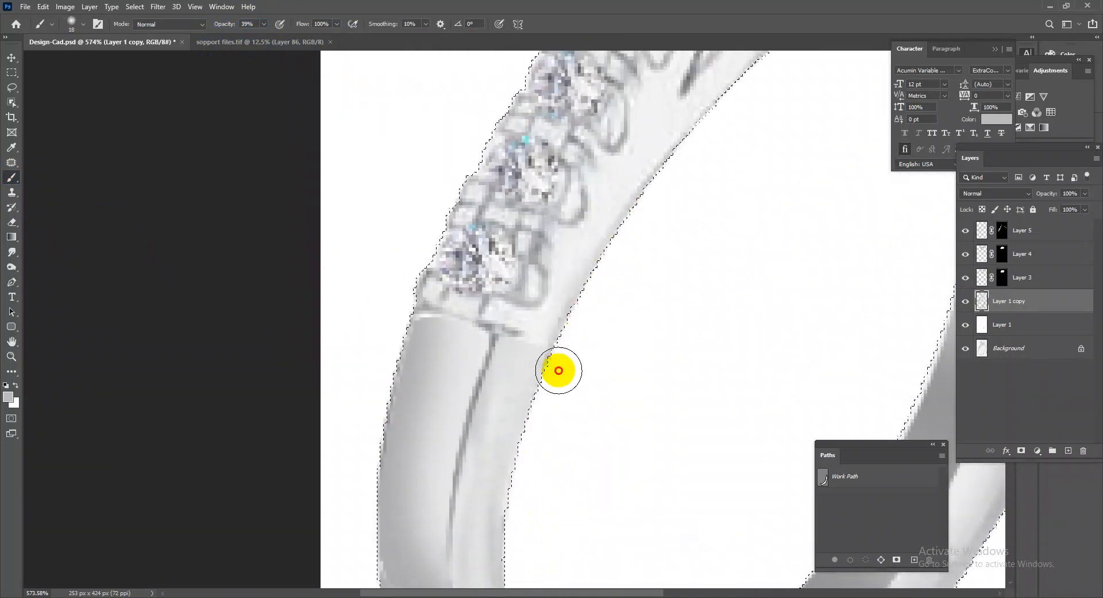
{"action": "left_click_drag", "start_coordinate": [530, 470], "coordinate": [554, 371]}
{"action": "left_click_drag", "start_coordinate": [614, 248], "coordinate": [558, 529]}
Continue the soft shading with a lighter grey along the inner edge of the upper left shank and the arch.
{"action": "mouse_move", "coordinate": [620, 457]}
{"action": "left_mouse_down"}
{"action": "mouse_move", "coordinate": [695, 352]}
{"action": "mouse_move", "coordinate": [835, 236]}
{"action": "mouse_move", "coordinate": [798, 265]}
{"action": "left_mouse_up"}
{"action": "mouse_move", "coordinate": [728, 331]}
{"action": "left_mouse_down"}
{"action": "mouse_move", "coordinate": [857, 239]}
{"action": "mouse_move", "coordinate": [852, 227]}
{"action": "mouse_move", "coordinate": [829, 244]}
{"action": "left_mouse_up"}
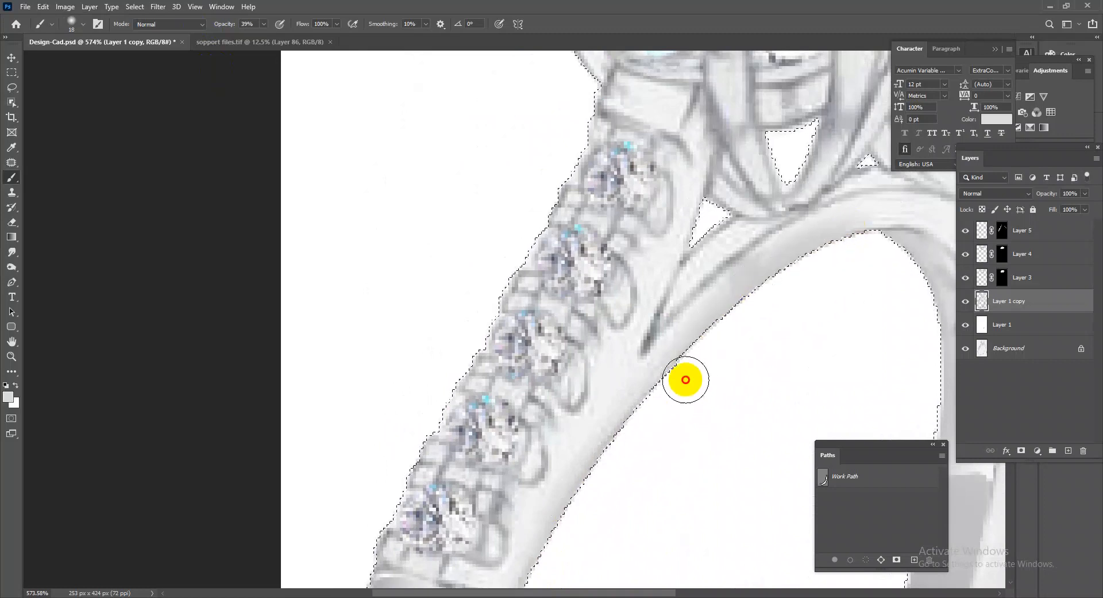
{"action": "left_click_drag", "start_coordinate": [718, 404], "coordinate": [691, 343]}
{"action": "left_click_drag", "start_coordinate": [802, 328], "coordinate": [709, 263]}
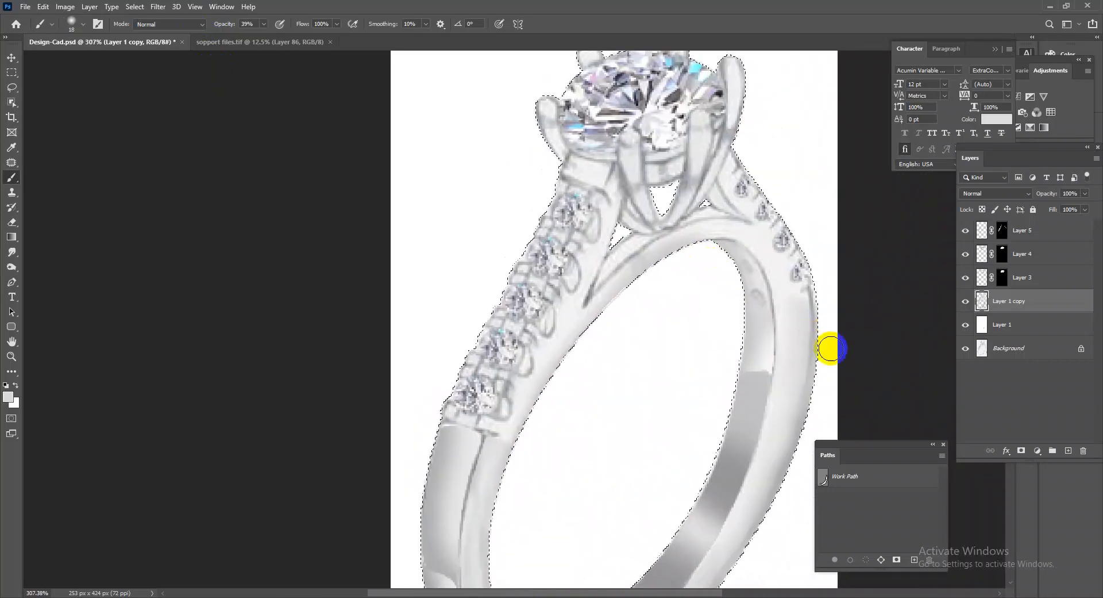
Shade the right side of the band with the soft brush enlarged to 35 px, and clear the selection.
{"action": "left_click_drag", "start_coordinate": [791, 411], "coordinate": [831, 217]}
{"action": "left_click_drag", "start_coordinate": [764, 396], "coordinate": [784, 405]}
{"action": "mouse_move", "coordinate": [840, 310]}
{"action": "left_mouse_down"}
{"action": "mouse_move", "coordinate": [819, 322]}
{"action": "mouse_move", "coordinate": [778, 414]}
{"action": "mouse_move", "coordinate": [638, 514]}
{"action": "mouse_move", "coordinate": [537, 519]}
{"action": "mouse_move", "coordinate": [471, 448]}
{"action": "mouse_move", "coordinate": [545, 513]}
{"action": "mouse_move", "coordinate": [697, 498]}
{"action": "mouse_move", "coordinate": [626, 505]}
{"action": "mouse_move", "coordinate": [702, 475]}
{"action": "mouse_move", "coordinate": [790, 411]}
{"action": "mouse_move", "coordinate": [758, 276]}
{"action": "left_mouse_up"}
{"action": "left_click_drag", "start_coordinate": [671, 252], "coordinate": [681, 259]}
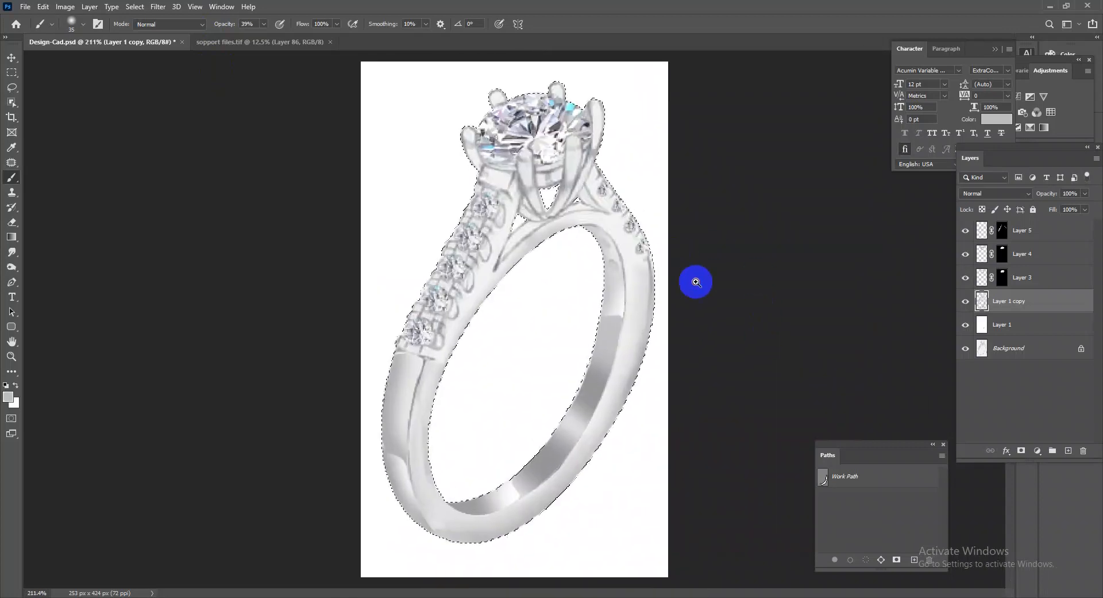
{"action": "left_click_drag", "start_coordinate": [592, 342], "coordinate": [601, 348]}
{"action": "key", "text": "ctrl+d"}
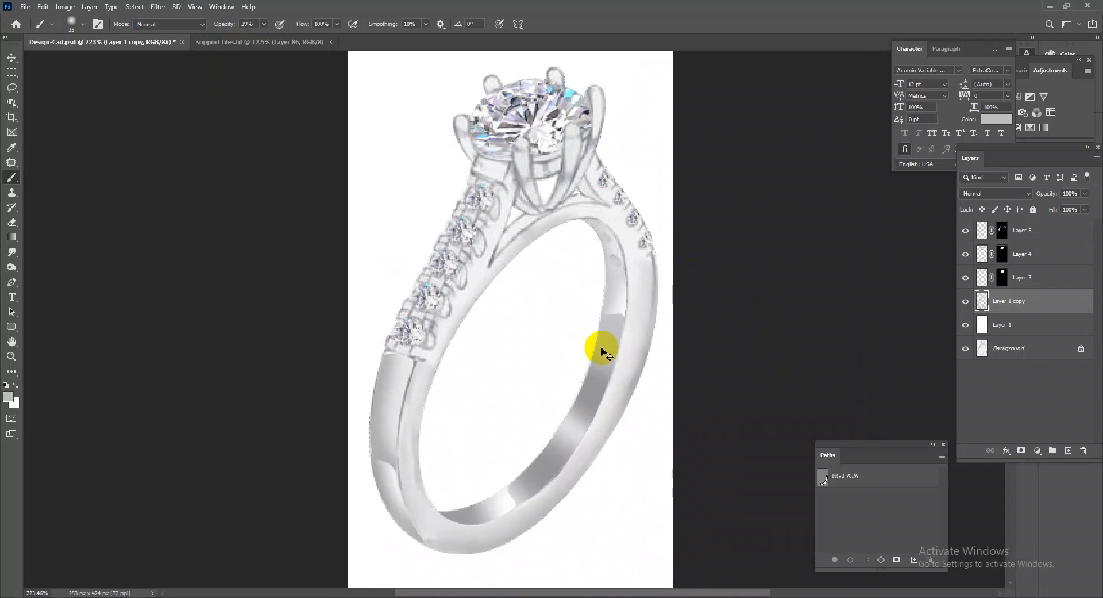
Switch to sopport files.tif and copy the round silver bead on Layer 27.
{"action": "left_click", "coordinate": [238, 38]}
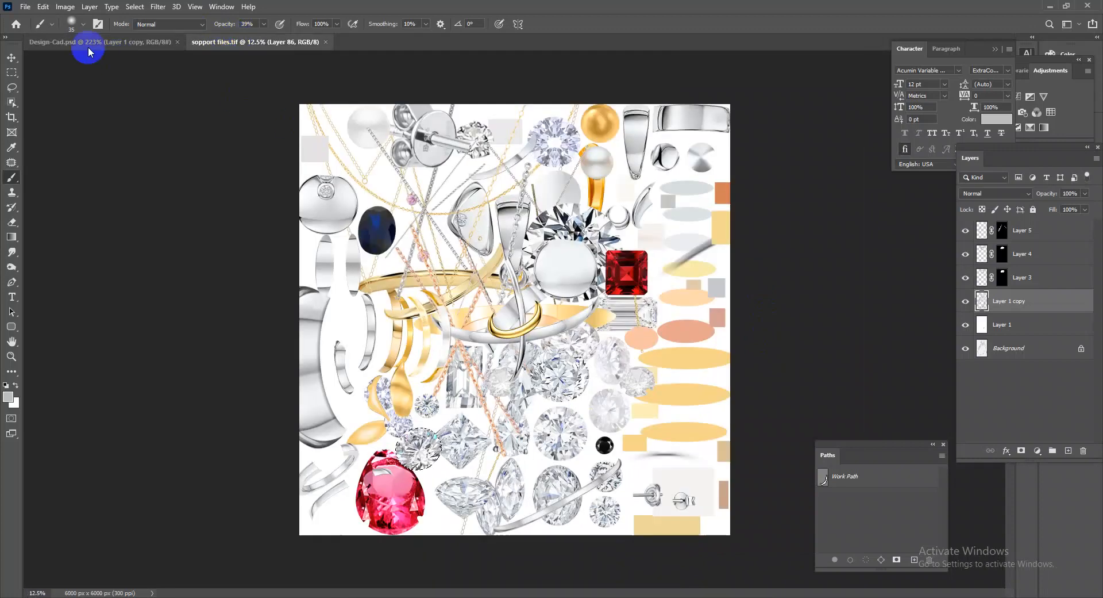
{"action": "left_click", "coordinate": [10, 57]}
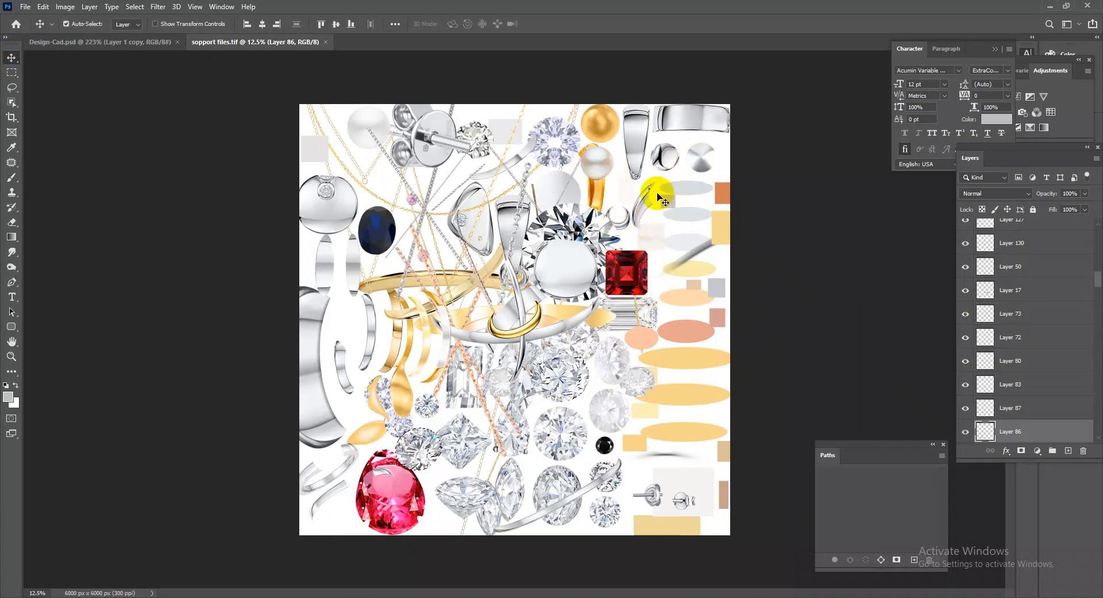
{"action": "left_click_drag", "start_coordinate": [668, 155], "coordinate": [663, 165]}
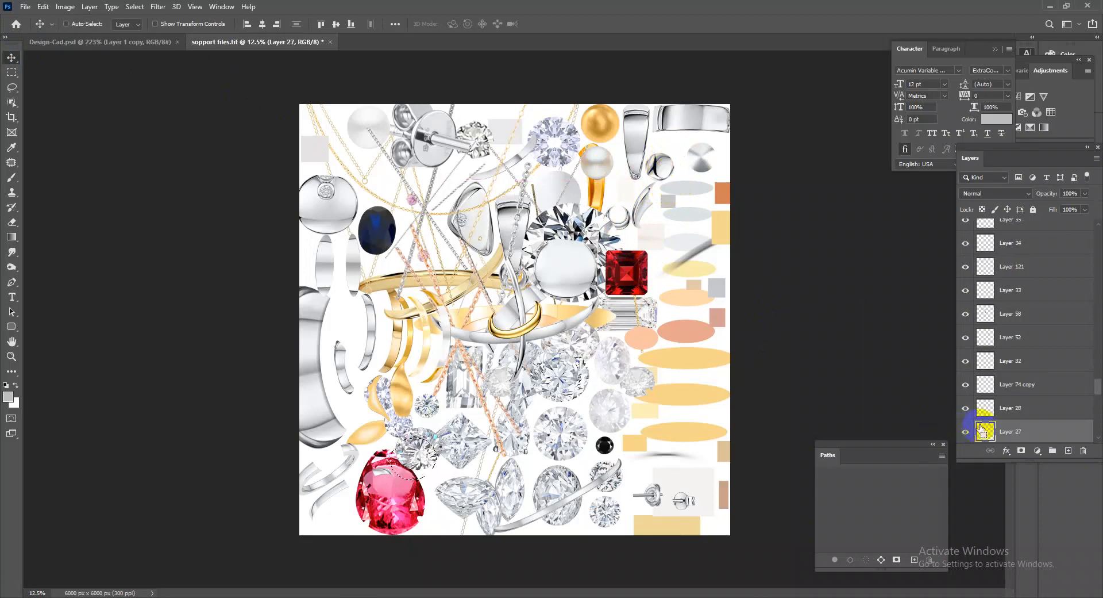
{"action": "key", "text": "ctrl+c"}
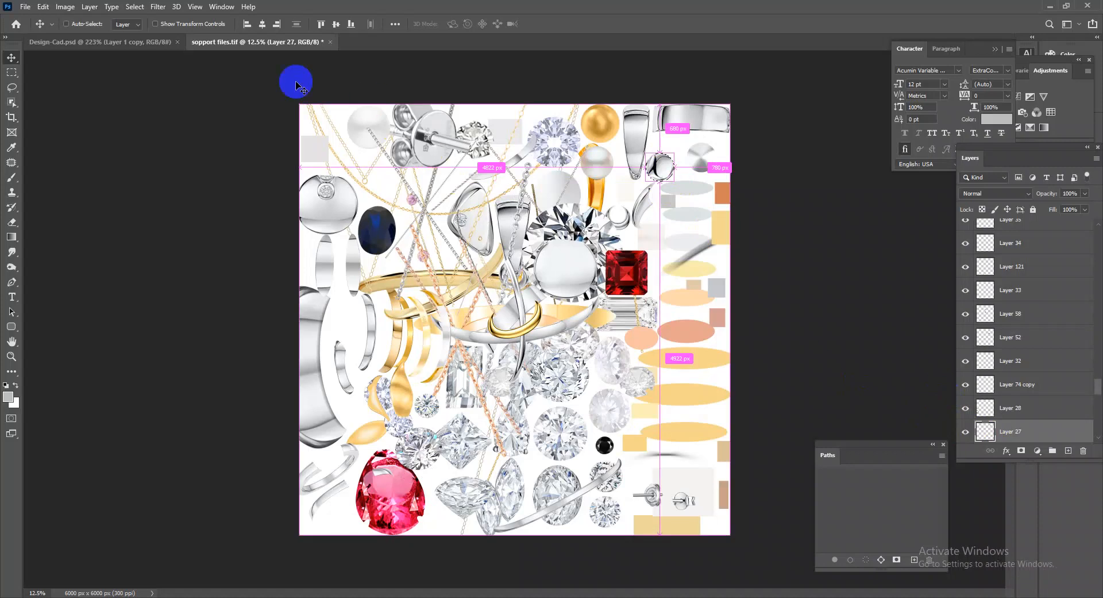
Paste the silver bead into Design-Cad.psd and scale it down over the tip of the front prong.
{"action": "left_click", "coordinate": [127, 47]}
{"action": "left_click_drag", "start_coordinate": [542, 95], "coordinate": [595, 100]}
{"action": "left_click_drag", "start_coordinate": [601, 165], "coordinate": [616, 246]}
{"action": "key", "text": "ctrl+v"}
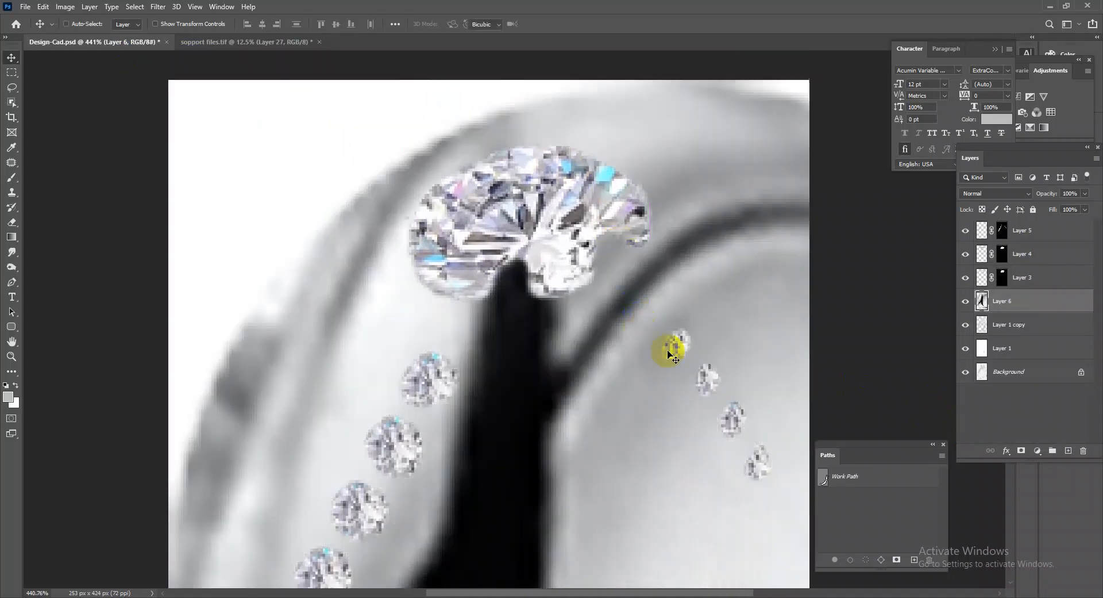
{"action": "key", "text": "ctrl+t"}
{"action": "left_click_drag", "start_coordinate": [679, 313], "coordinate": [667, 279]}
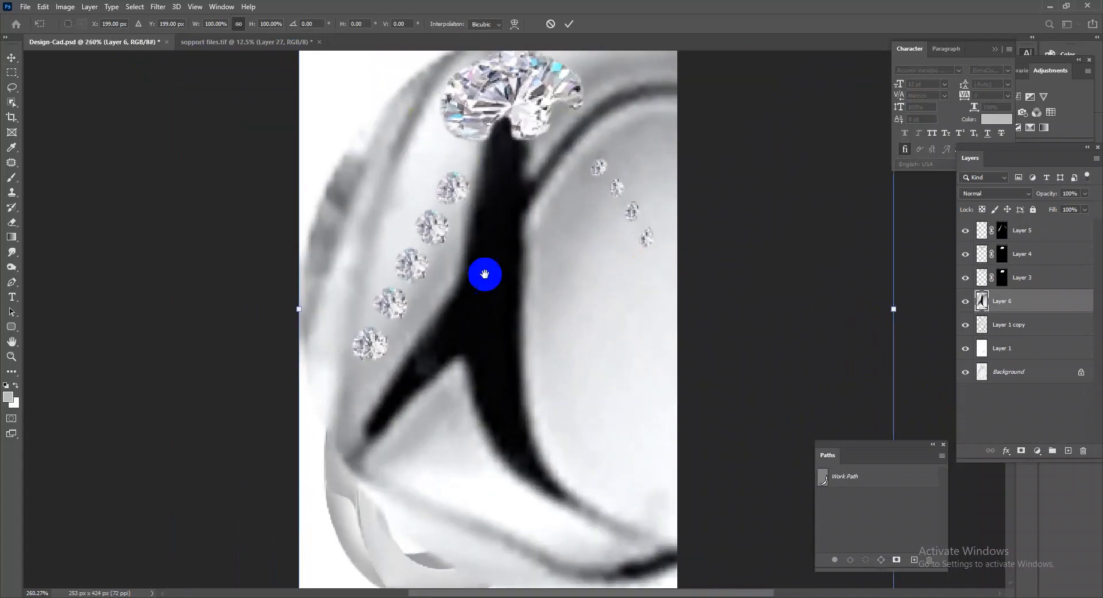
{"action": "left_click_drag", "start_coordinate": [533, 269], "coordinate": [517, 269]}
{"action": "left_click_drag", "start_coordinate": [375, 82], "coordinate": [523, 170]}
{"action": "left_click_drag", "start_coordinate": [521, 161], "coordinate": [607, 214]}
{"action": "left_click_drag", "start_coordinate": [581, 209], "coordinate": [547, 217]}
{"action": "key", "text": "Return"}
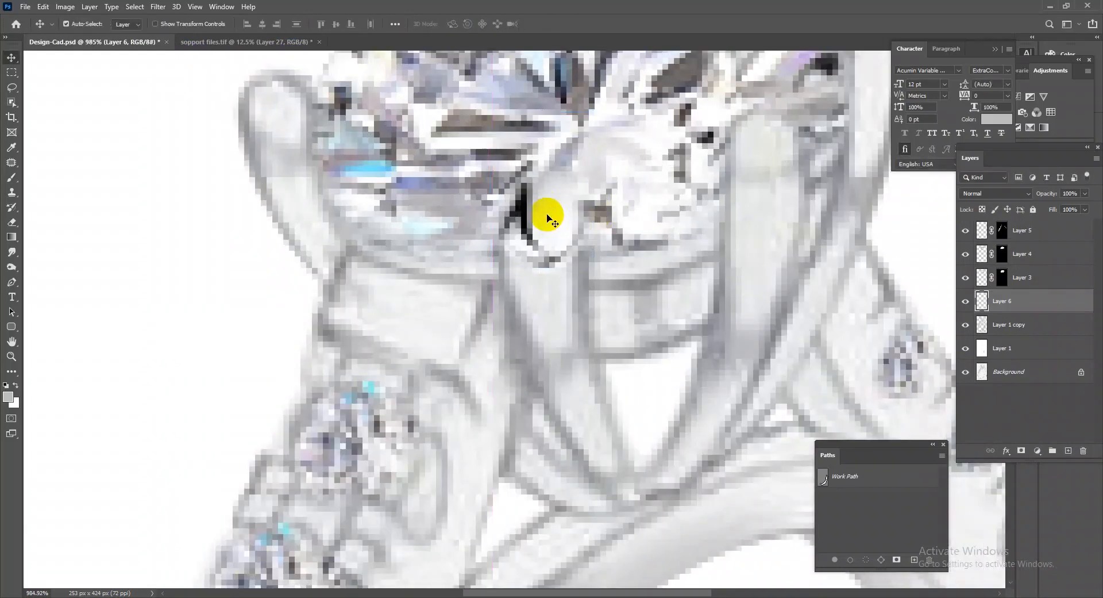
Bring Layer 6 to the top of the layer stack and refit the bead to the front prong tip.
{"action": "left_click_drag", "start_coordinate": [1019, 304], "coordinate": [1056, 230]}
{"action": "left_click_drag", "start_coordinate": [572, 172], "coordinate": [557, 179]}
{"action": "key", "text": "ctrl+t"}
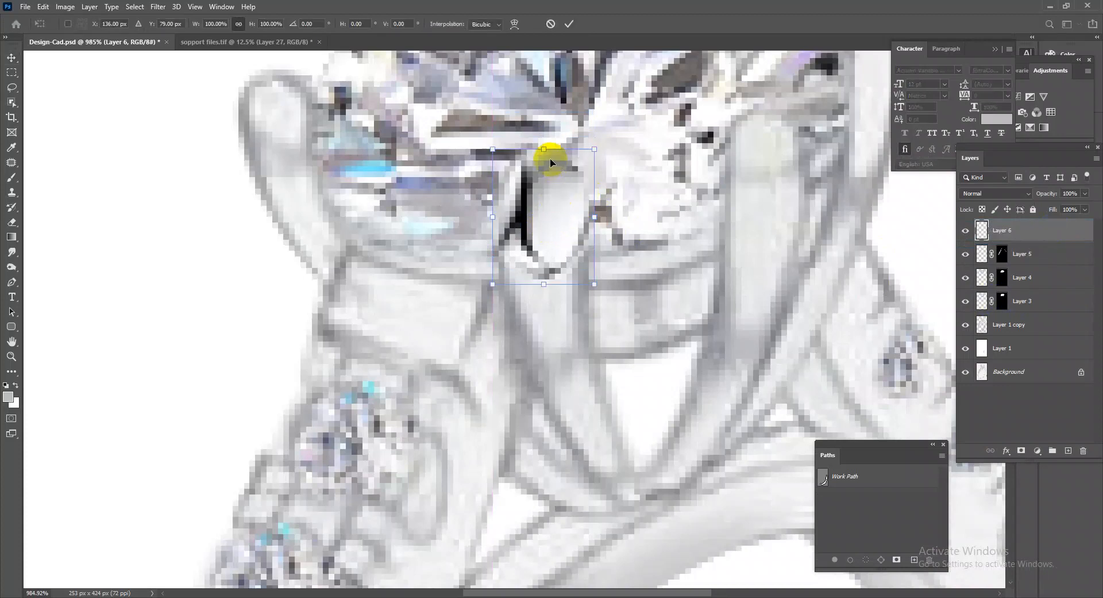
{"action": "key", "text": "Return"}
Duplicate the silver bead onto the other five prong tips around the centre diamond, transforming the copies to fit.
{"action": "left_click_drag", "start_coordinate": [599, 259], "coordinate": [672, 252]}
{"action": "left_click_drag", "start_coordinate": [673, 252], "coordinate": [712, 195]}
{"action": "left_click_drag", "start_coordinate": [713, 192], "coordinate": [454, 230]}
{"action": "key", "text": "ctrl+t"}
{"action": "key", "text": "Return"}
{"action": "key", "text": "ctrl+t"}
{"action": "key", "text": "Return"}
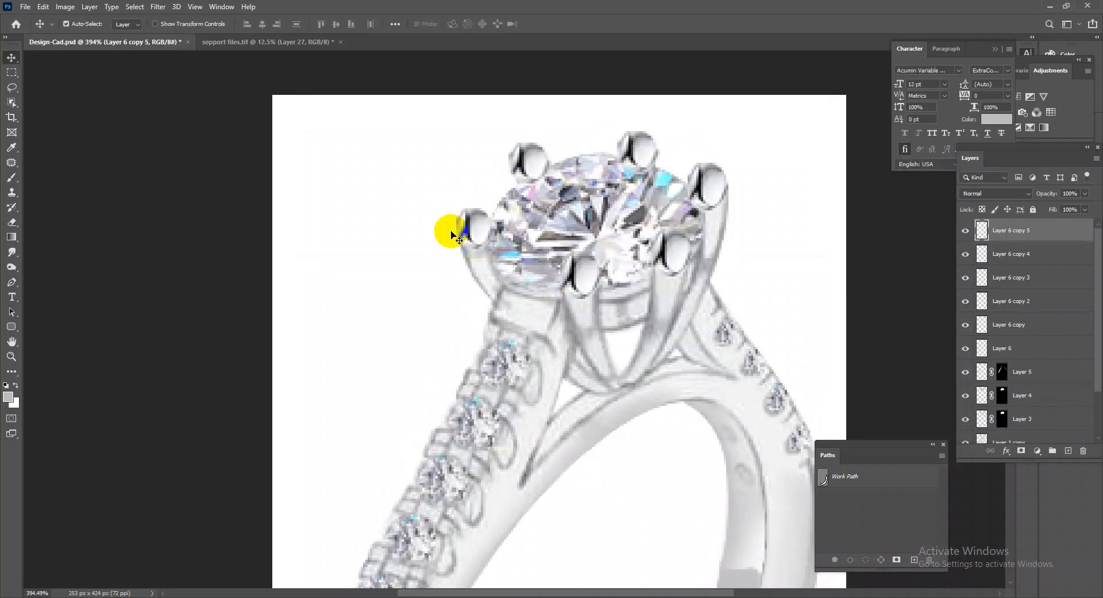
{"action": "left_click_drag", "start_coordinate": [709, 211], "coordinate": [707, 210]}
Duplicate a prong bead to the lowest diamond on the left shank and scale it down to a small bead.
{"action": "left_click_drag", "start_coordinate": [530, 395], "coordinate": [703, 228]}
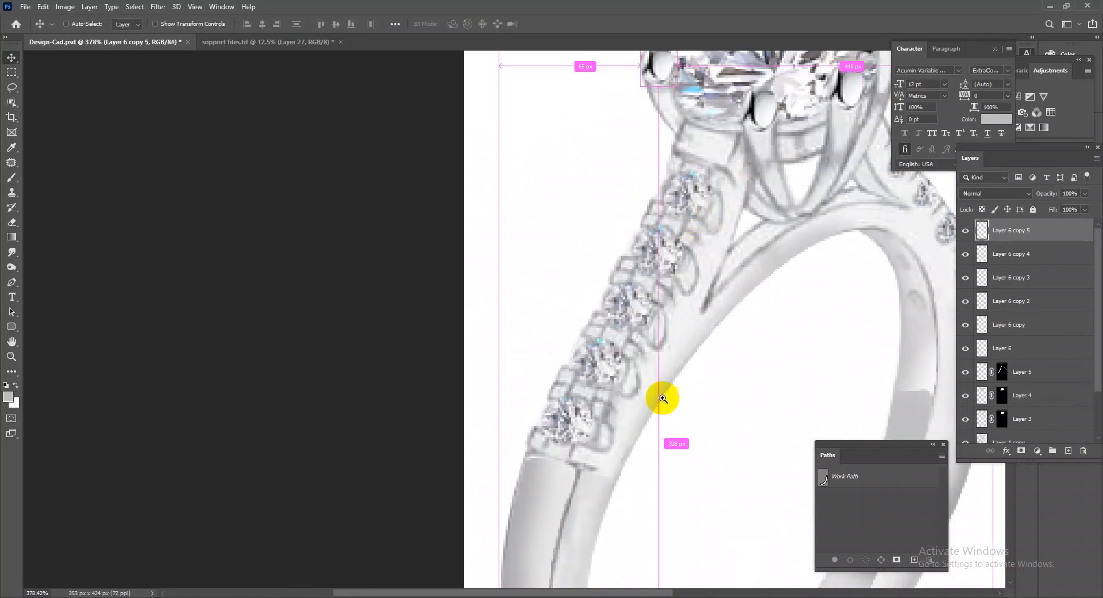
{"action": "left_click_drag", "start_coordinate": [669, 376], "coordinate": [611, 305]}
{"action": "left_click_drag", "start_coordinate": [478, 164], "coordinate": [350, 492]}
{"action": "key", "text": "ctrl+t"}
{"action": "key", "text": "Return"}
Duplicate the small bead along both sides of the left shank diamonds up to the top of the row.
{"action": "left_click_drag", "start_coordinate": [352, 490], "coordinate": [395, 389]}
{"action": "left_click_drag", "start_coordinate": [394, 389], "coordinate": [437, 442]}
{"action": "left_click_drag", "start_coordinate": [437, 442], "coordinate": [429, 322]}
{"action": "left_click_drag", "start_coordinate": [430, 322], "coordinate": [550, 236]}
{"action": "mouse_move", "coordinate": [550, 236]}
{"action": "left_mouse_down"}
{"action": "mouse_move", "coordinate": [593, 138]}
{"action": "mouse_move", "coordinate": [590, 289]}
{"action": "mouse_move", "coordinate": [603, 238]}
{"action": "mouse_move", "coordinate": [556, 229]}
{"action": "left_mouse_up"}
{"action": "left_click_drag", "start_coordinate": [555, 228], "coordinate": [527, 290]}
{"action": "left_click_drag", "start_coordinate": [528, 290], "coordinate": [520, 292]}
{"action": "left_click_drag", "start_coordinate": [520, 293], "coordinate": [460, 396]}
{"action": "left_click_drag", "start_coordinate": [709, 298], "coordinate": [621, 179]}
{"action": "left_click_drag", "start_coordinate": [593, 258], "coordinate": [622, 257]}
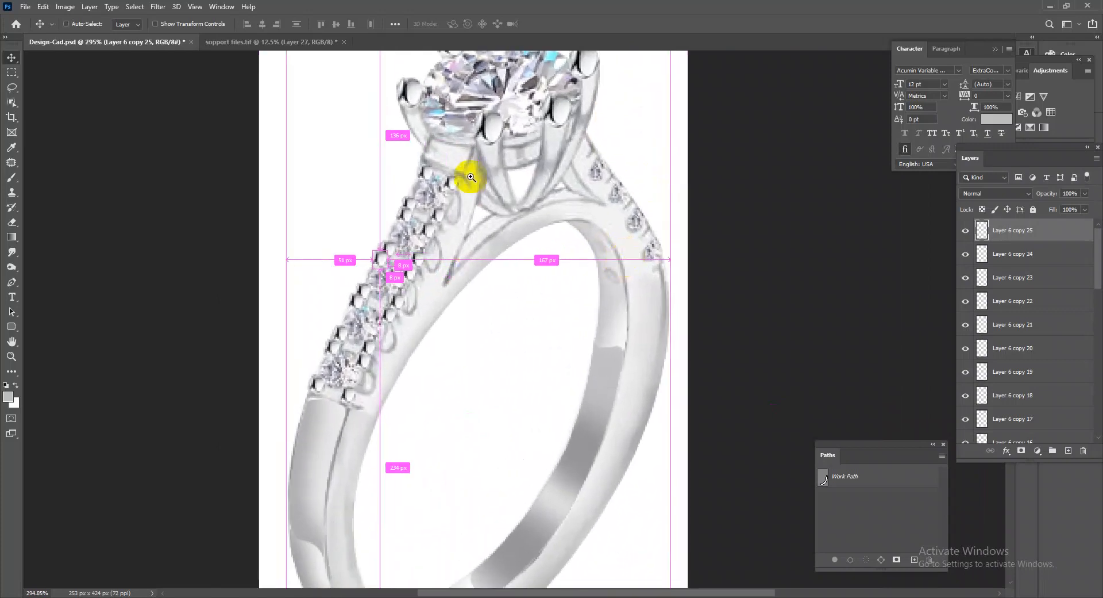
Duplicate small beads down the right shoulder of the band beside its four diamonds.
{"action": "left_click_drag", "start_coordinate": [468, 177], "coordinate": [509, 224]}
{"action": "left_click_drag", "start_coordinate": [404, 271], "coordinate": [777, 117]}
{"action": "left_click_drag", "start_coordinate": [776, 116], "coordinate": [828, 181]}
{"action": "left_click_drag", "start_coordinate": [818, 177], "coordinate": [867, 241]}
{"action": "left_click_drag", "start_coordinate": [863, 236], "coordinate": [897, 294]}
{"action": "left_click_drag", "start_coordinate": [743, 364], "coordinate": [693, 193]}
{"action": "left_click_drag", "start_coordinate": [524, 298], "coordinate": [558, 299]}
{"action": "left_click_drag", "start_coordinate": [690, 372], "coordinate": [591, 246]}
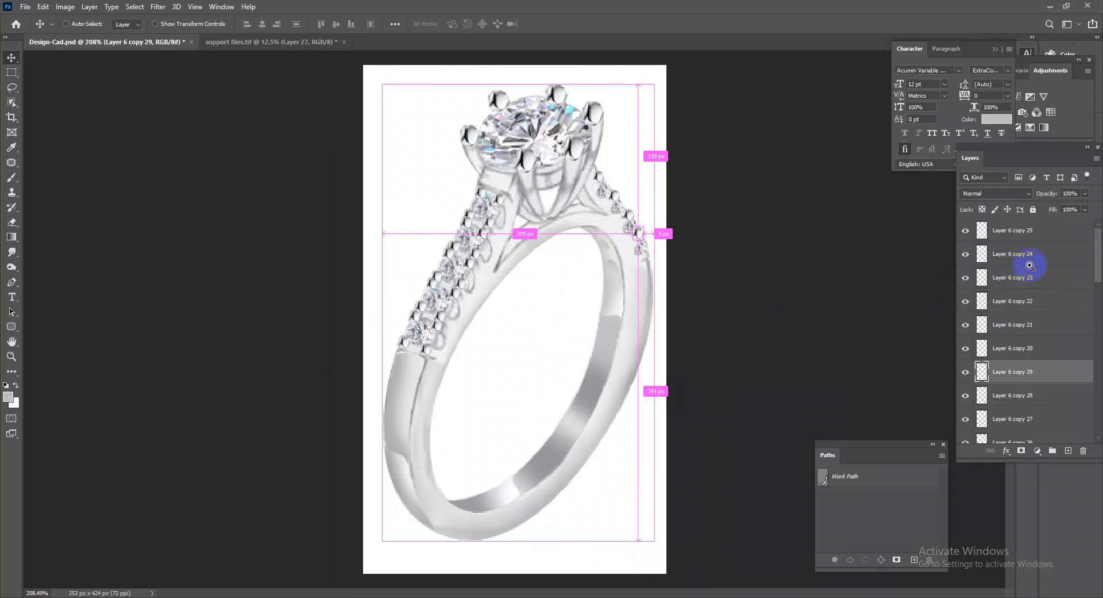
Merge Layer 6 and all its bead copies into a single layer and save the document.
{"action": "left_click", "coordinate": [1040, 240]}
{"action": "scroll", "coordinate": [1063, 341], "scroll_direction": "down", "scroll_amount": 2}
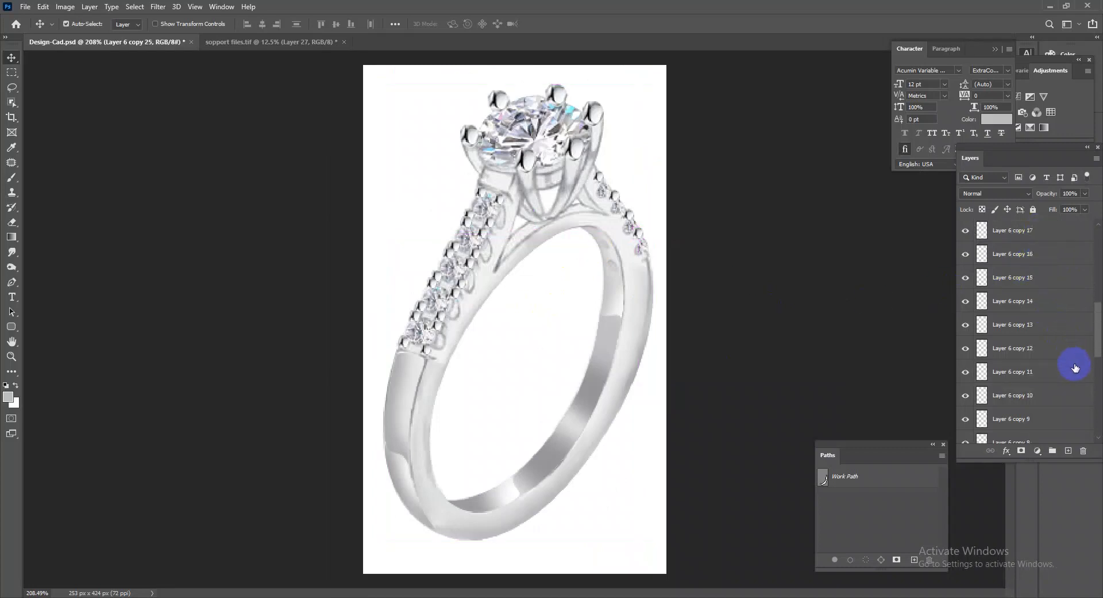
{"action": "scroll", "coordinate": [1072, 392], "scroll_direction": "down", "scroll_amount": 4}
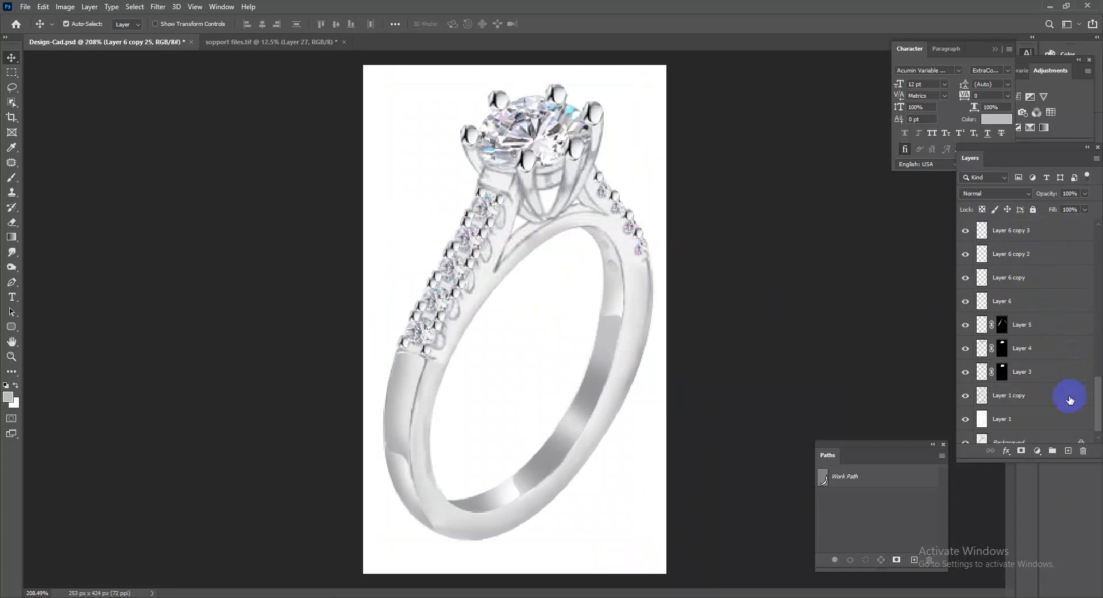
{"action": "left_click", "coordinate": [1049, 309], "text": "shift"}
{"action": "key", "text": "ctrl+e"}
{"action": "left_click_drag", "start_coordinate": [568, 229], "coordinate": [471, 310]}
{"action": "left_click_drag", "start_coordinate": [471, 412], "coordinate": [491, 498]}
{"action": "key", "text": "ctrl+s"}
Make Layer 1 copy, the ring metal, the active layer and load its outline as a selection.
{"action": "left_click_drag", "start_coordinate": [697, 394], "coordinate": [655, 350]}
{"action": "left_click_drag", "start_coordinate": [540, 248], "coordinate": [1055, 290]}
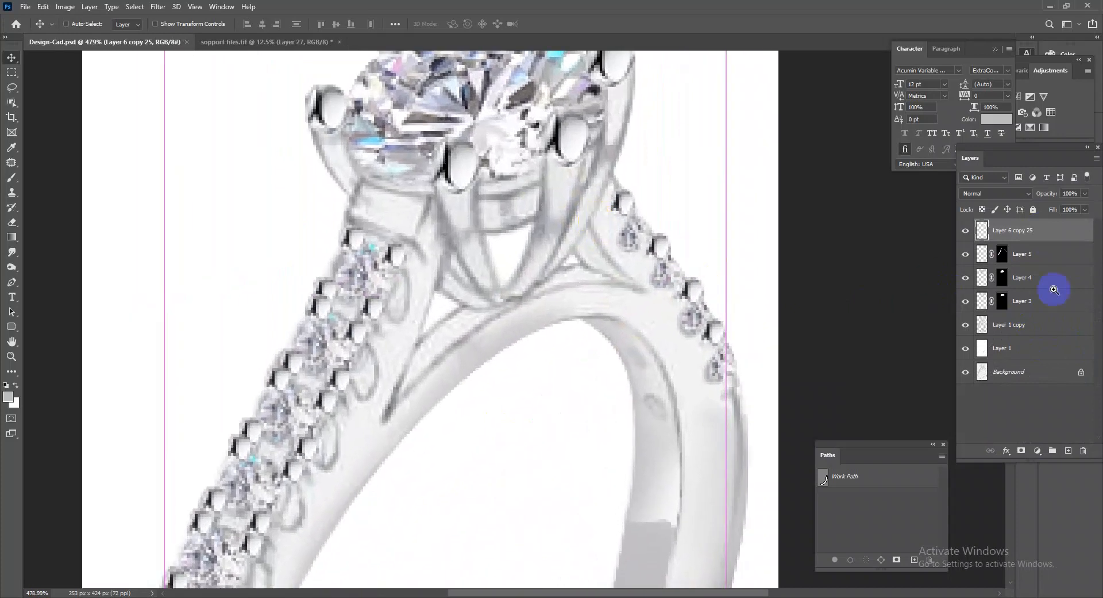
{"action": "left_click", "coordinate": [1019, 330]}
{"action": "left_click", "coordinate": [982, 328], "text": "ctrl"}
{"action": "left_click_drag", "start_coordinate": [753, 404], "coordinate": [526, 381]}
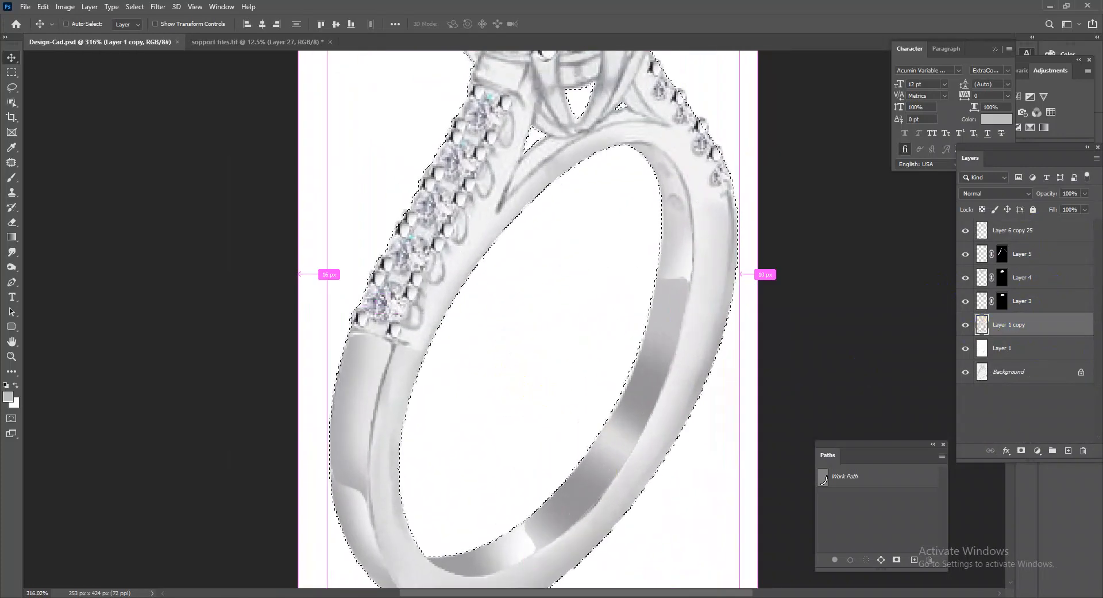
Smooth the metal of the prongs, the upper band and the right shoulder with the Smudge tool at 100% strength.
{"action": "left_click", "coordinate": [11, 177]}
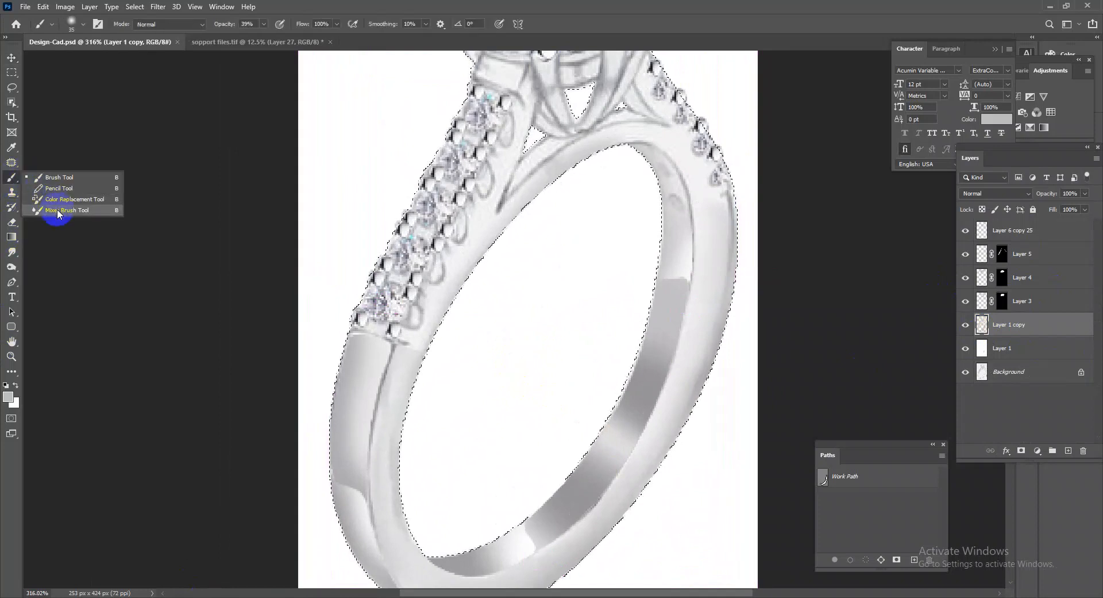
{"action": "left_click", "coordinate": [13, 252]}
{"action": "left_click_drag", "start_coordinate": [581, 198], "coordinate": [655, 369]}
{"action": "left_click", "coordinate": [644, 250], "text": "ctrl"}
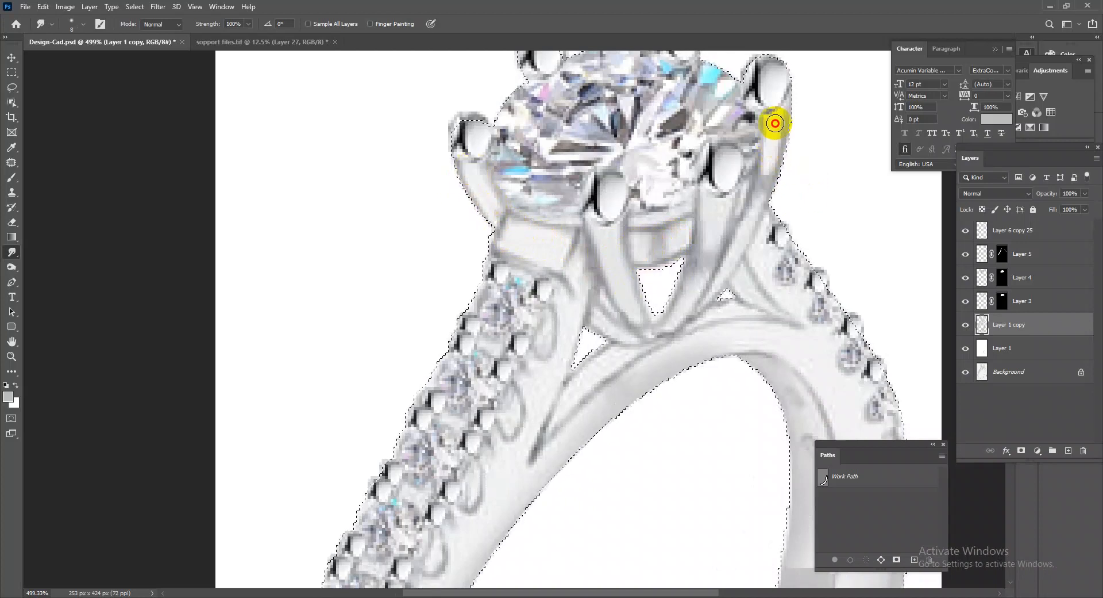
{"action": "left_click_drag", "start_coordinate": [800, 342], "coordinate": [764, 340]}
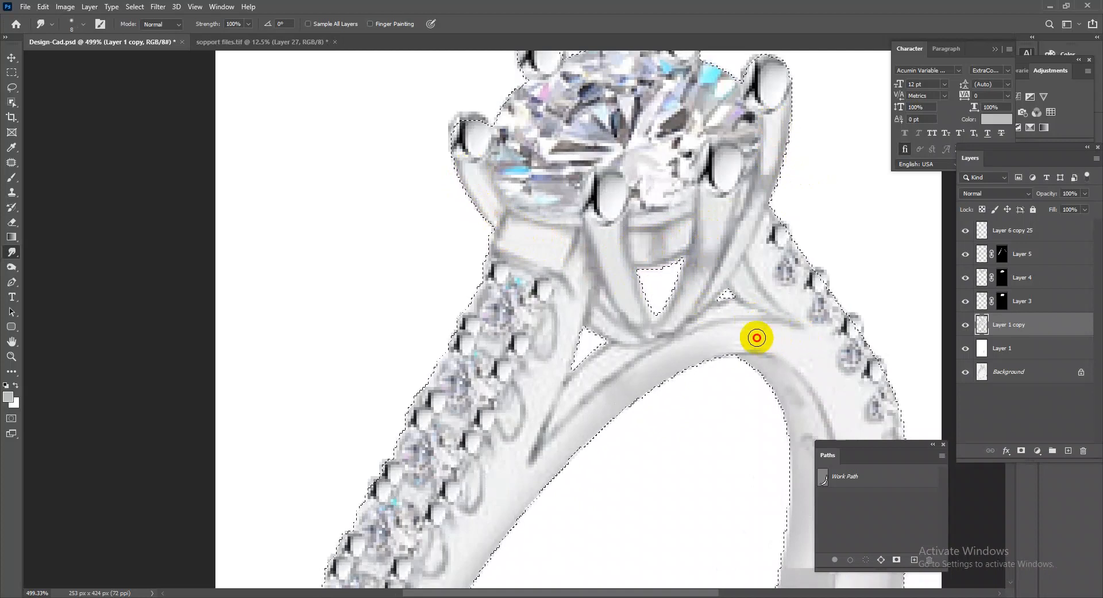
{"action": "left_click_drag", "start_coordinate": [653, 374], "coordinate": [692, 375]}
{"action": "left_click_drag", "start_coordinate": [825, 332], "coordinate": [737, 224]}
{"action": "left_click_drag", "start_coordinate": [519, 406], "coordinate": [562, 431]}
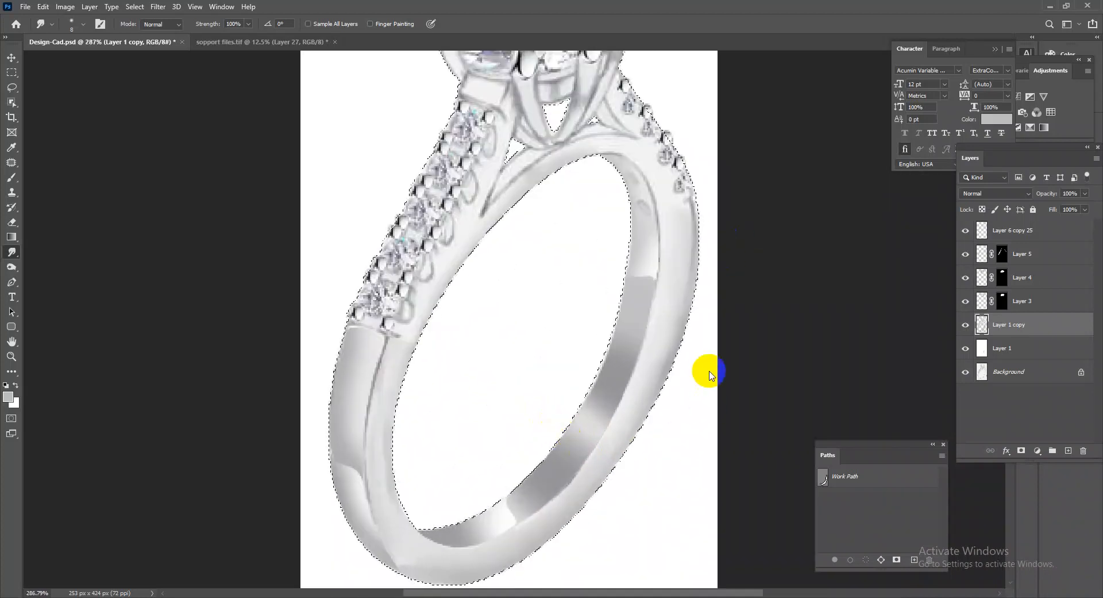
Apply Camera Raw noise reduction of 69 to the ring metal on Layer 1 copy.
{"action": "key", "text": "ctrl+shift+a"}
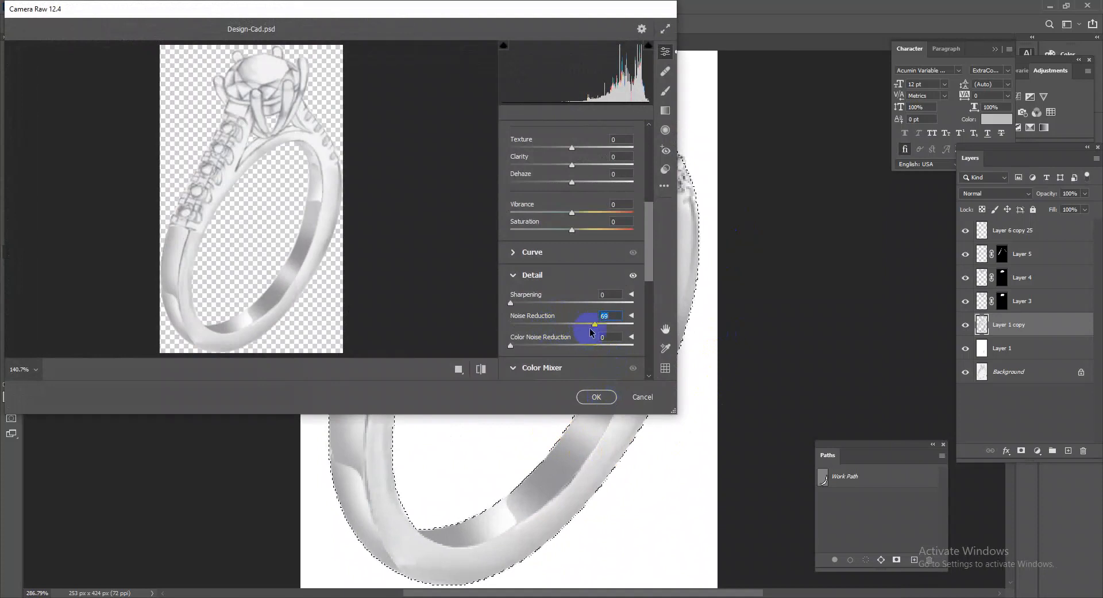
{"action": "left_click", "coordinate": [596, 396]}
{"action": "left_click_drag", "start_coordinate": [715, 397], "coordinate": [651, 353]}
{"action": "left_click_drag", "start_coordinate": [528, 281], "coordinate": [561, 285]}
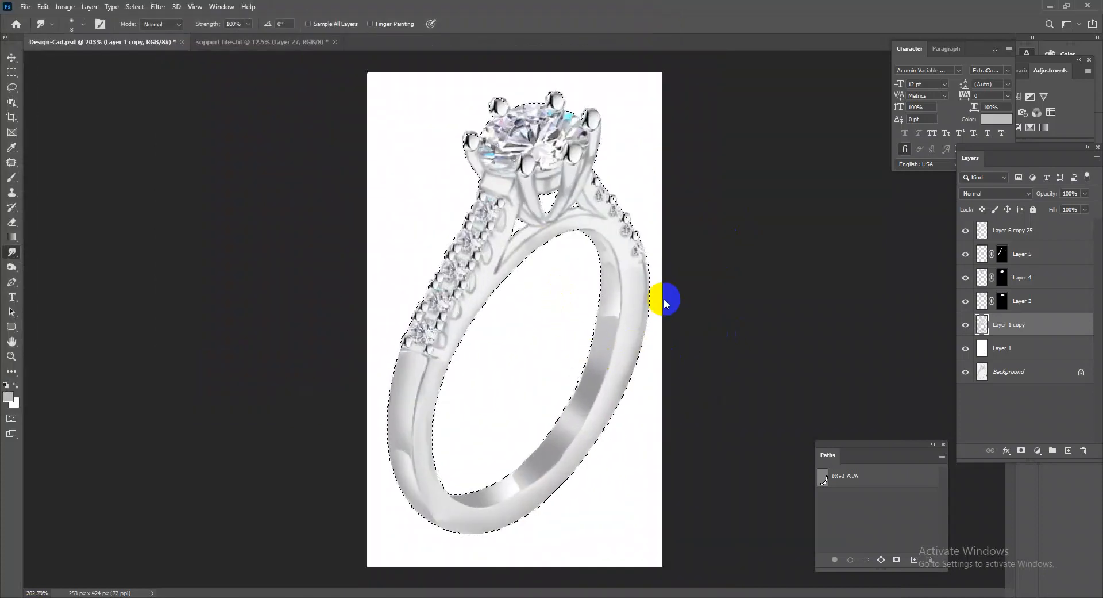
Apply Camera Raw to the ring metal with contrast +10, shadows +7, whites +4, blacks +10 and texture +13.
{"action": "key", "text": "ctrl+shift+a"}
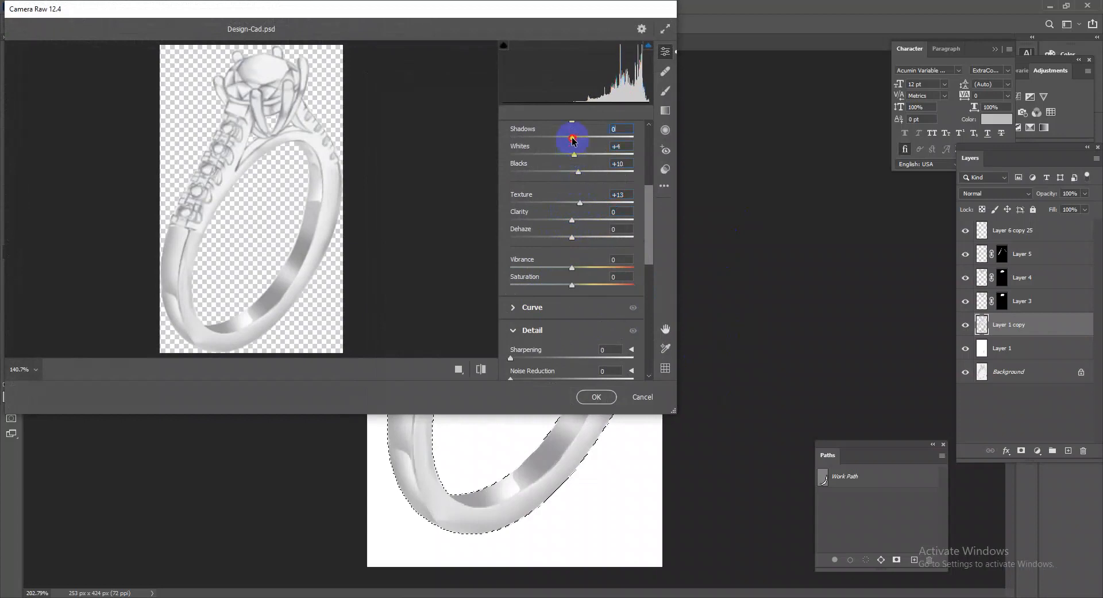
{"action": "scroll", "coordinate": [577, 155], "scroll_direction": "up", "scroll_amount": 2}
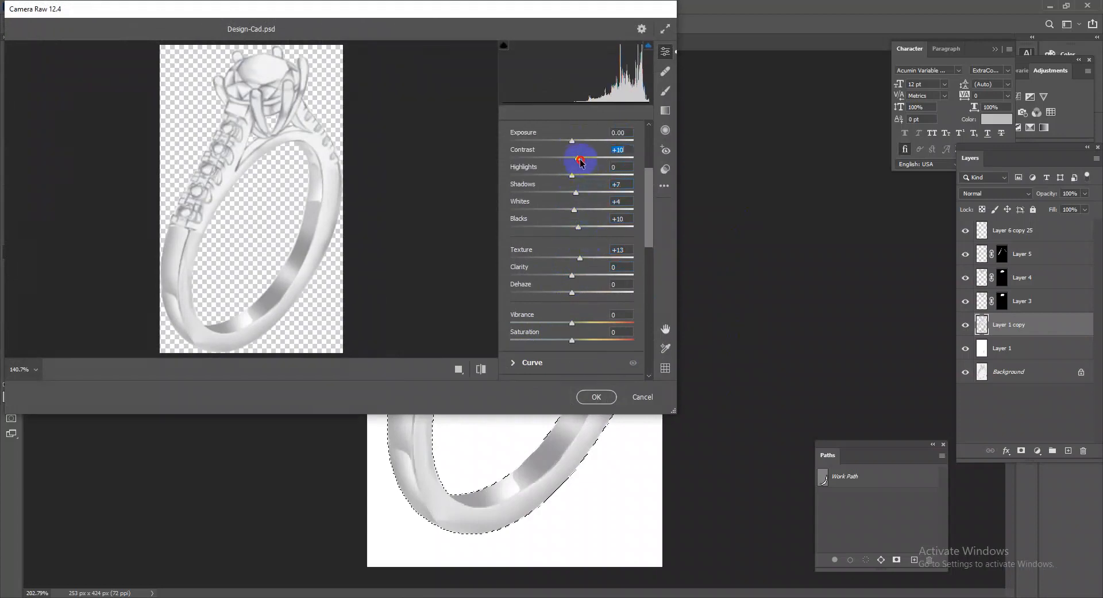
{"action": "left_click", "coordinate": [596, 396]}
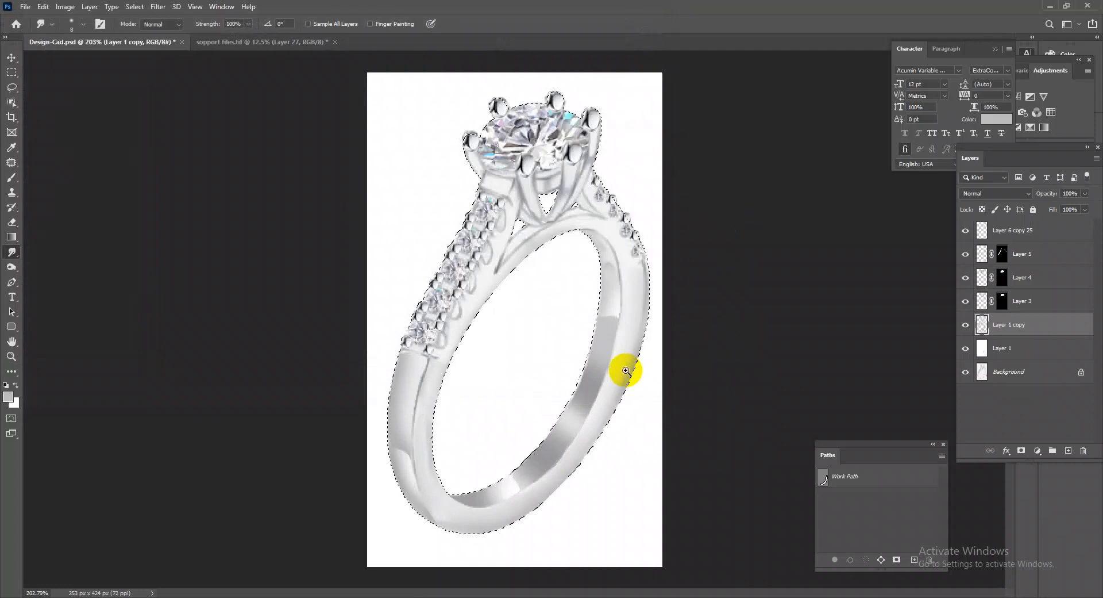
{"action": "scroll", "coordinate": [632, 370], "scroll_direction": "up", "scroll_amount": 3}
{"action": "scroll", "coordinate": [644, 340], "scroll_direction": "down", "scroll_amount": 3}
{"action": "scroll", "coordinate": [579, 399], "scroll_direction": "up", "scroll_amount": 2}
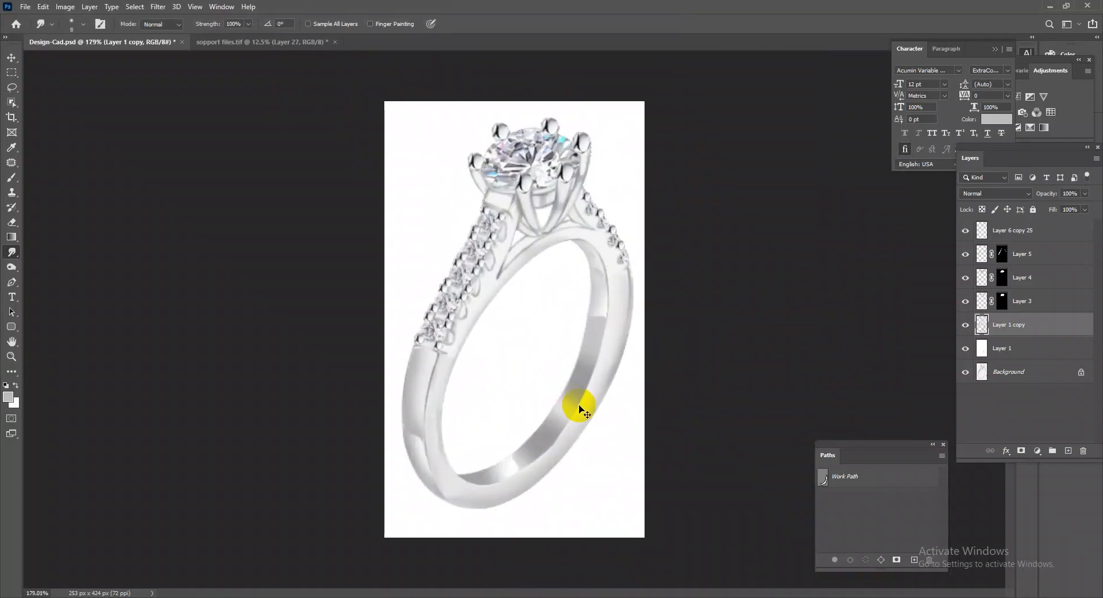
{"action": "scroll", "coordinate": [583, 404], "scroll_direction": "up", "scroll_amount": 3}
{"action": "scroll", "coordinate": [598, 428], "scroll_direction": "down", "scroll_amount": 4}
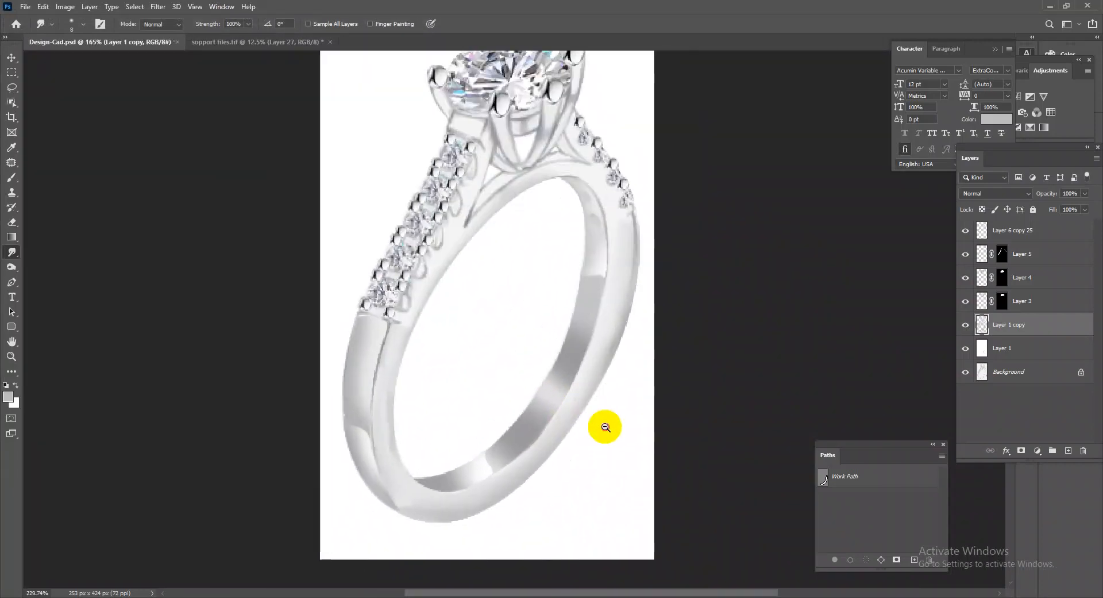
{"action": "scroll", "coordinate": [576, 422], "scroll_direction": "up", "scroll_amount": 1}
{"action": "left_click", "coordinate": [284, 45]}
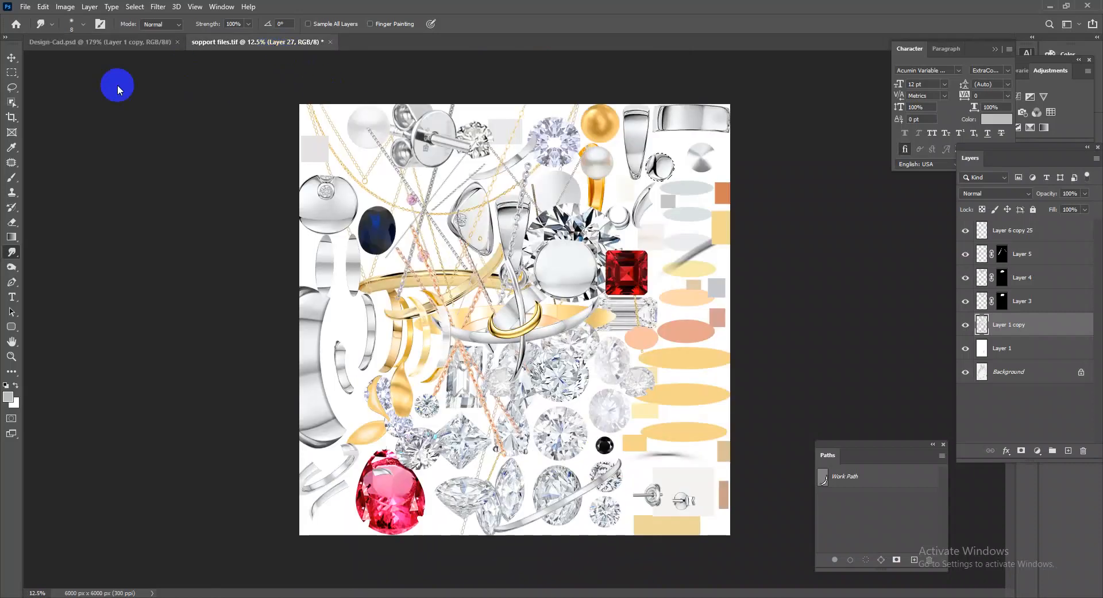
{"action": "left_click", "coordinate": [7, 55]}
{"action": "left_click", "coordinate": [69, 88]}
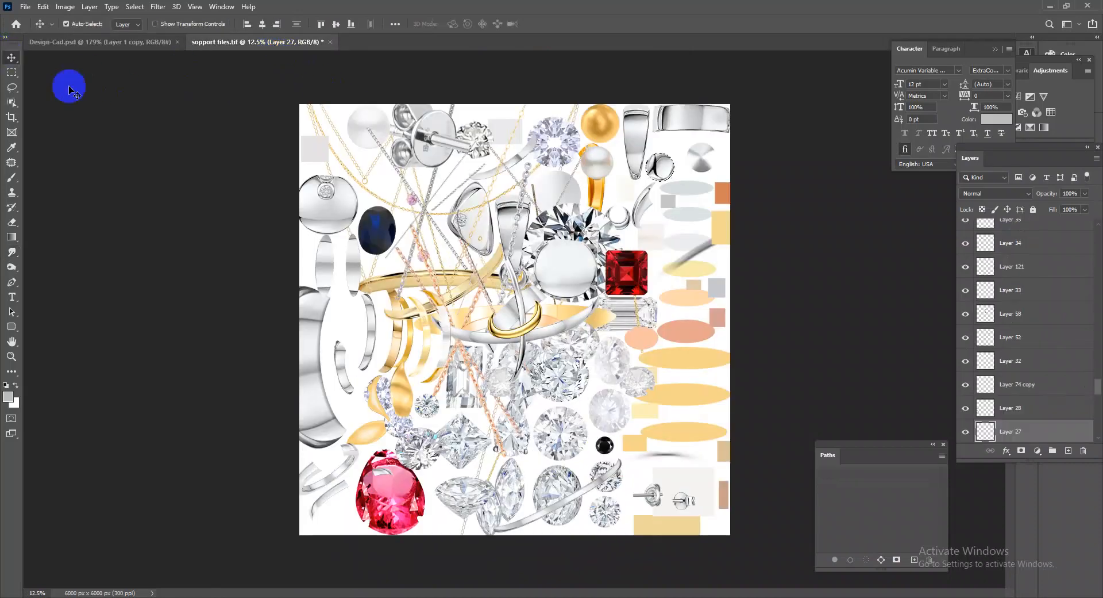
{"action": "left_click", "coordinate": [402, 359]}
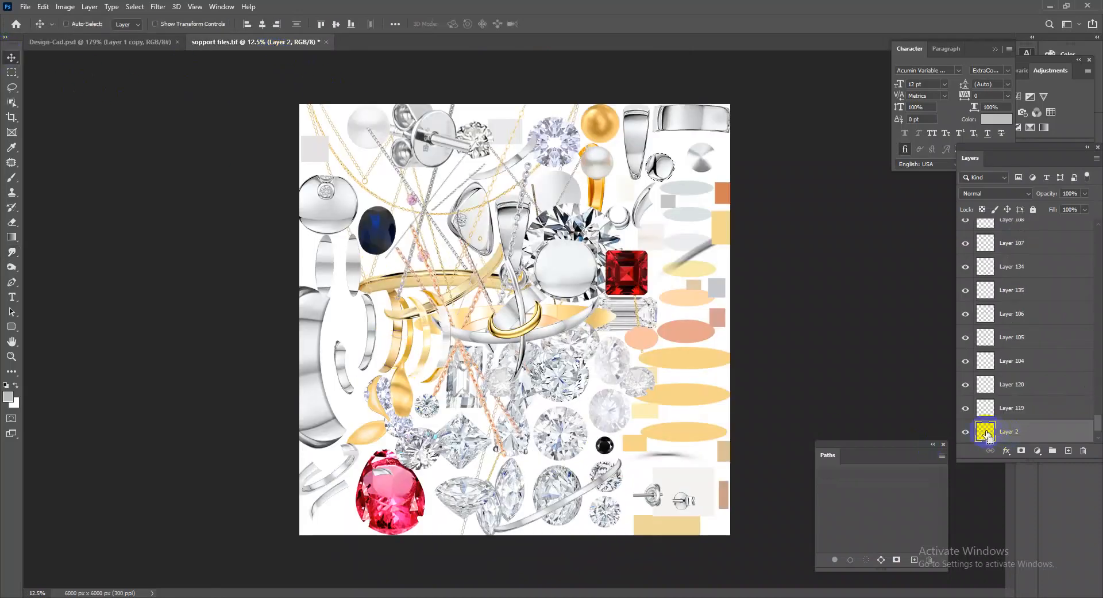
{"action": "left_click_drag", "start_coordinate": [575, 118], "coordinate": [583, 126]}
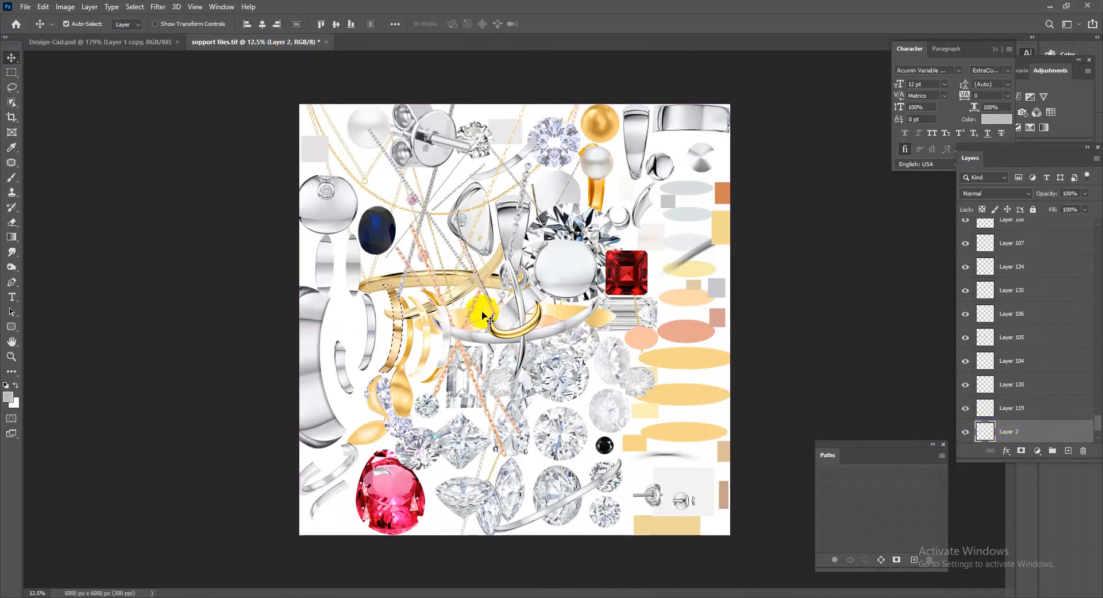
{"action": "left_click", "coordinate": [471, 290], "text": "ctrl"}
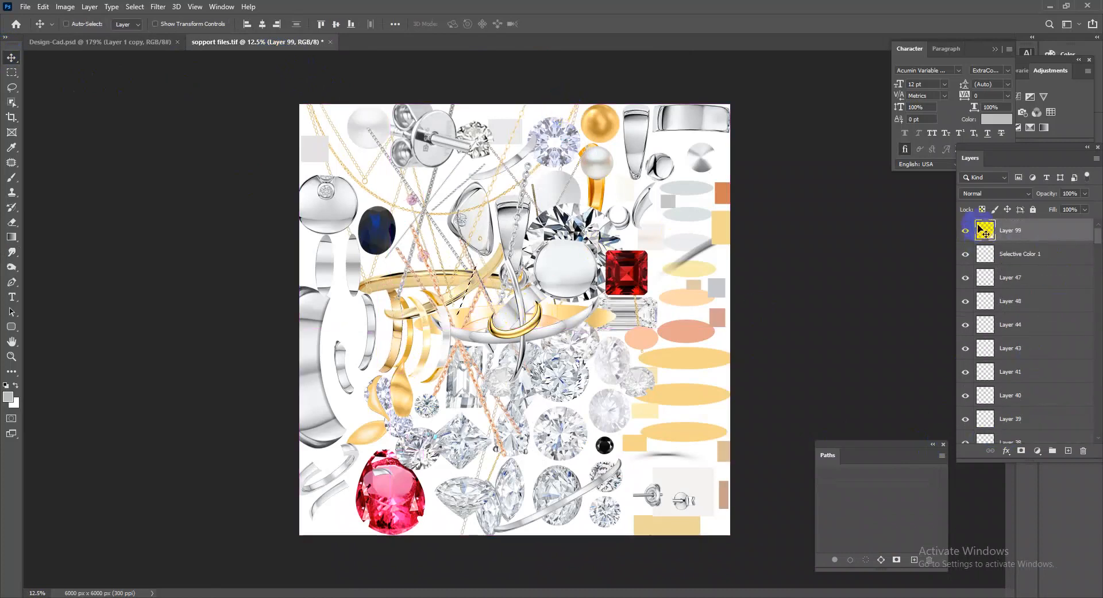
{"action": "left_click", "coordinate": [140, 43]}
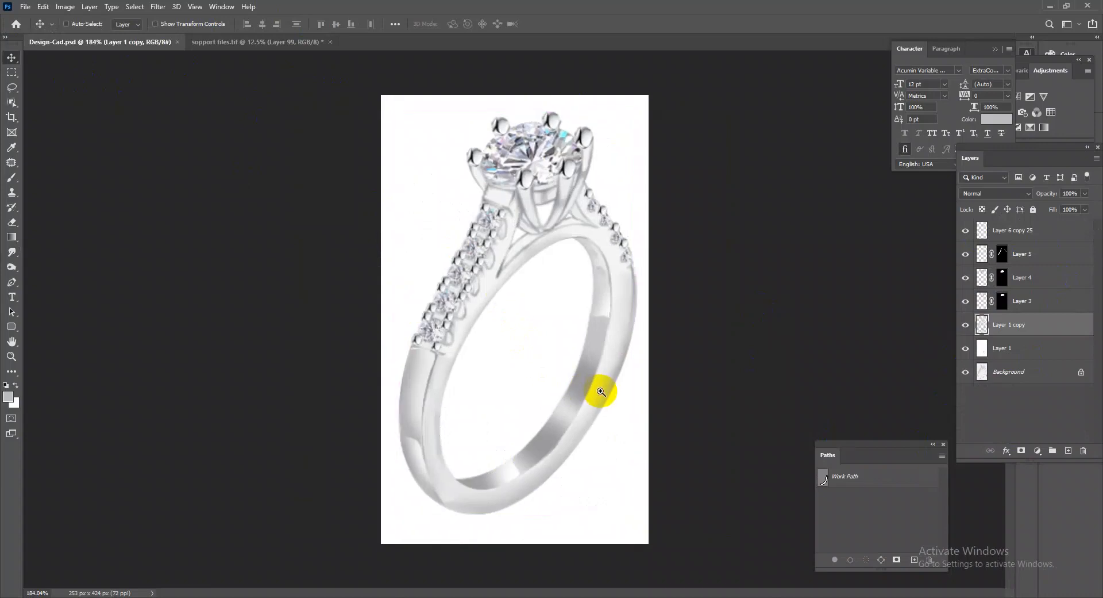
{"action": "left_click_drag", "start_coordinate": [600, 392], "coordinate": [616, 402]}
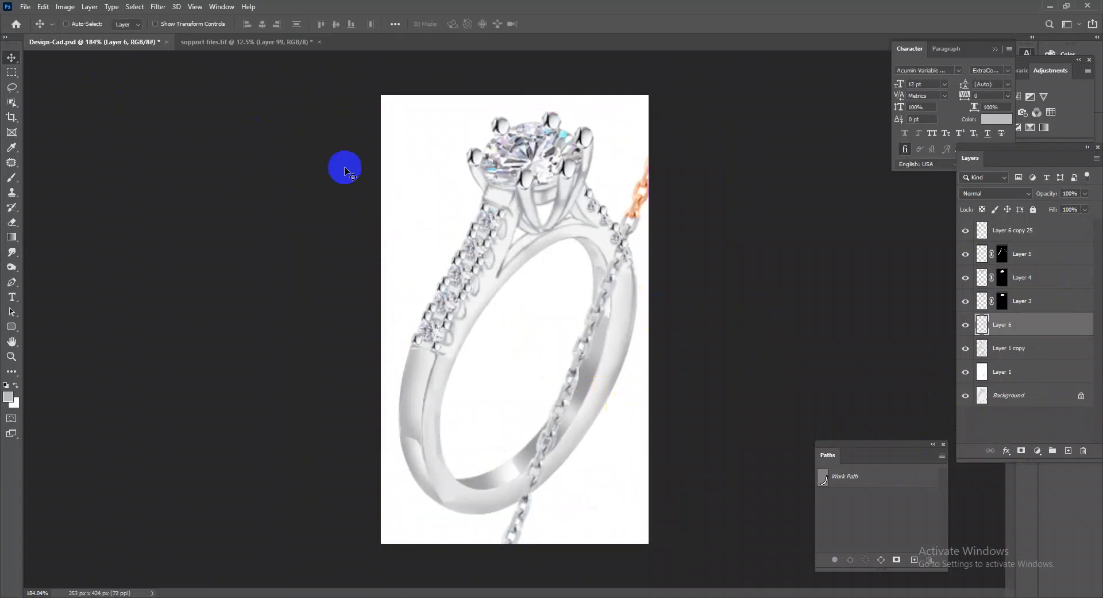
{"action": "key", "text": "ctrl+z"}
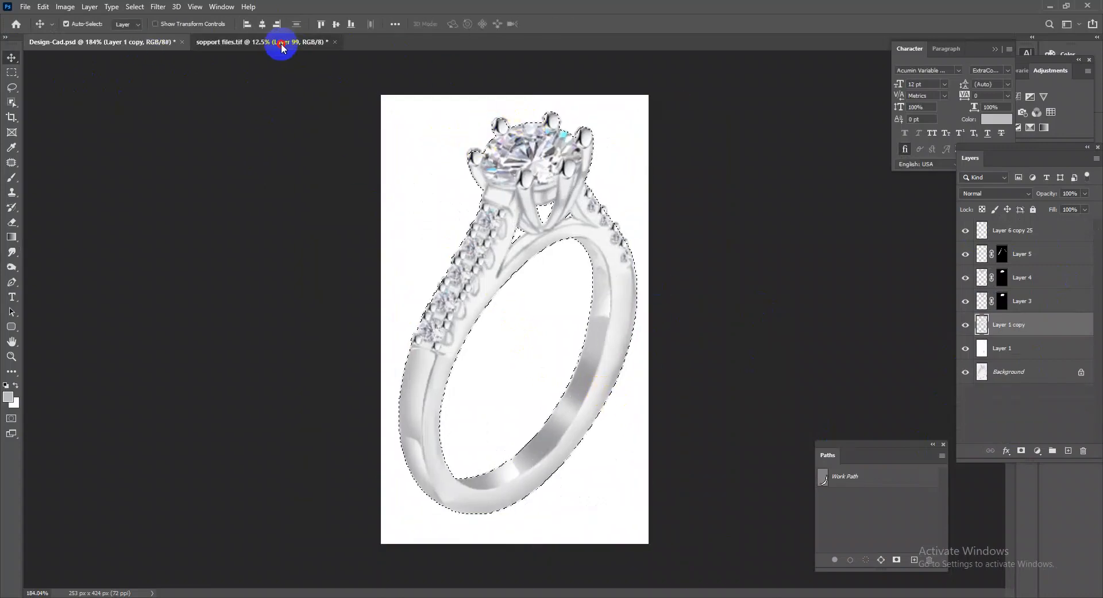
Copy the gold band artwork on Layer 106 of the support file into the ring document as the topmost layer.
{"action": "left_click", "coordinate": [281, 43]}
{"action": "left_click", "coordinate": [458, 289]}
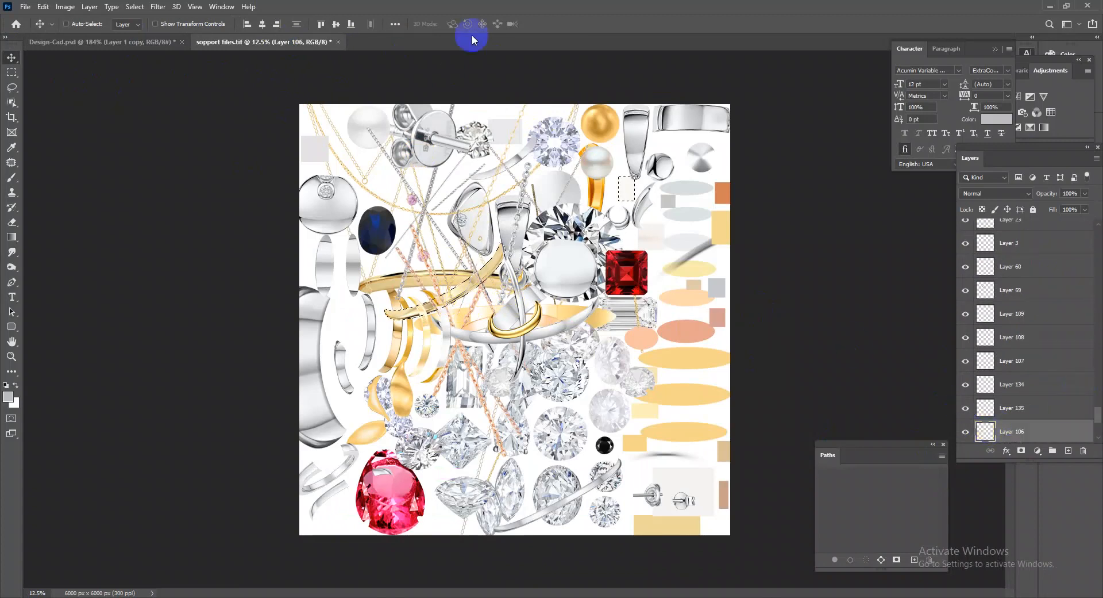
{"action": "left_click", "coordinate": [115, 43]}
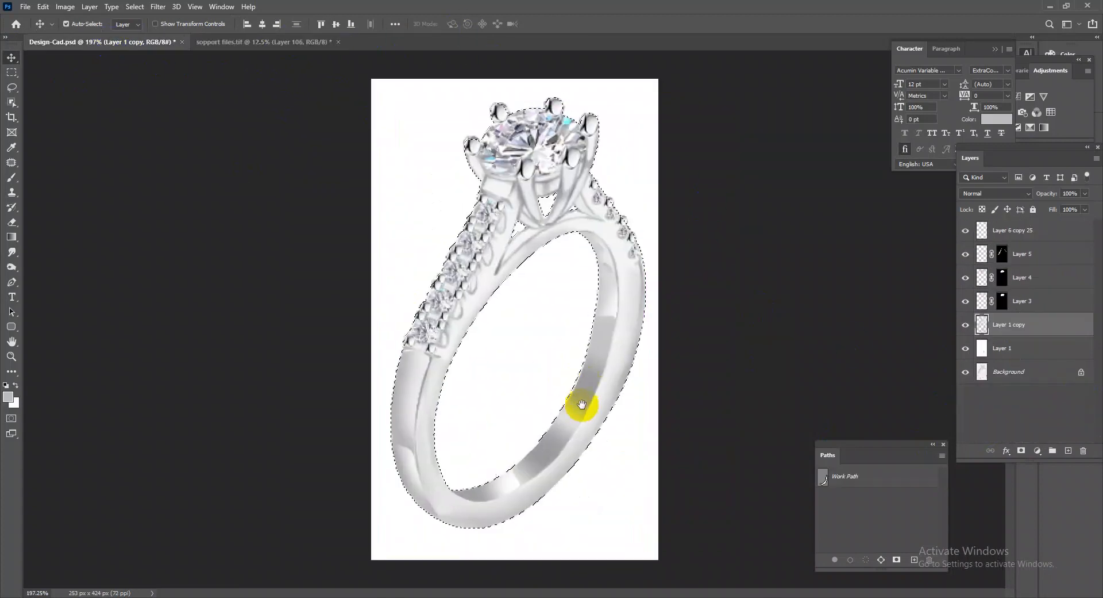
{"action": "left_click_drag", "start_coordinate": [661, 294], "coordinate": [662, 295]}
{"action": "left_click_drag", "start_coordinate": [1035, 316], "coordinate": [1026, 246]}
Scale the pasted gold artwork down to the ring's size and move it into the canvas area.
{"action": "key", "text": "ctrl+t"}
{"action": "key", "text": "ctrl+0"}
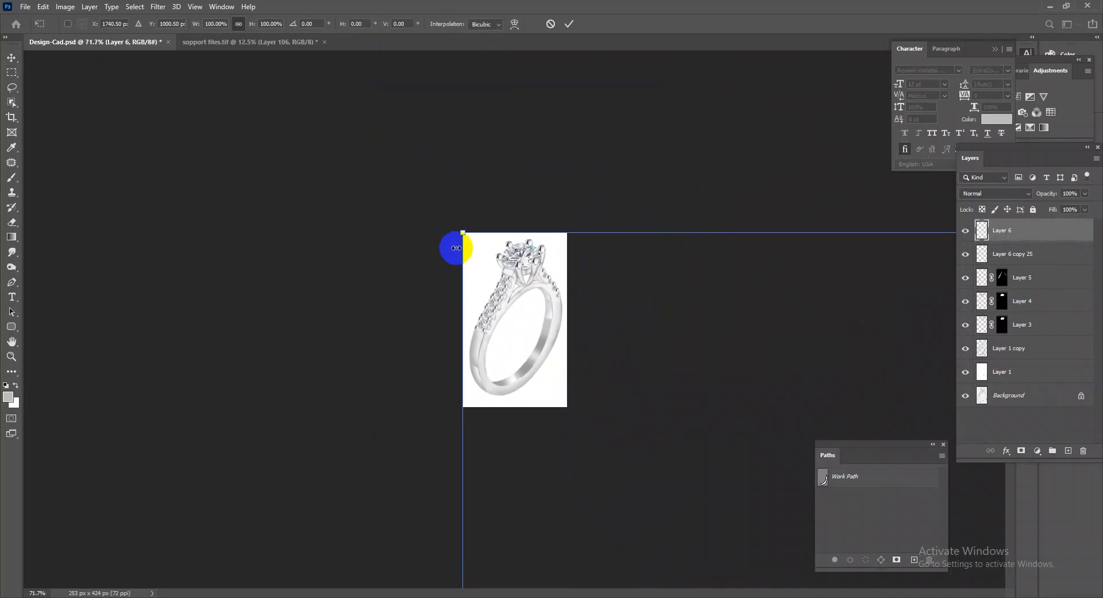
{"action": "left_click_drag", "start_coordinate": [462, 233], "coordinate": [286, 109]}
{"action": "key", "text": "ctrl+0"}
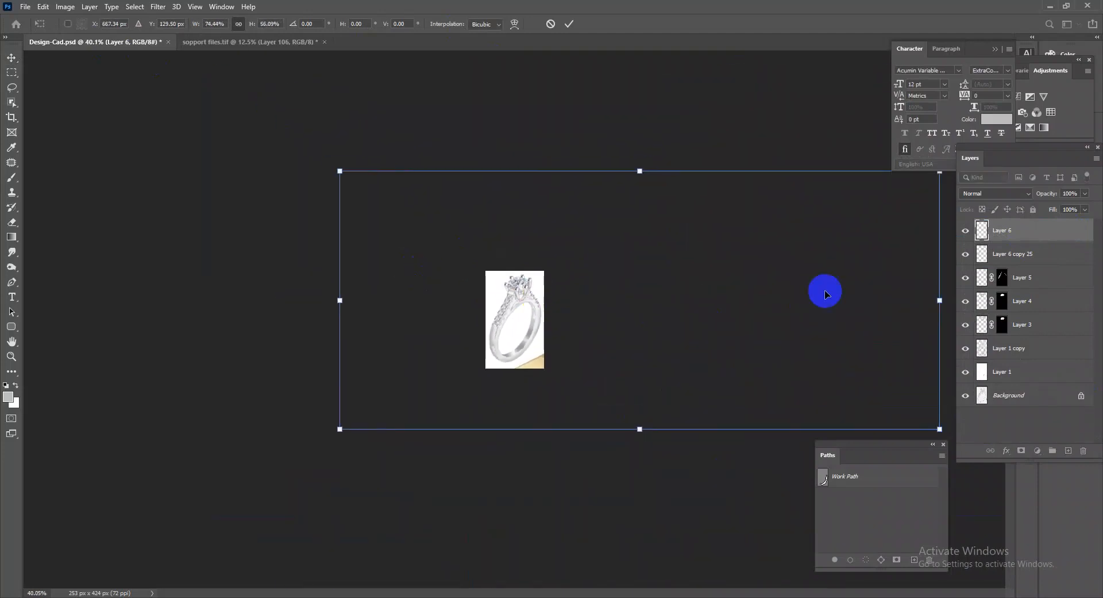
{"action": "left_click_drag", "start_coordinate": [339, 171], "coordinate": [586, 272]}
{"action": "left_click_drag", "start_coordinate": [668, 301], "coordinate": [565, 330]}
{"action": "left_click_drag", "start_coordinate": [552, 351], "coordinate": [601, 372]}
{"action": "left_click_drag", "start_coordinate": [669, 358], "coordinate": [537, 254]}
{"action": "key", "text": "Return"}
Delete the stray pale patch near the centre stone from the pasted layer and transform the remaining gold artwork.
{"action": "left_click", "coordinate": [11, 73]}
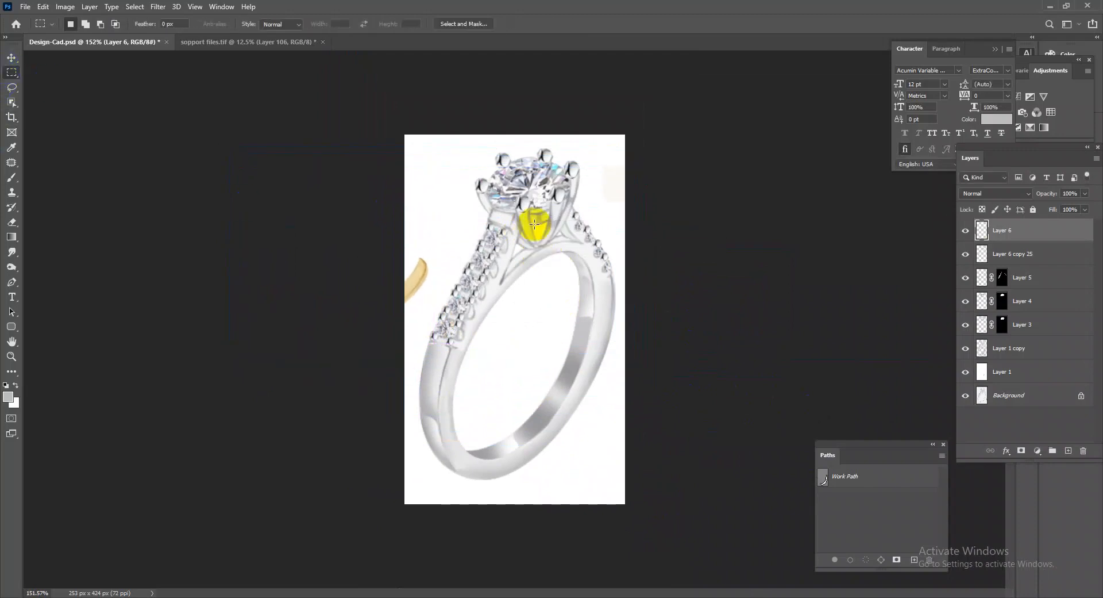
{"action": "left_click_drag", "start_coordinate": [546, 121], "coordinate": [735, 306]}
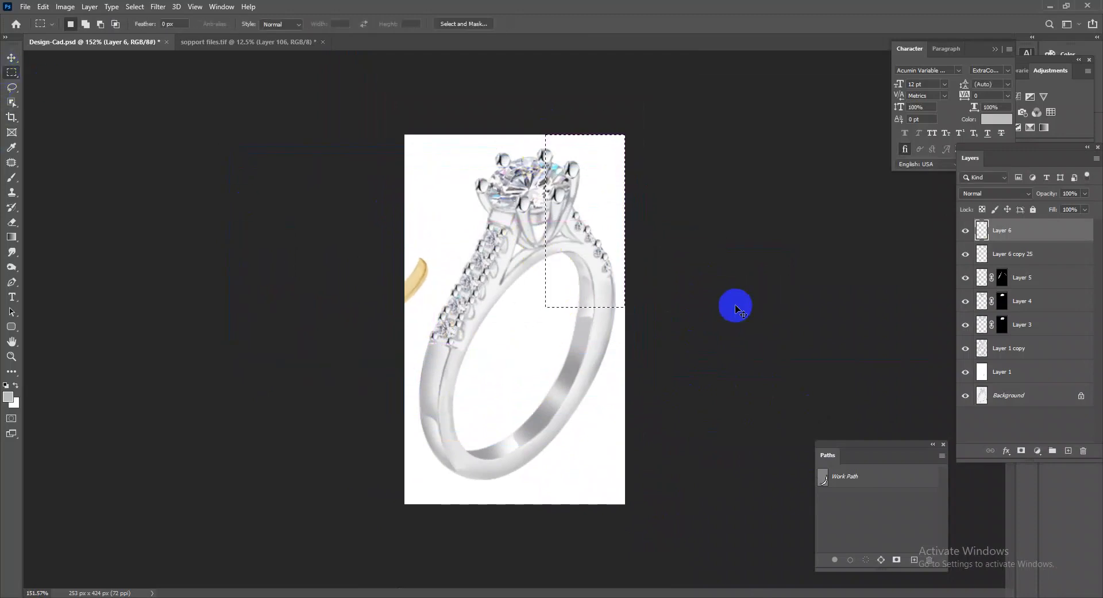
{"action": "key", "text": "ctrl+t"}
{"action": "left_click_drag", "start_coordinate": [524, 330], "coordinate": [670, 424]}
{"action": "left_click_drag", "start_coordinate": [891, 389], "coordinate": [868, 315]}
{"action": "key", "text": "Return"}
Transform the gold artwork again and clear the area around the ring head of leftover pieces on its layer.
{"action": "key", "text": "ctrl+t"}
{"action": "left_click_drag", "start_coordinate": [619, 414], "coordinate": [595, 396]}
{"action": "left_click_drag", "start_coordinate": [754, 423], "coordinate": [803, 475]}
{"action": "left_click_drag", "start_coordinate": [735, 456], "coordinate": [544, 499]}
{"action": "key", "text": "Return"}
{"action": "key", "text": "m"}
{"action": "left_click_drag", "start_coordinate": [537, 132], "coordinate": [665, 280]}
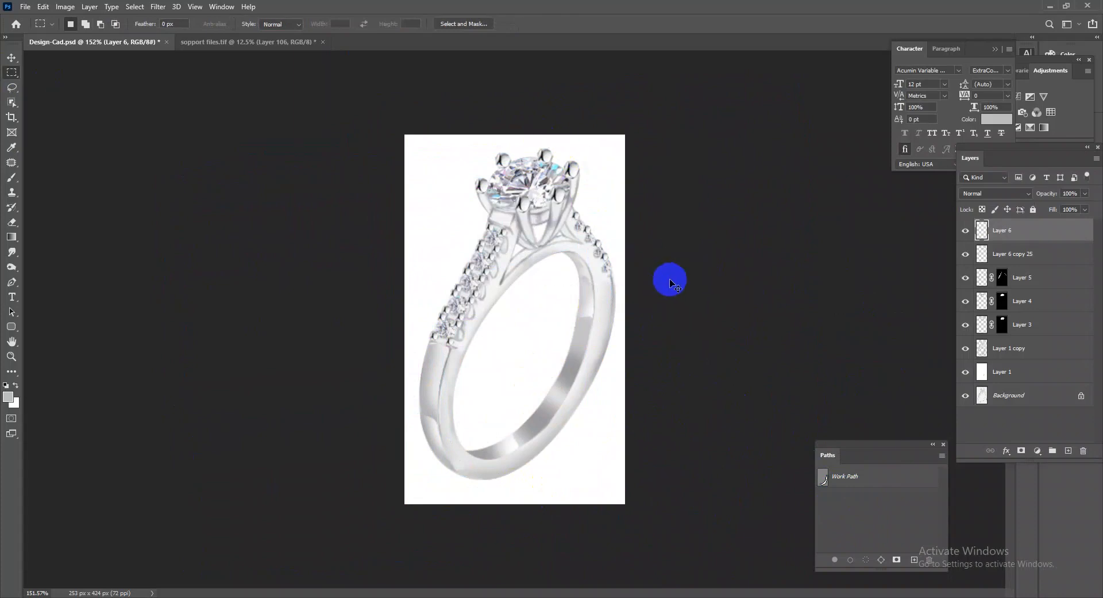
{"action": "key", "text": "ctrl+d"}
Place the gold band piece along the lower right side of the ring, from the right shoulder to the base.
{"action": "key", "text": "ctrl+t"}
{"action": "left_click_drag", "start_coordinate": [298, 448], "coordinate": [529, 359]}
{"action": "key", "text": "Return"}
{"action": "key", "text": "ctrl+t"}
{"action": "left_click_drag", "start_coordinate": [604, 376], "coordinate": [608, 339]}
{"action": "left_click_drag", "start_coordinate": [679, 278], "coordinate": [678, 257]}
{"action": "key", "text": "Return"}
{"action": "key", "text": "ctrl+0"}
Warp the gold piece so it follows the ring's inner surface from the top of the opening to its lower end.
{"action": "key", "text": "ctrl+t"}
{"action": "right_click", "coordinate": [623, 332]}
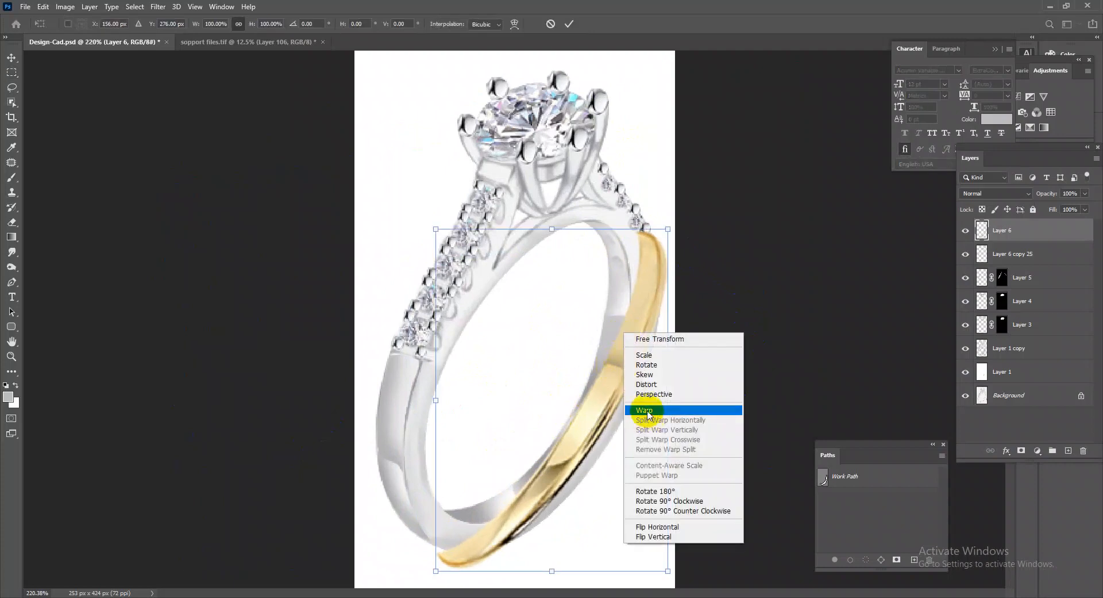
{"action": "left_click", "coordinate": [646, 410]}
{"action": "left_click_drag", "start_coordinate": [668, 228], "coordinate": [627, 221]}
{"action": "left_click_drag", "start_coordinate": [608, 255], "coordinate": [595, 253]}
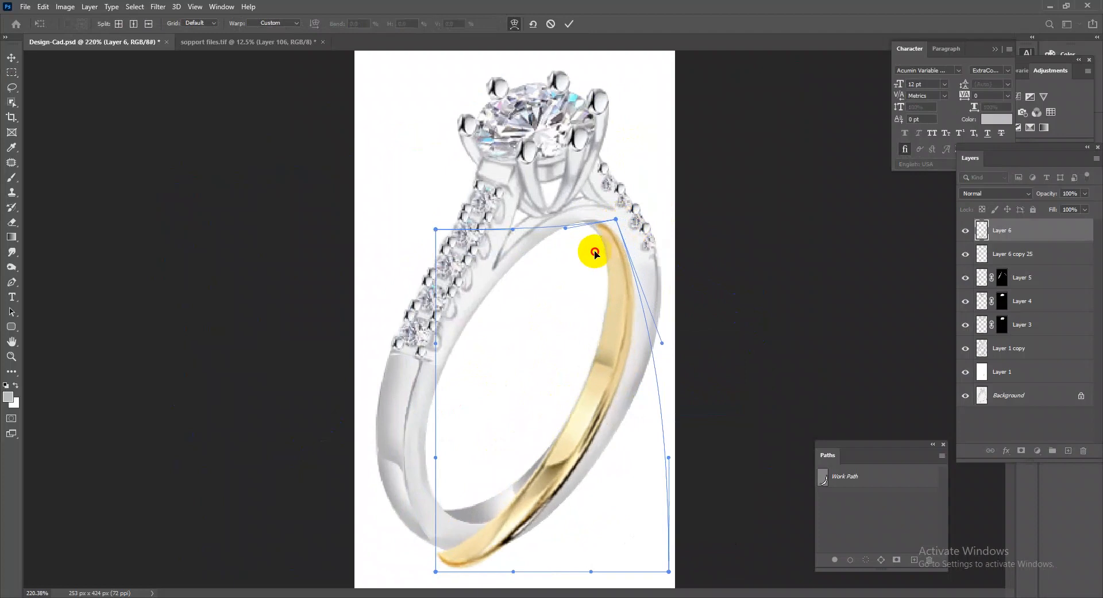
{"action": "left_click_drag", "start_coordinate": [459, 546], "coordinate": [466, 505]}
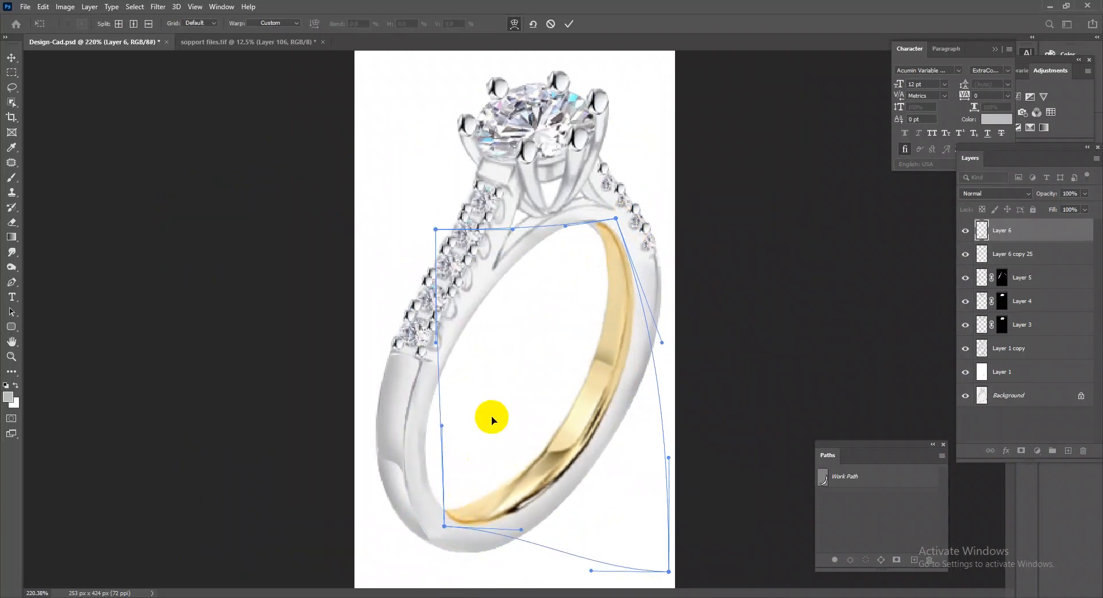
{"action": "key", "text": "Return"}
Warp the gold piece again so its upper end fits the top of the ring opening.
{"action": "scroll", "coordinate": [562, 443], "scroll_direction": "down", "scroll_amount": 2}
{"action": "scroll", "coordinate": [606, 396], "scroll_direction": "up", "scroll_amount": 3}
{"action": "key", "text": "ctrl+t"}
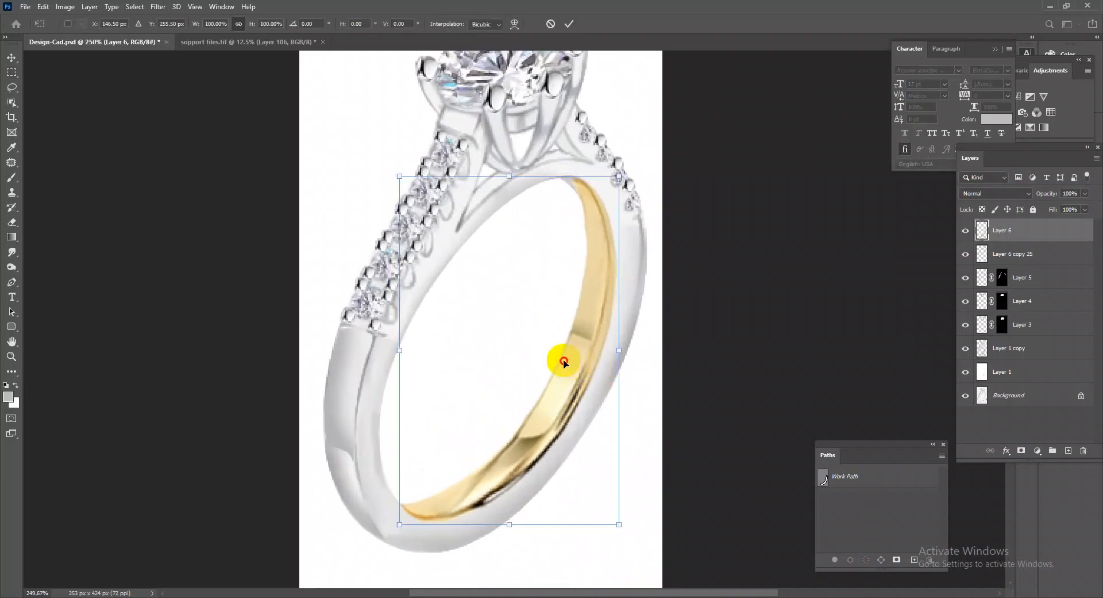
{"action": "left_click", "coordinate": [563, 362]}
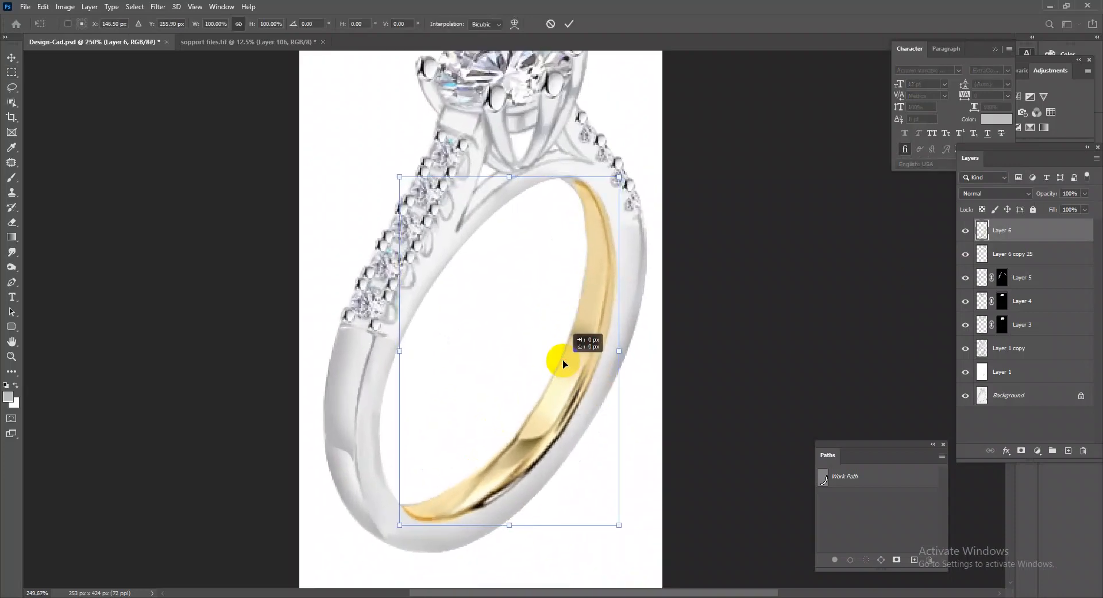
{"action": "key", "text": "Return"}
{"action": "key", "text": "ctrl+t"}
{"action": "right_click", "coordinate": [562, 349]}
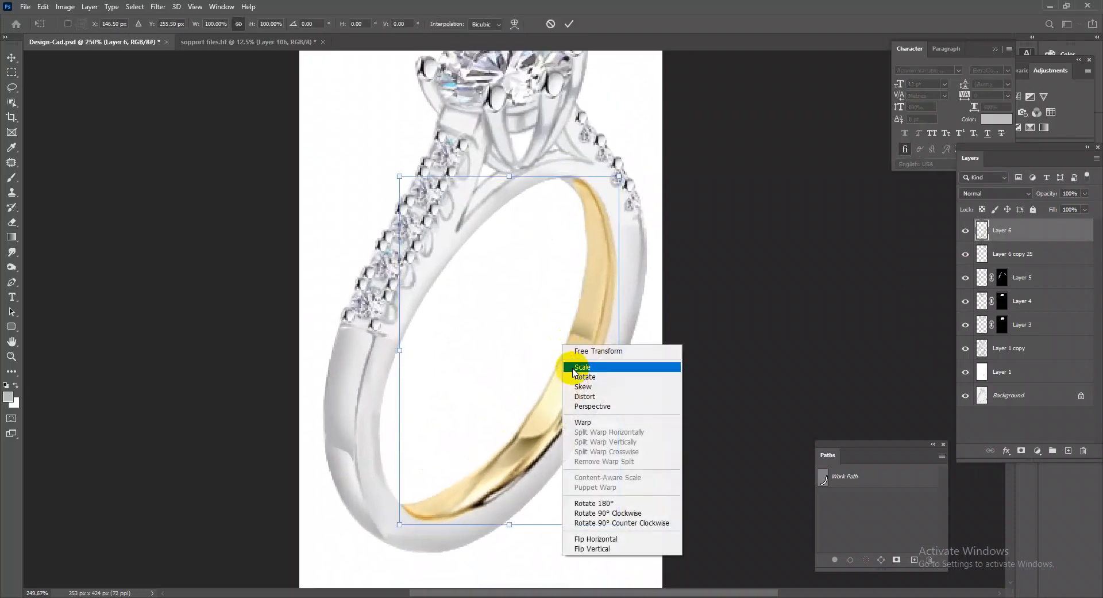
{"action": "left_click", "coordinate": [597, 426]}
{"action": "left_click_drag", "start_coordinate": [535, 307], "coordinate": [543, 312]}
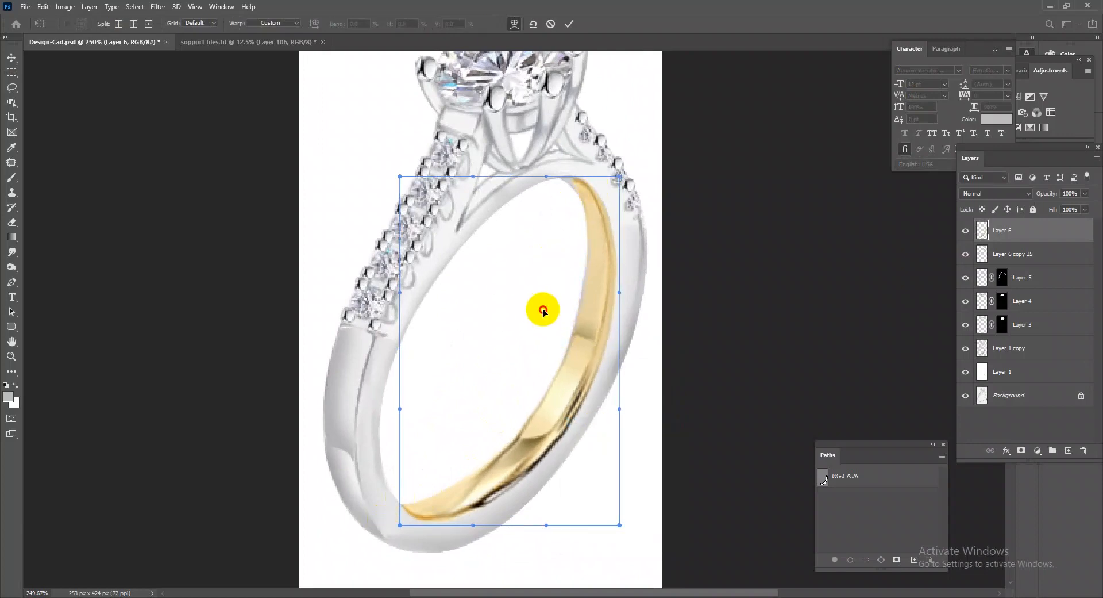
{"action": "left_click_drag", "start_coordinate": [615, 177], "coordinate": [619, 174]}
{"action": "left_click_drag", "start_coordinate": [546, 179], "coordinate": [544, 190]}
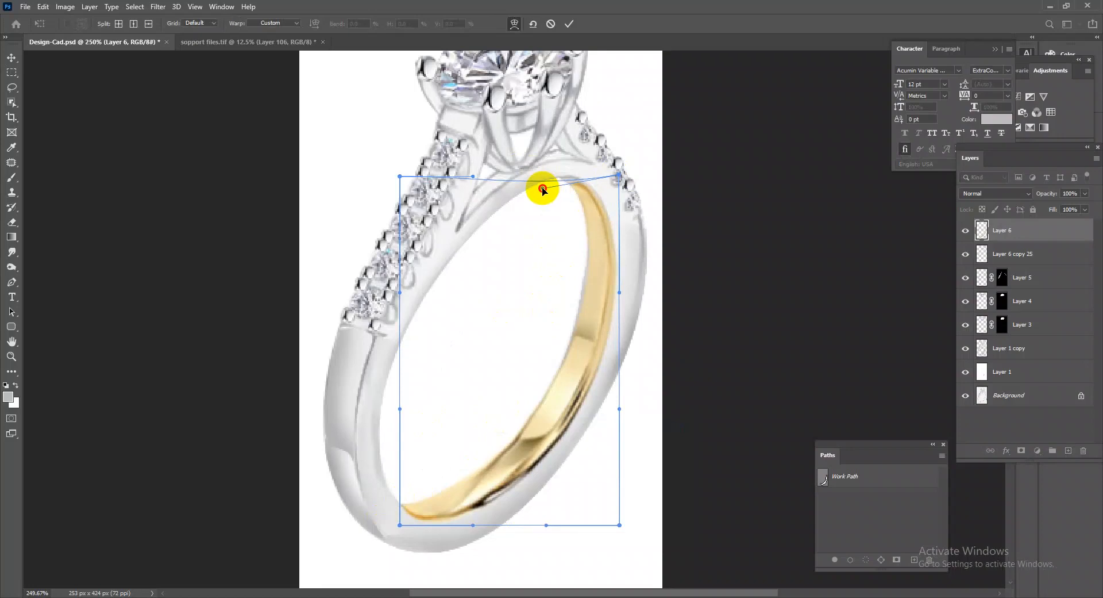
{"action": "key", "text": "Return"}
Move the gold piece's layer below Layer 3 and merge it down into Layer 1 copy.
{"action": "left_click_drag", "start_coordinate": [582, 445], "coordinate": [994, 346]}
{"action": "left_click_drag", "start_coordinate": [1018, 240], "coordinate": [1045, 343]}
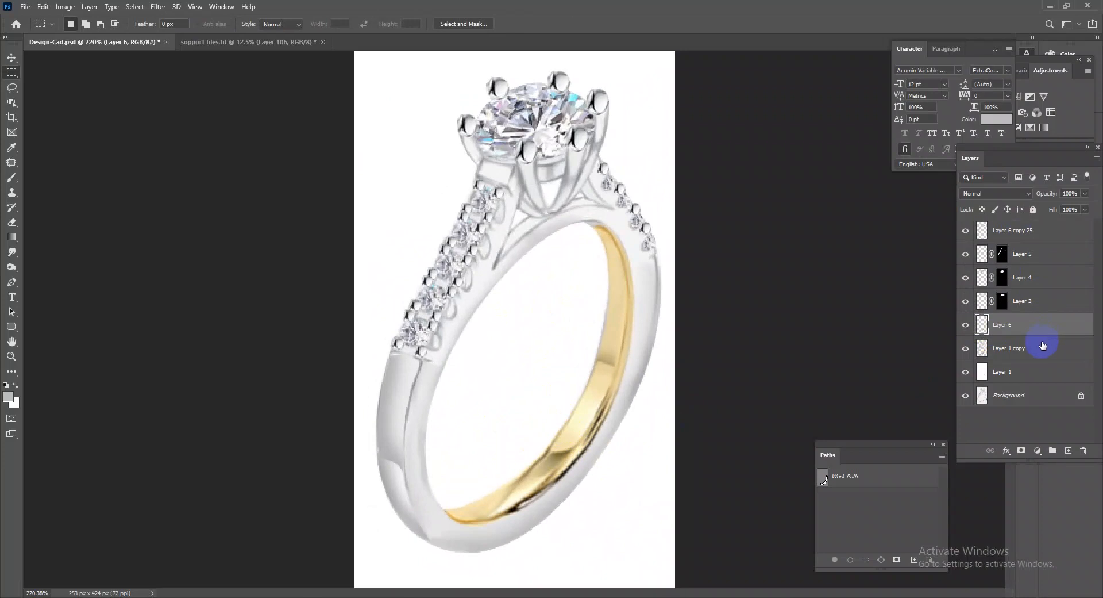
{"action": "key", "text": "ctrl+e"}
Load the ring's outline as a selection, add a new layer above Layer 1 copy and sample a pale silver grey from sopport files.tif.
{"action": "left_click", "coordinate": [983, 325], "text": "ctrl"}
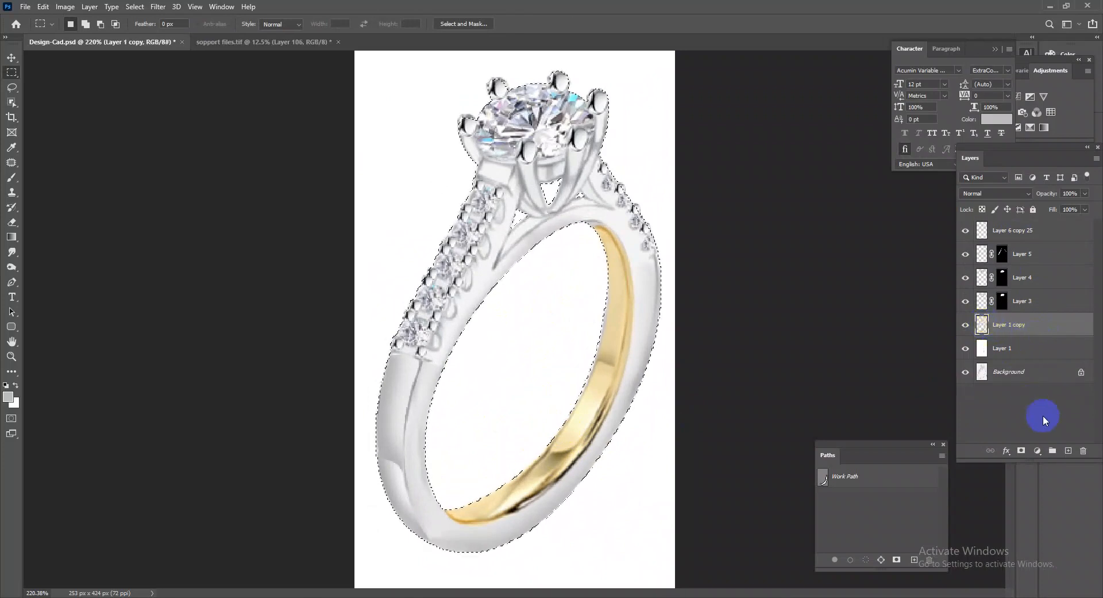
{"action": "left_click", "coordinate": [1068, 450]}
{"action": "left_click", "coordinate": [251, 42]}
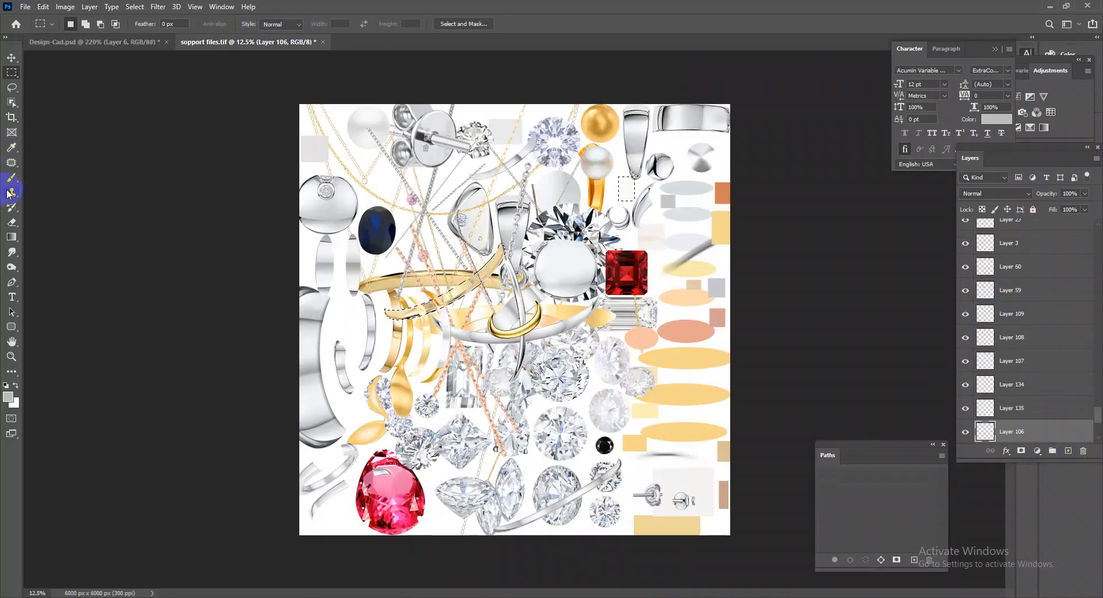
{"action": "left_click", "coordinate": [11, 180]}
{"action": "left_click", "coordinate": [683, 253], "text": "alt"}
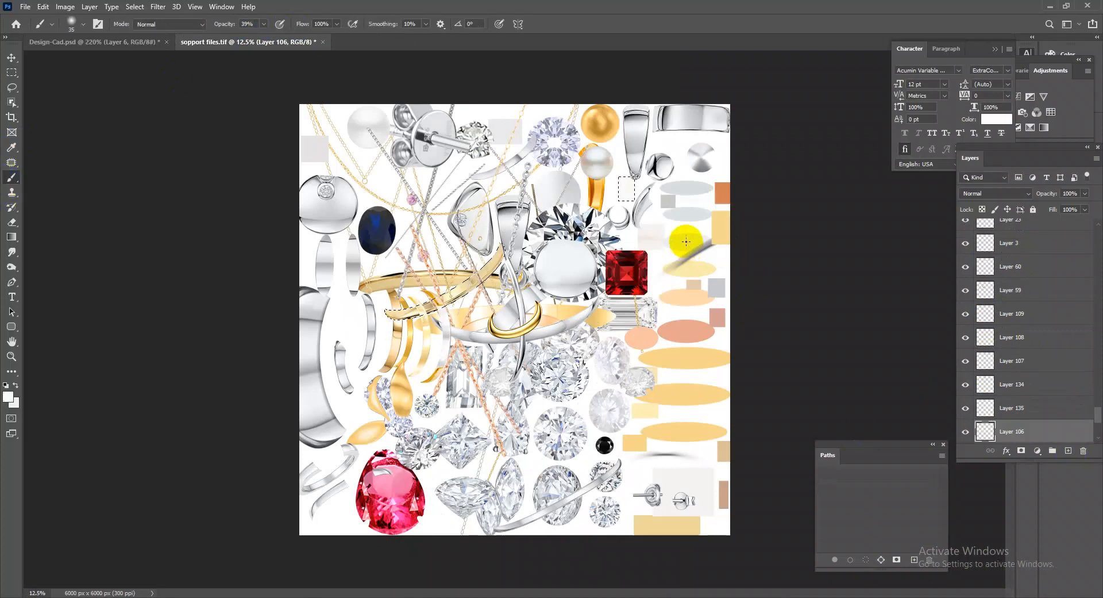
{"action": "left_click", "coordinate": [155, 41]}
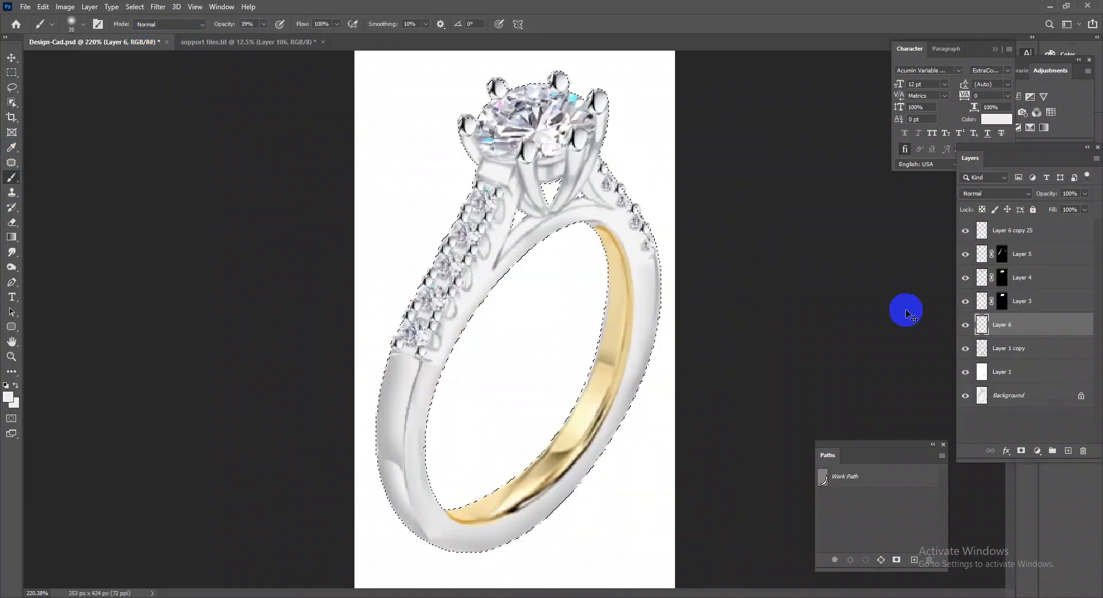
Blend the pale silver fill over the ring to neutralise the gold, merge it into Layer 1 copy and deselect.
{"action": "left_click", "coordinate": [1015, 191]}
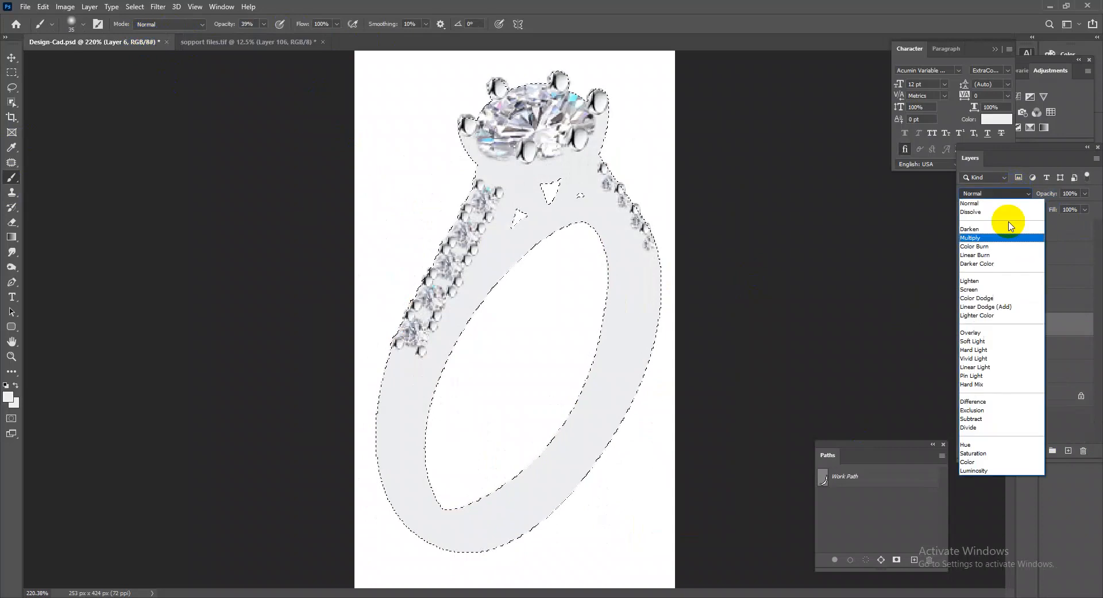
{"action": "left_click", "coordinate": [975, 451]}
{"action": "left_click_drag", "start_coordinate": [715, 348], "coordinate": [530, 378]}
{"action": "key", "text": "ctrl+e"}
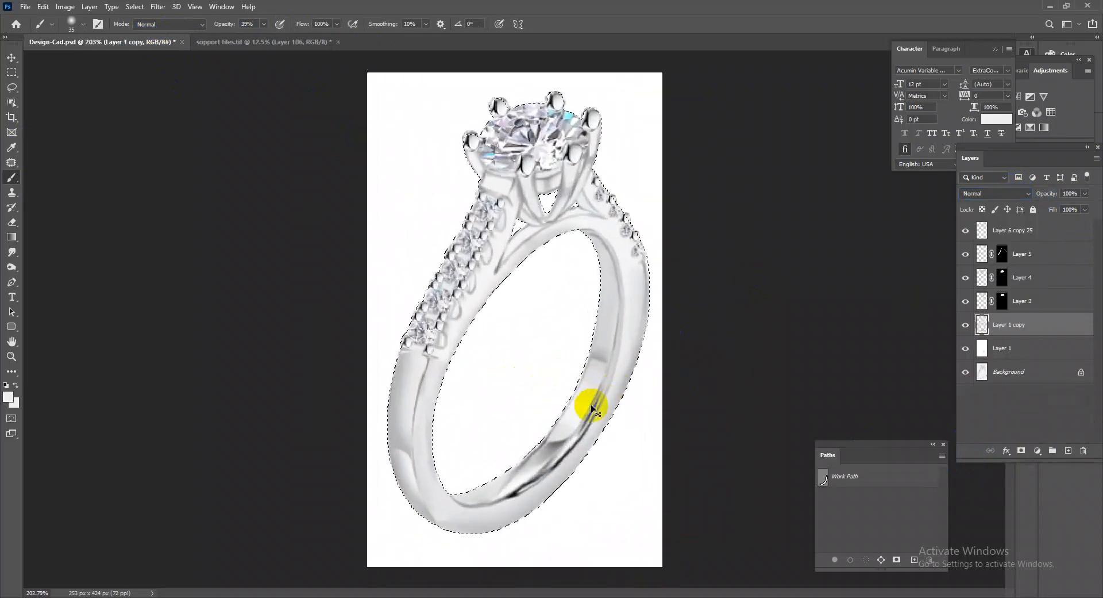
{"action": "key", "text": "ctrl+d"}
Fill the ring's outline with pale silver on a new layer, set its blend mode to Color and merge it into Layer 1 copy.
{"action": "left_click_drag", "start_coordinate": [561, 251], "coordinate": [636, 385]}
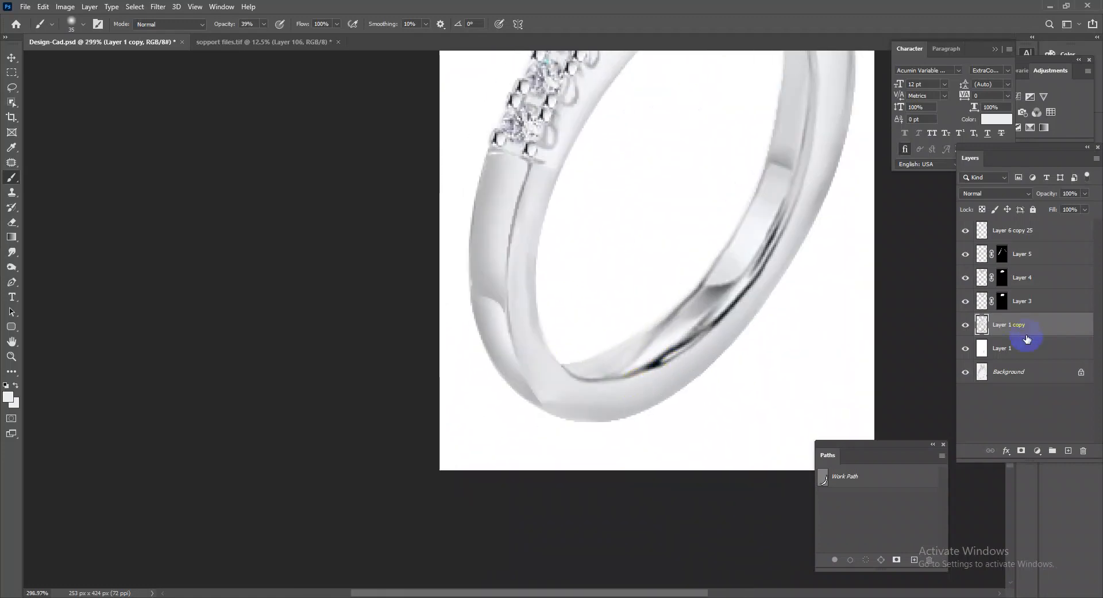
{"action": "left_click", "coordinate": [983, 326], "text": "ctrl"}
{"action": "left_click", "coordinate": [1069, 447]}
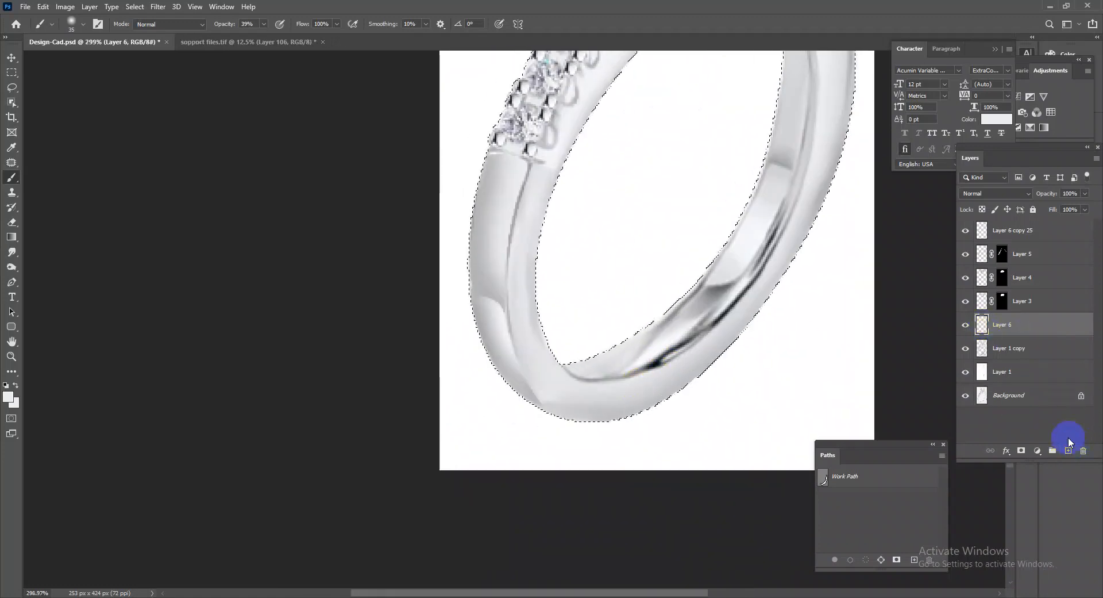
{"action": "left_click", "coordinate": [1002, 193]}
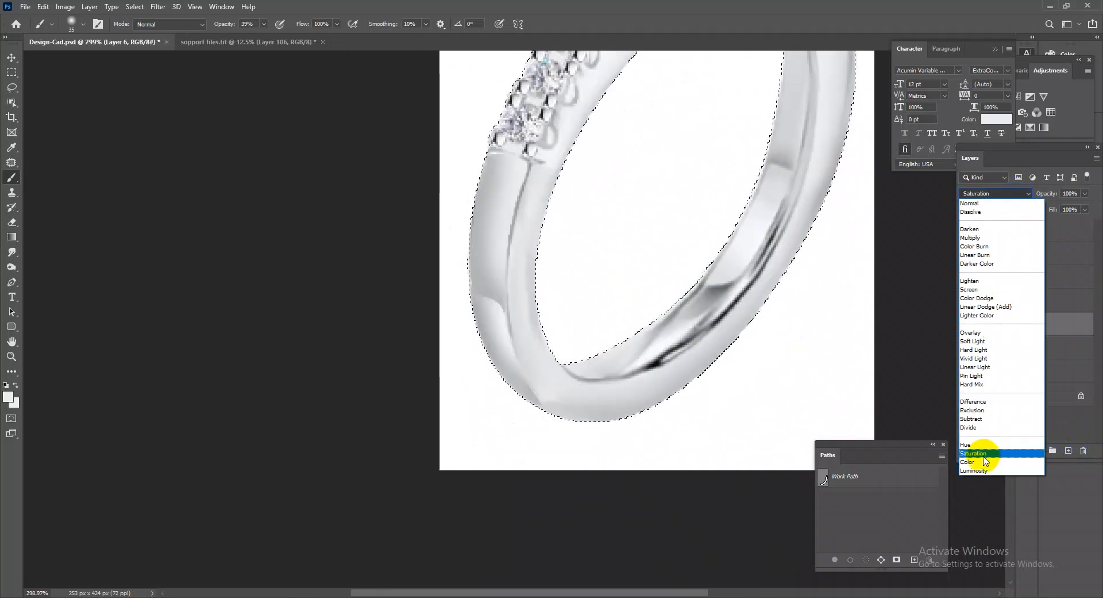
{"action": "left_click", "coordinate": [983, 462]}
{"action": "left_click_drag", "start_coordinate": [641, 331], "coordinate": [659, 340]}
{"action": "key", "text": "ctrl+e"}
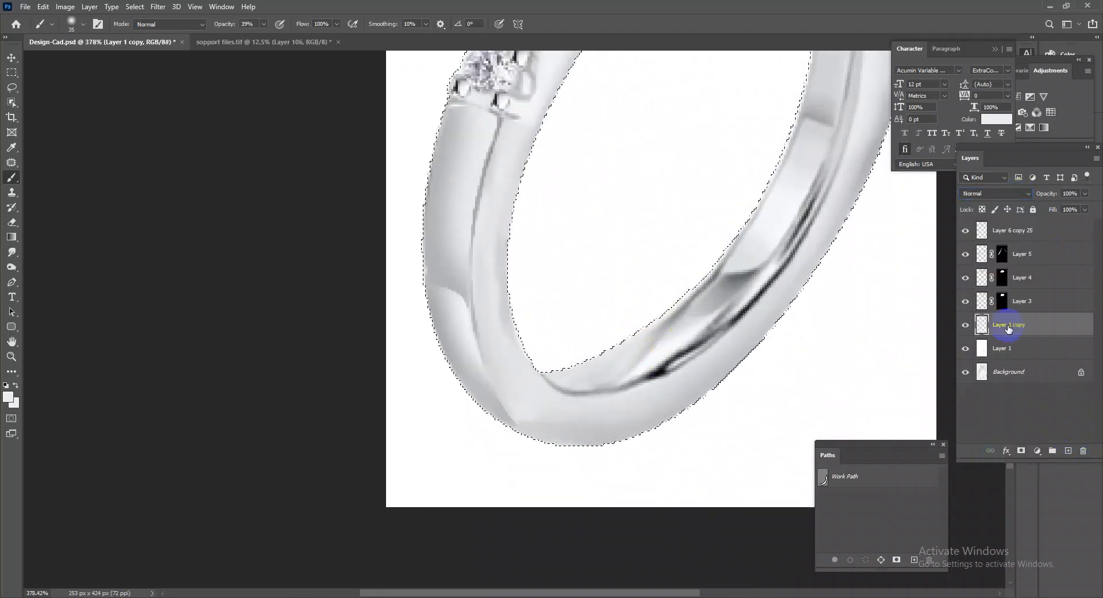
Smooth the shading along the bottom edge of the ring's base with the Mixer Brush.
{"action": "right_click", "coordinate": [12, 177]}
{"action": "left_click", "coordinate": [69, 214]}
{"action": "left_click_drag", "start_coordinate": [538, 460], "coordinate": [568, 463]}
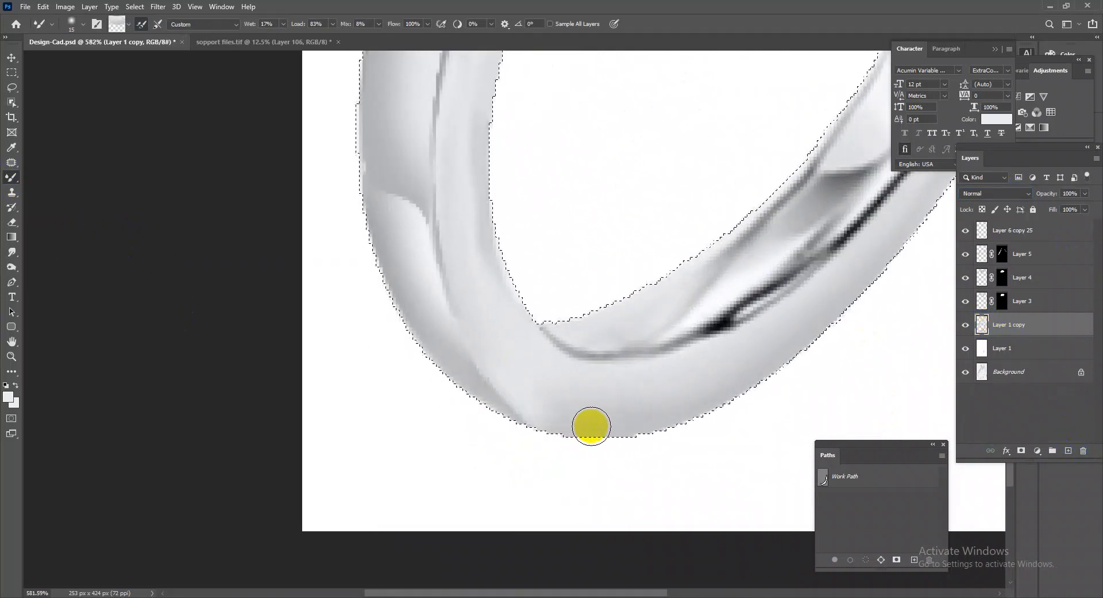
Paint soft grey shading inside the selection along the base's outer edge and the inner opening with the Brush at 39% opacity.
{"action": "right_click", "coordinate": [12, 180]}
{"action": "left_click", "coordinate": [49, 177]}
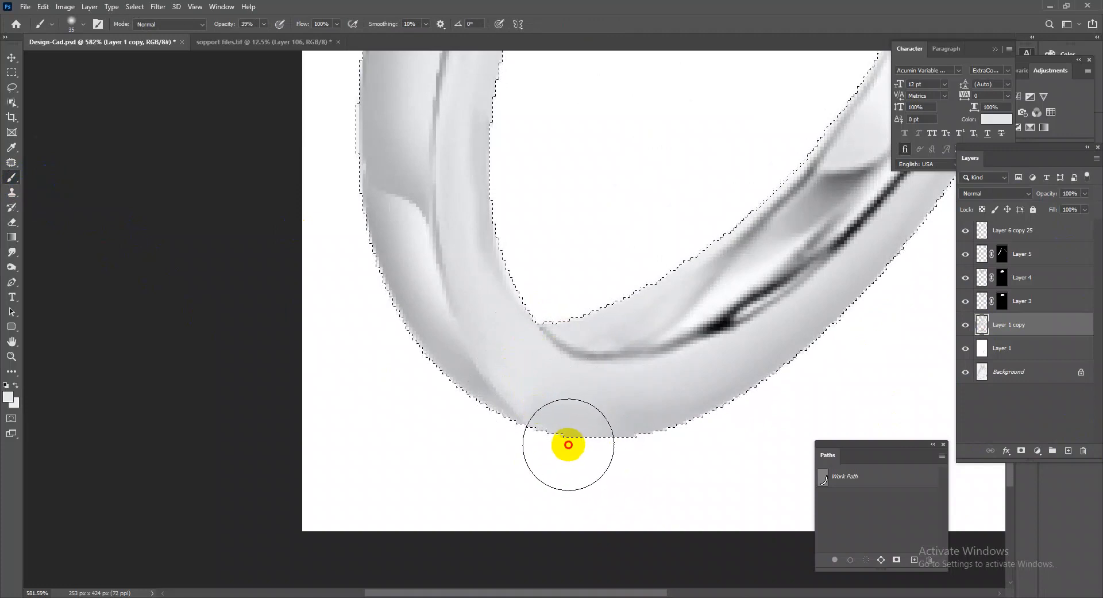
{"action": "left_click_drag", "start_coordinate": [714, 445], "coordinate": [502, 462]}
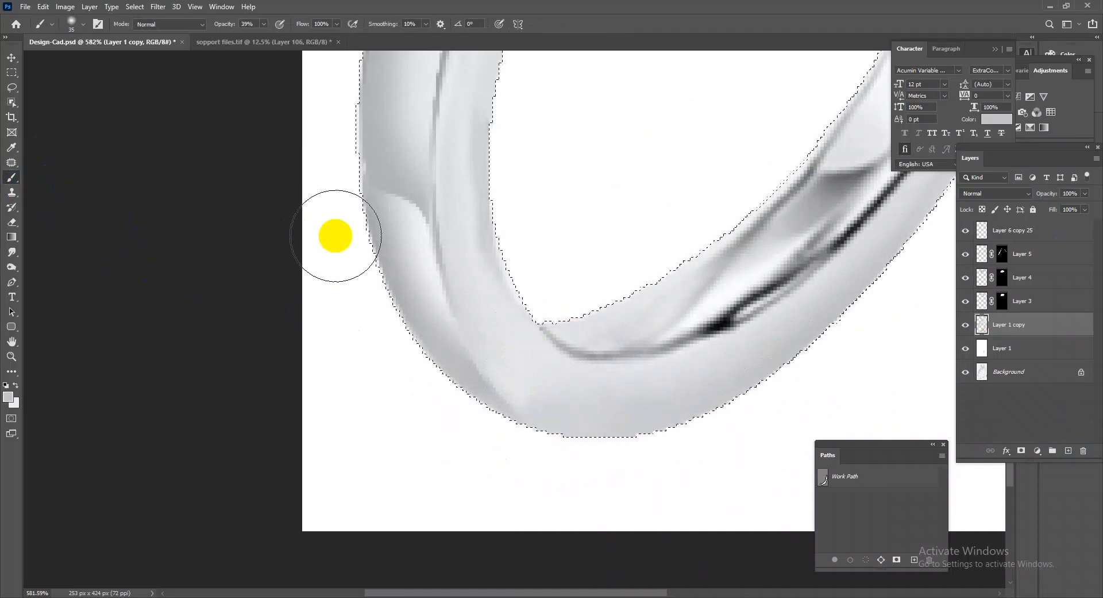
{"action": "left_click_drag", "start_coordinate": [573, 343], "coordinate": [529, 271]}
{"action": "left_click_drag", "start_coordinate": [704, 197], "coordinate": [708, 329]}
{"action": "left_click_drag", "start_coordinate": [804, 158], "coordinate": [847, 167]}
{"action": "left_click_drag", "start_coordinate": [705, 311], "coordinate": [671, 290]}
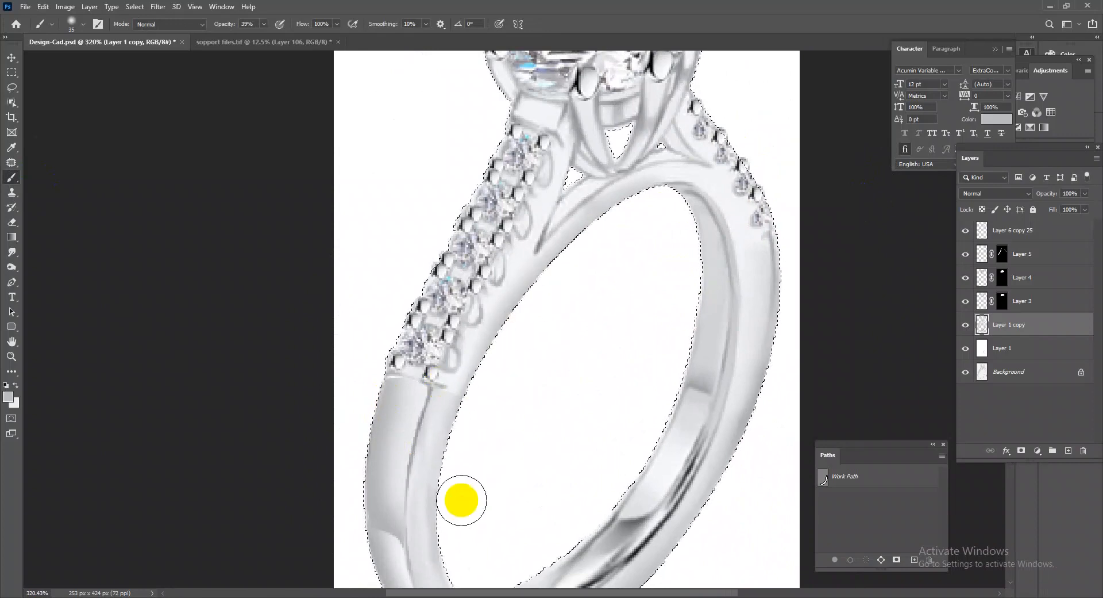
Shade the lower and right outer edges of the band in a darker grey, enlarging the brush to 50 px.
{"action": "left_click_drag", "start_coordinate": [461, 499], "coordinate": [513, 312]}
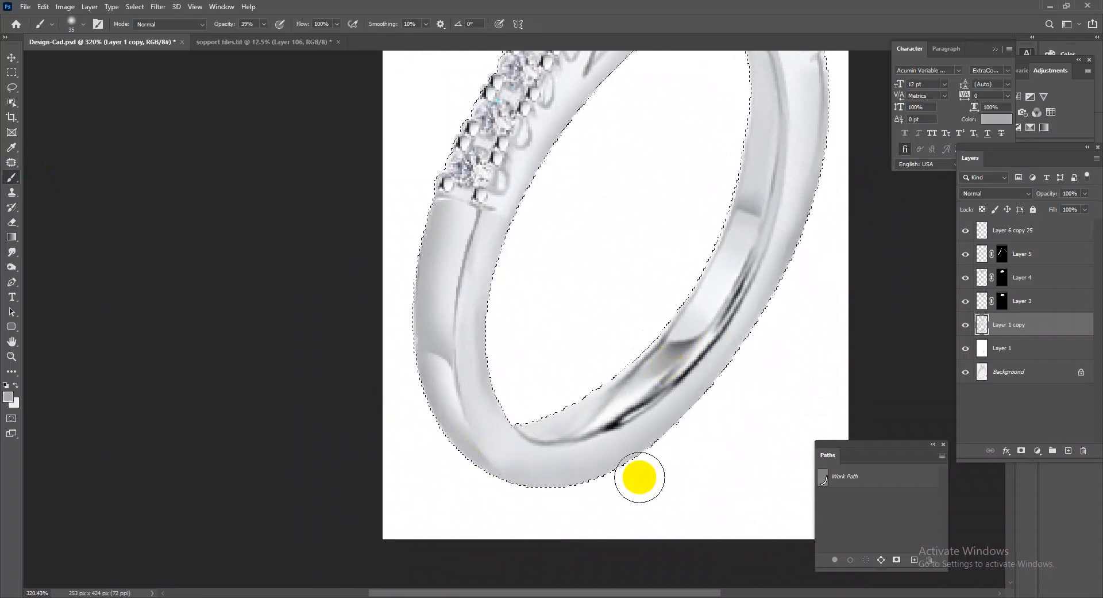
{"action": "left_click_drag", "start_coordinate": [699, 440], "coordinate": [703, 439]}
{"action": "left_click_drag", "start_coordinate": [638, 482], "coordinate": [583, 498]}
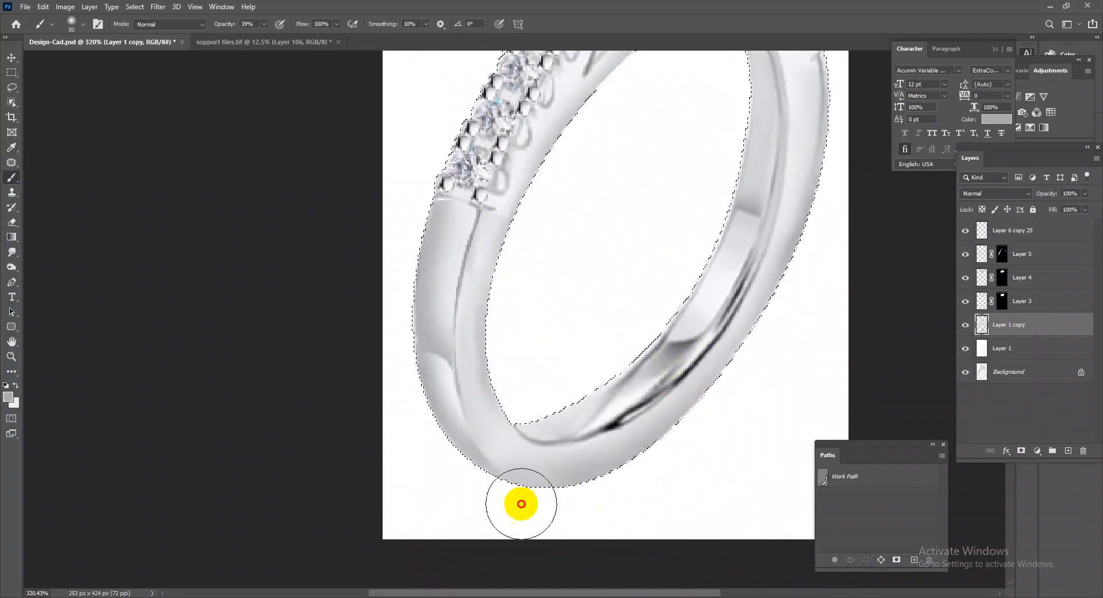
{"action": "left_click_drag", "start_coordinate": [845, 189], "coordinate": [835, 379]}
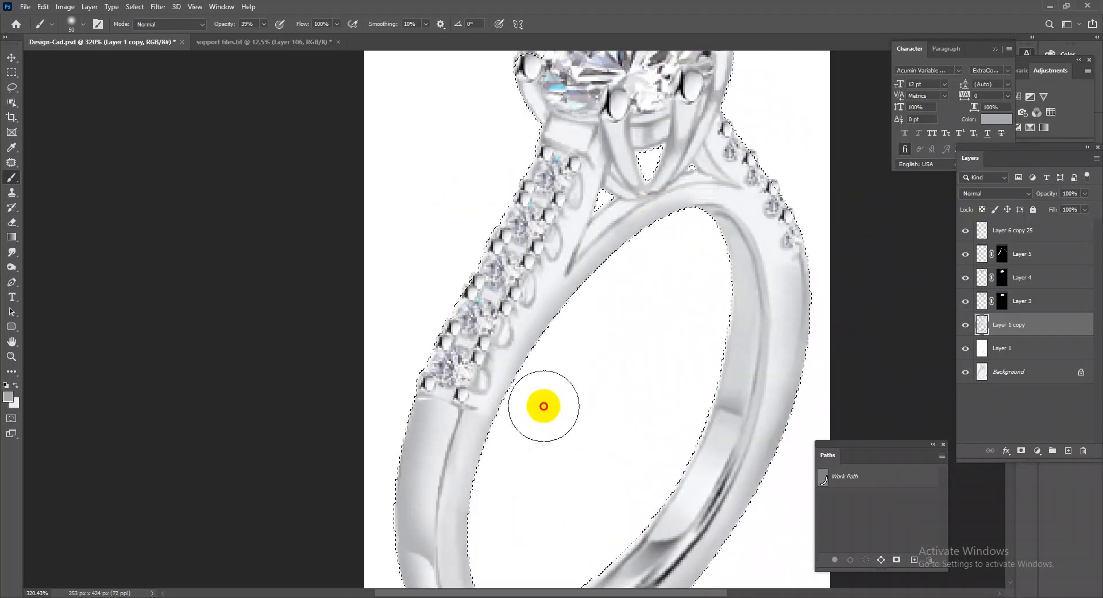
Shade the remaining ring edges down the left outer side to the base with the 50 px brush and deselect.
{"action": "scroll", "coordinate": [581, 325], "scroll_direction": "down", "scroll_amount": 3}
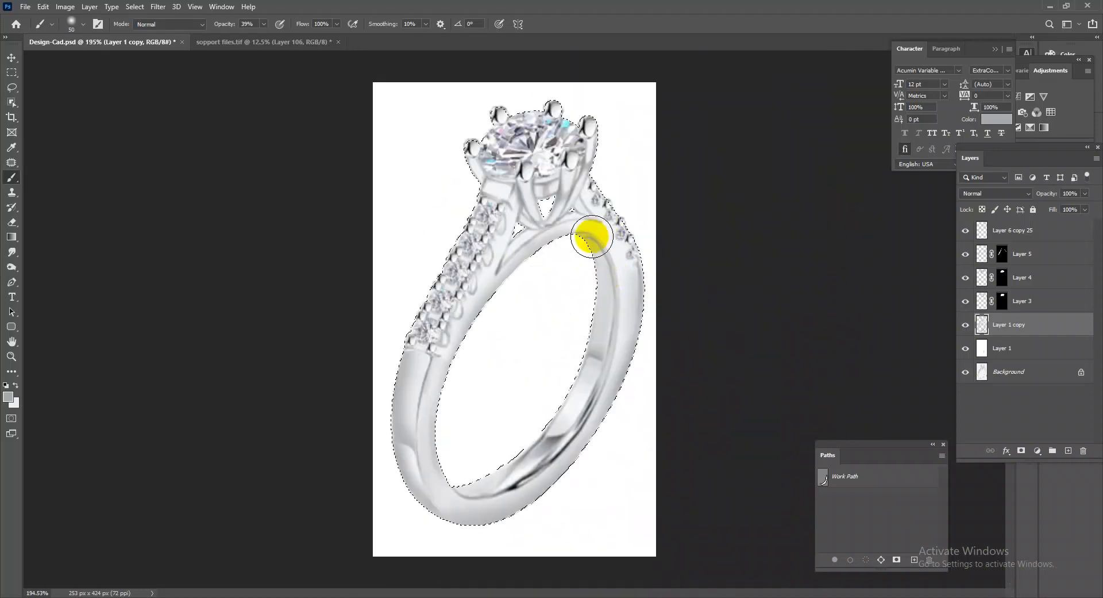
{"action": "scroll", "coordinate": [537, 278], "scroll_direction": "up", "scroll_amount": 4}
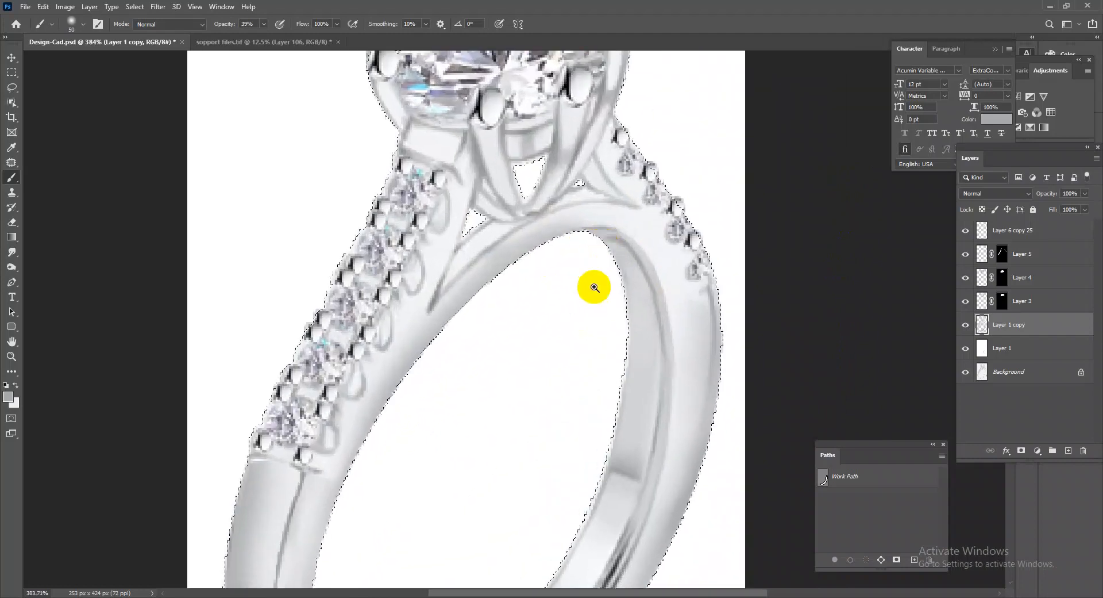
{"action": "scroll", "coordinate": [598, 254], "scroll_direction": "down", "scroll_amount": 2}
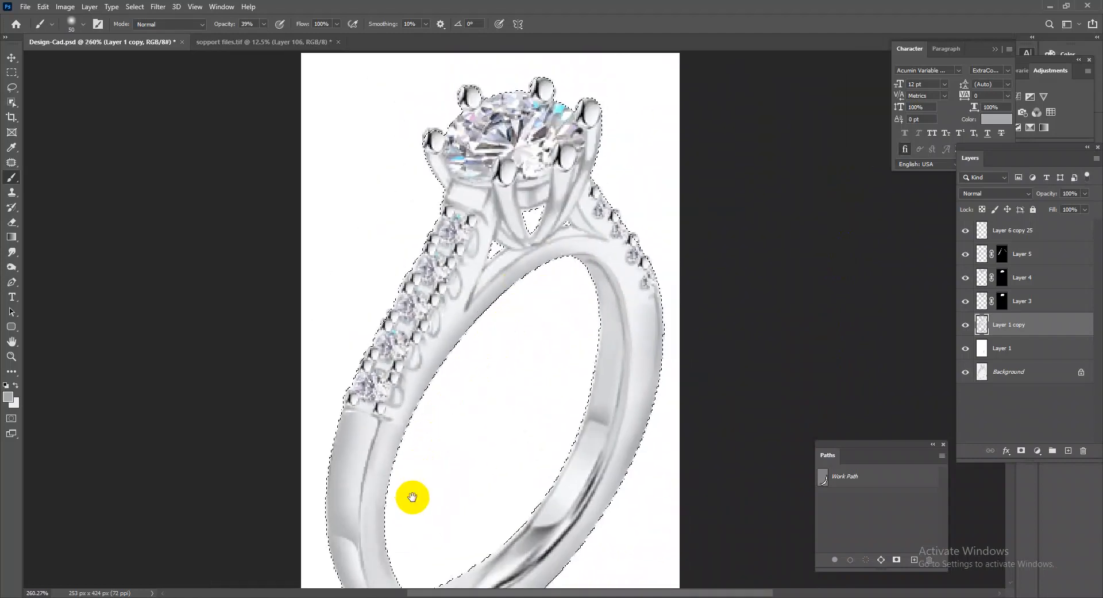
{"action": "left_click_drag", "start_coordinate": [415, 489], "coordinate": [579, 322]}
{"action": "left_click_drag", "start_coordinate": [672, 368], "coordinate": [606, 295]}
{"action": "scroll", "coordinate": [591, 173], "scroll_direction": "up", "scroll_amount": 2}
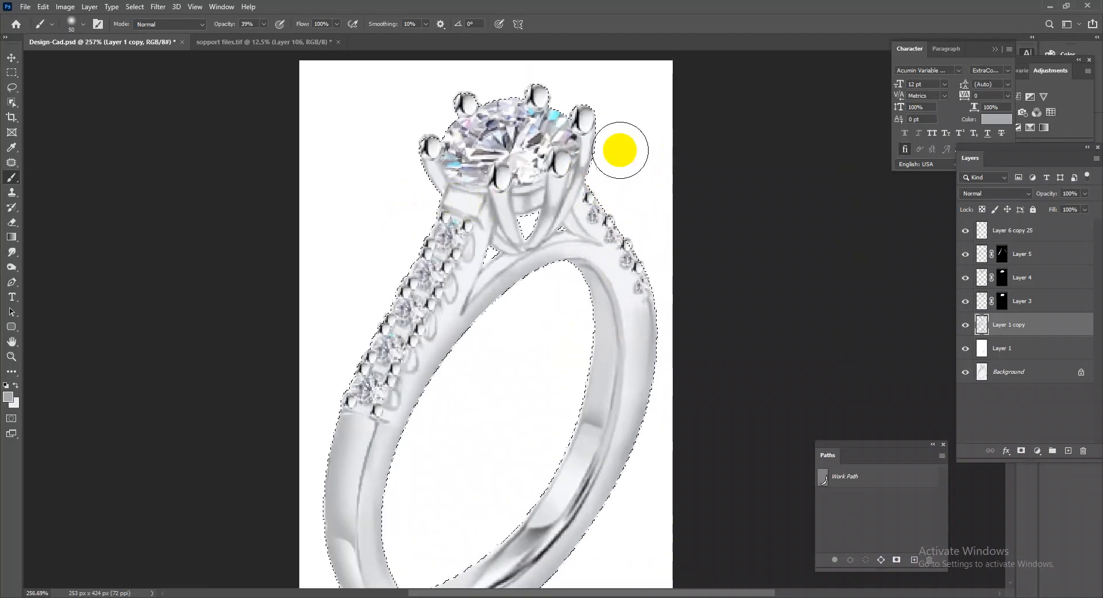
{"action": "left_click_drag", "start_coordinate": [385, 323], "coordinate": [556, 161]}
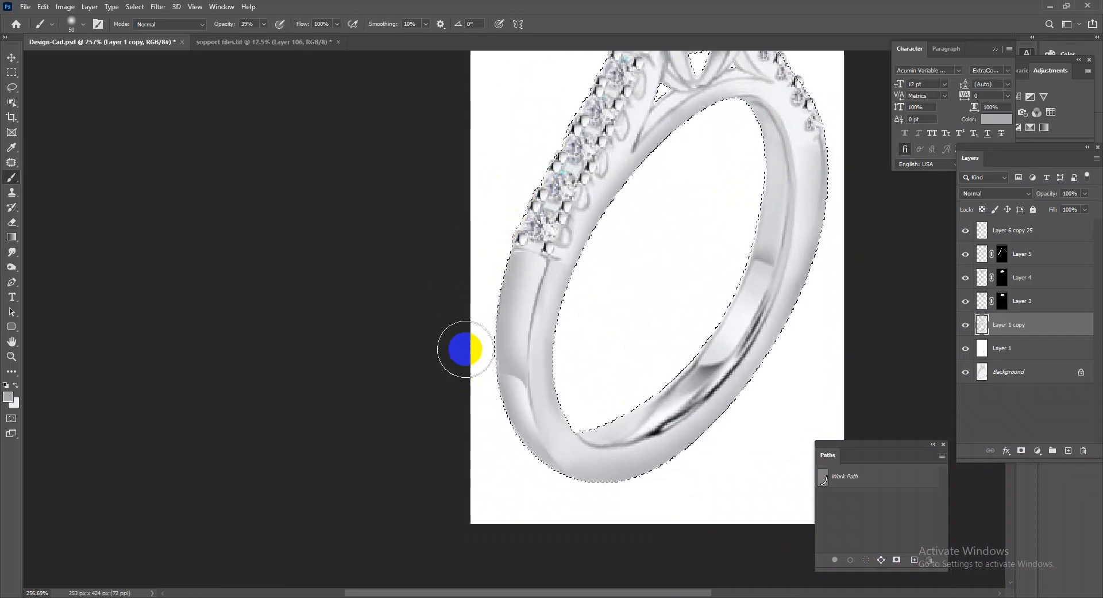
{"action": "mouse_move", "coordinate": [463, 347]}
{"action": "left_mouse_down"}
{"action": "mouse_move", "coordinate": [483, 420]}
{"action": "mouse_move", "coordinate": [524, 495]}
{"action": "mouse_move", "coordinate": [603, 509]}
{"action": "left_mouse_up"}
{"action": "mouse_move", "coordinate": [616, 385]}
{"action": "left_mouse_down"}
{"action": "mouse_move", "coordinate": [661, 352]}
{"action": "mouse_move", "coordinate": [700, 273]}
{"action": "mouse_move", "coordinate": [695, 311]}
{"action": "mouse_move", "coordinate": [726, 242]}
{"action": "mouse_move", "coordinate": [736, 139]}
{"action": "mouse_move", "coordinate": [736, 193]}
{"action": "mouse_move", "coordinate": [720, 212]}
{"action": "mouse_move", "coordinate": [788, 208]}
{"action": "mouse_move", "coordinate": [860, 143]}
{"action": "mouse_move", "coordinate": [854, 227]}
{"action": "mouse_move", "coordinate": [745, 299]}
{"action": "left_mouse_up"}
{"action": "key", "text": "ctrl+d"}
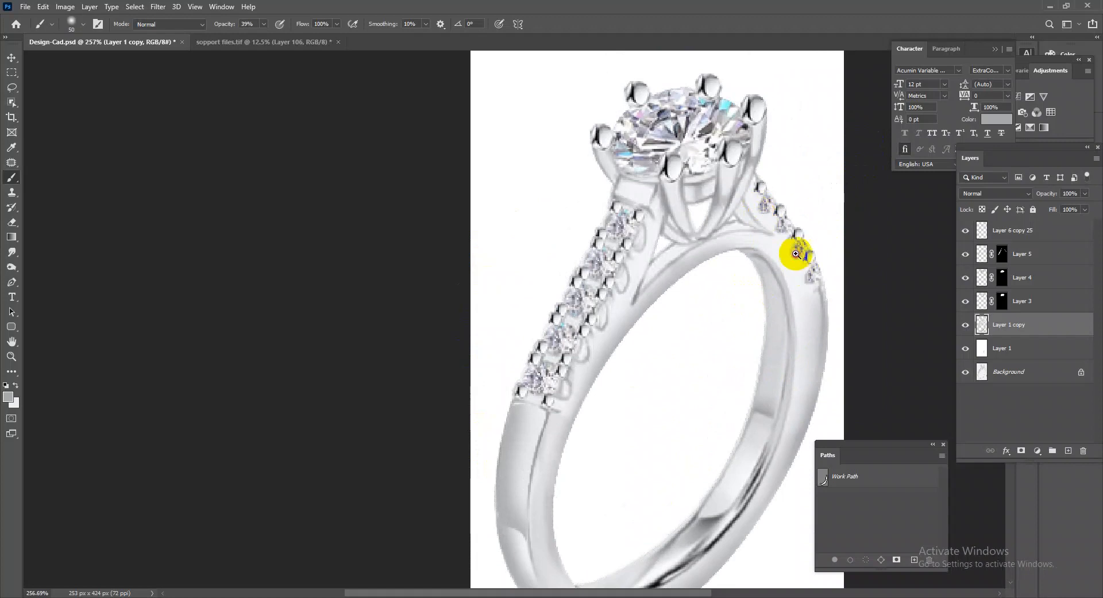
Tint the shaded ring once more with a pale silver fill on a new layer in Color mode, merged into Layer 1 copy.
{"action": "left_click_drag", "start_coordinate": [804, 274], "coordinate": [767, 211]}
{"action": "left_click_drag", "start_coordinate": [454, 465], "coordinate": [519, 526]}
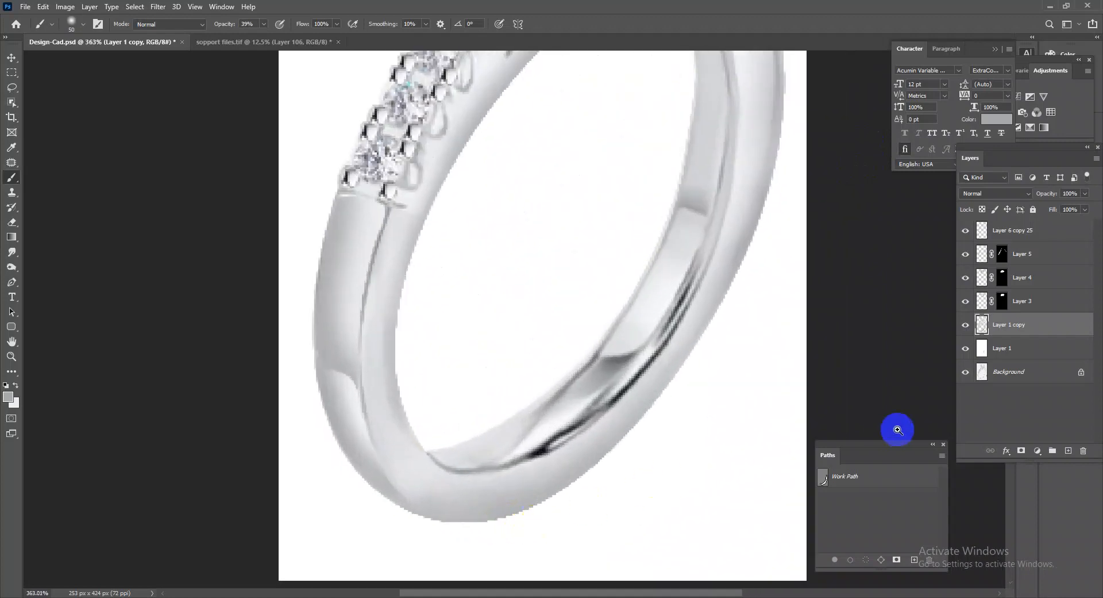
{"action": "left_click_drag", "start_coordinate": [673, 448], "coordinate": [585, 340]}
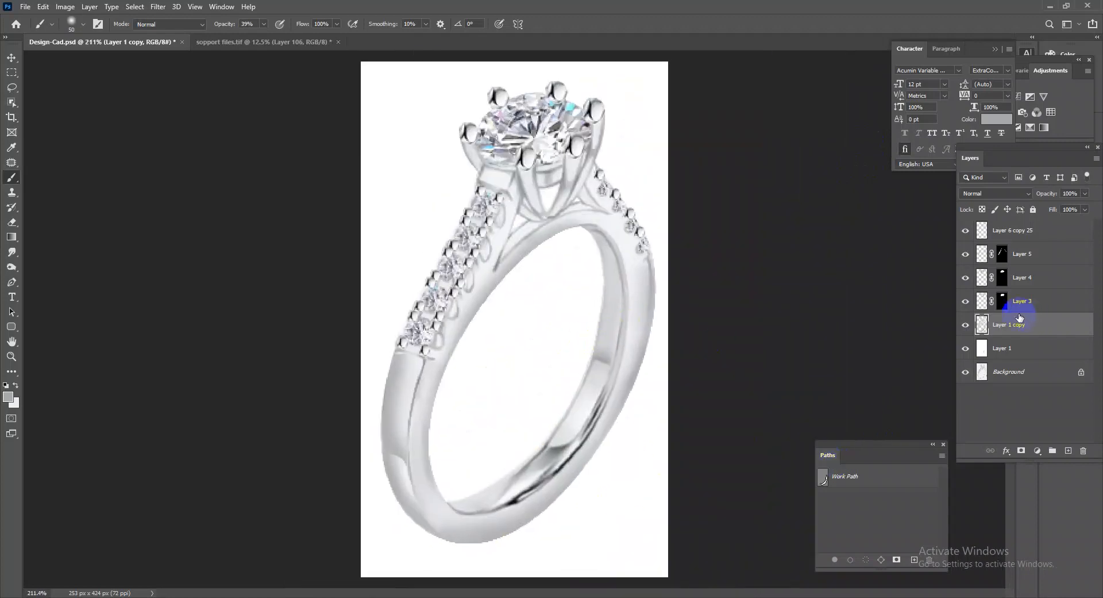
{"action": "left_click", "coordinate": [983, 324], "text": "ctrl"}
{"action": "left_click", "coordinate": [1068, 450]}
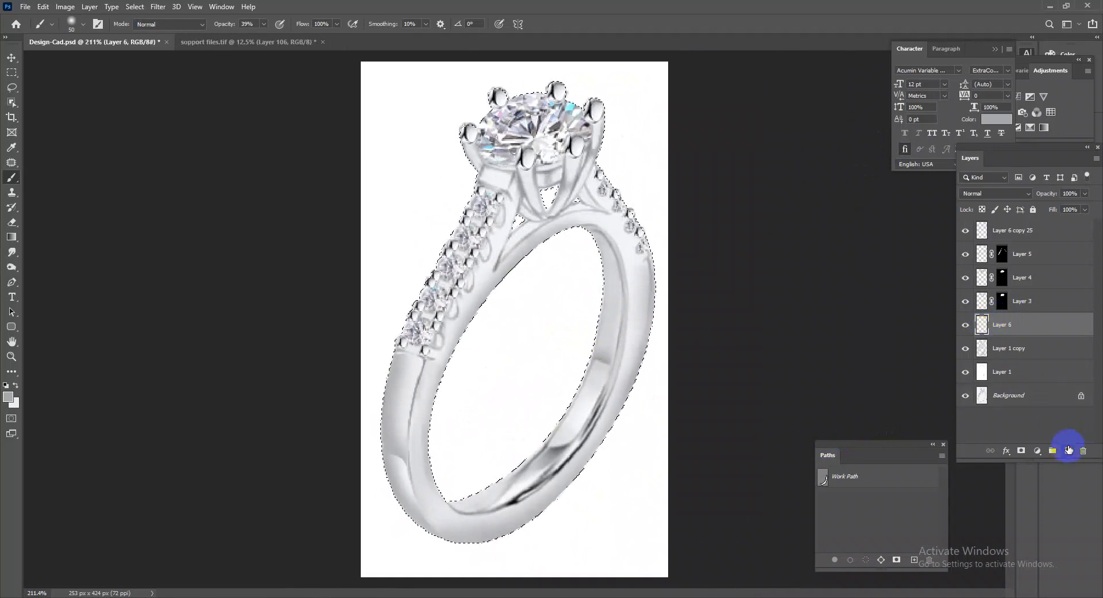
{"action": "key", "text": "alt+BackSpace"}
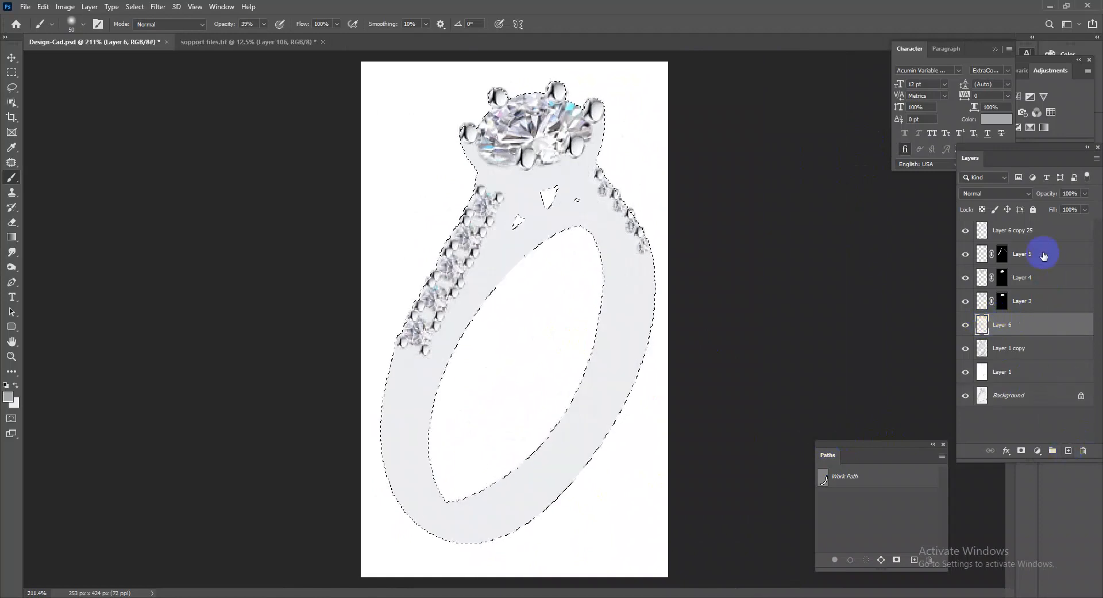
{"action": "left_click", "coordinate": [1017, 196]}
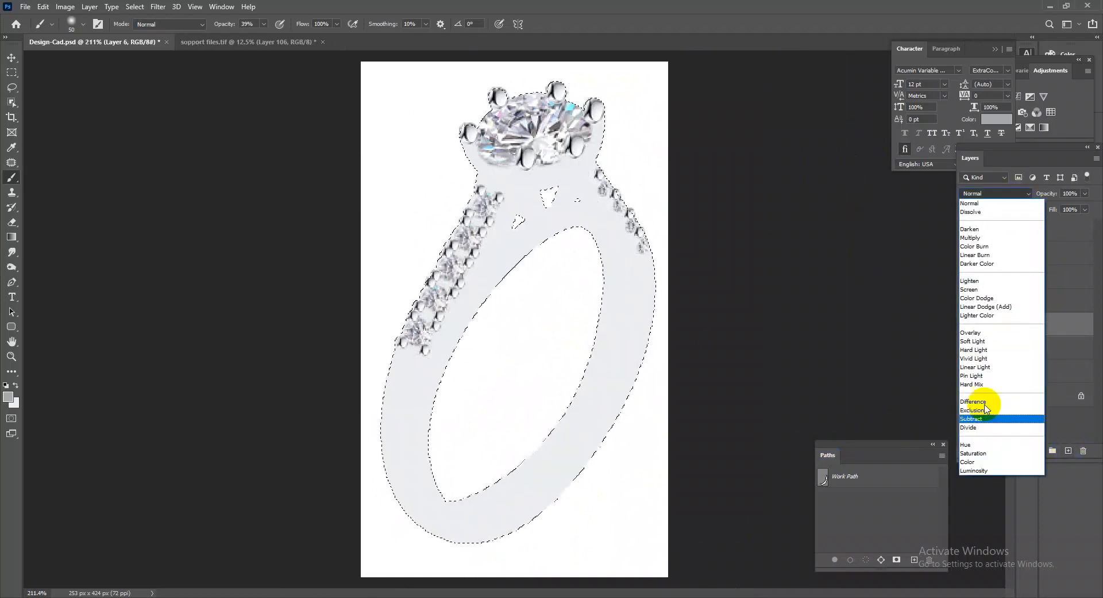
{"action": "left_click", "coordinate": [975, 450]}
{"action": "key", "text": "ctrl+e"}
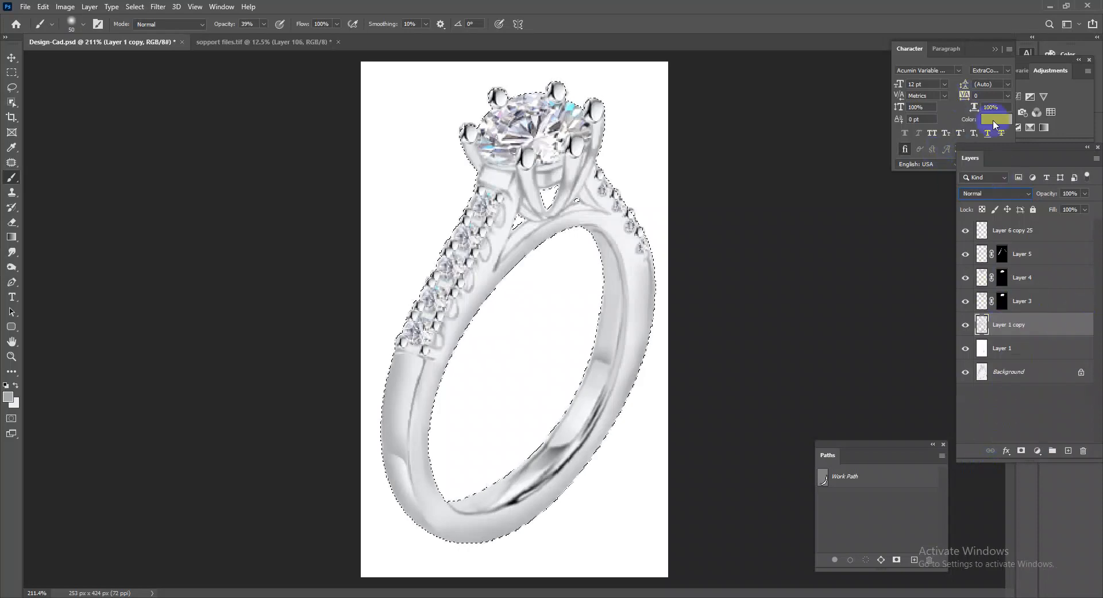
Darken the ring with a Levels adjustment using a shadow input of 54 and merge it into Layer 1 copy.
{"action": "left_click_drag", "start_coordinate": [985, 44], "coordinate": [793, 94]}
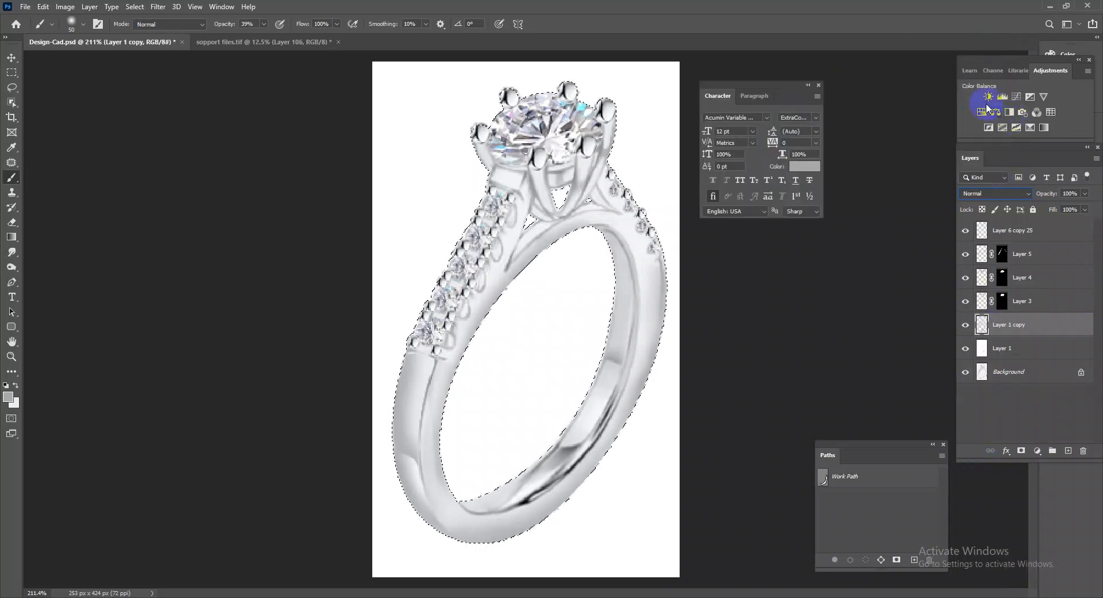
{"action": "left_click", "coordinate": [1003, 97]}
{"action": "left_click_drag", "start_coordinate": [406, 279], "coordinate": [436, 290]}
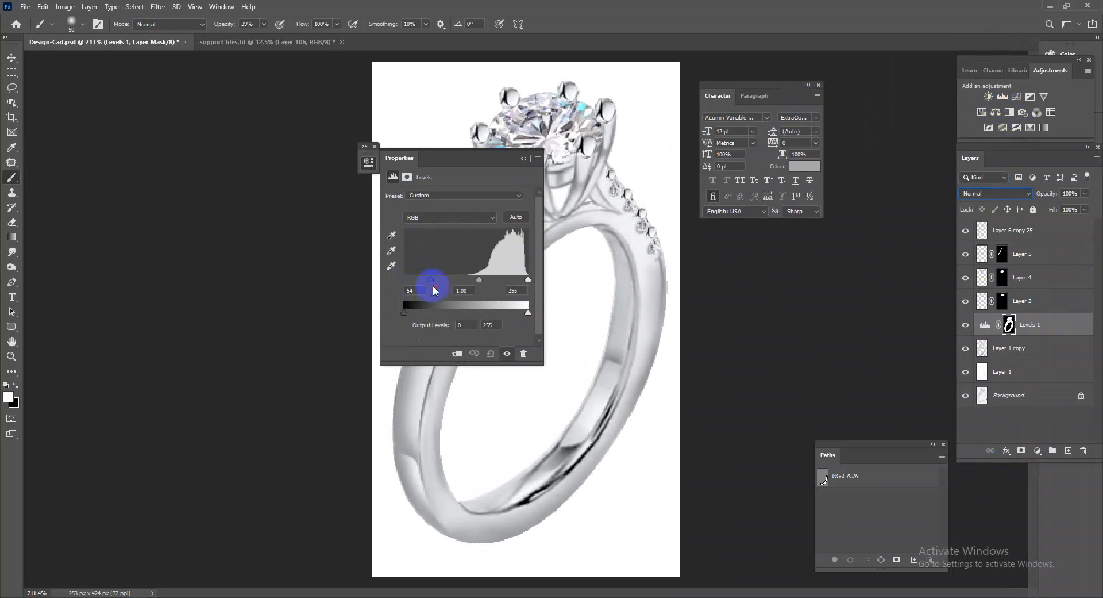
{"action": "left_click", "coordinate": [522, 158]}
{"action": "scroll", "coordinate": [660, 297], "scroll_direction": "down", "scroll_amount": 2}
{"action": "scroll", "coordinate": [586, 377], "scroll_direction": "up", "scroll_amount": 3}
{"action": "key", "text": "ctrl+e"}
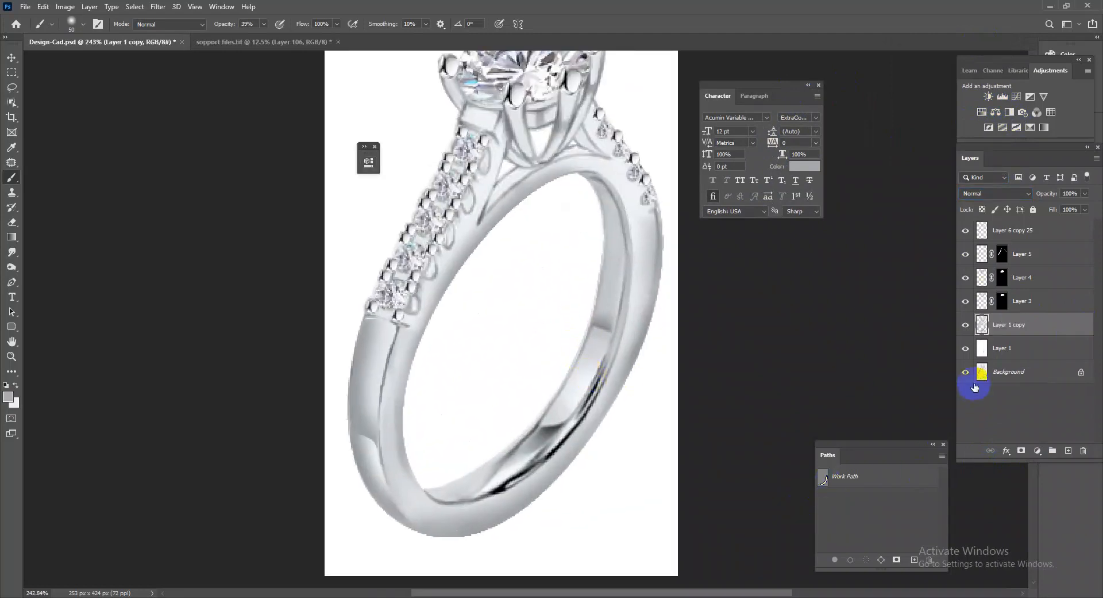
Copy the ring to a new layer from its outline selection feathered by 1 pixel, and delete the original Layer 1 copy.
{"action": "left_click", "coordinate": [982, 327], "text": "ctrl"}
{"action": "key", "text": "shift+F6"}
{"action": "type", "text": "1"}
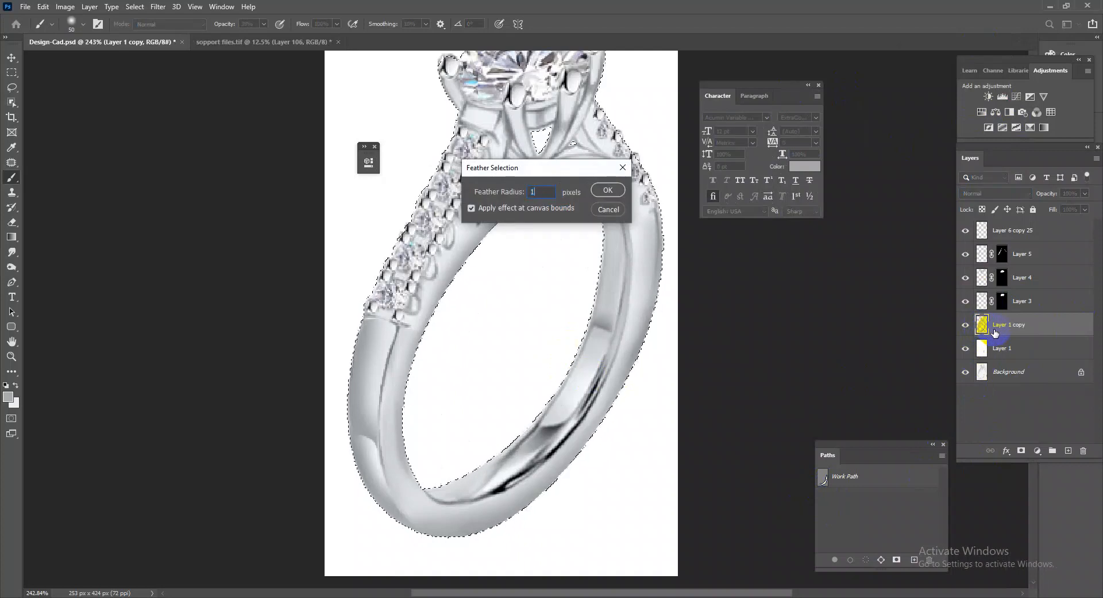
{"action": "key", "text": "Return"}
{"action": "key", "text": "ctrl+j"}
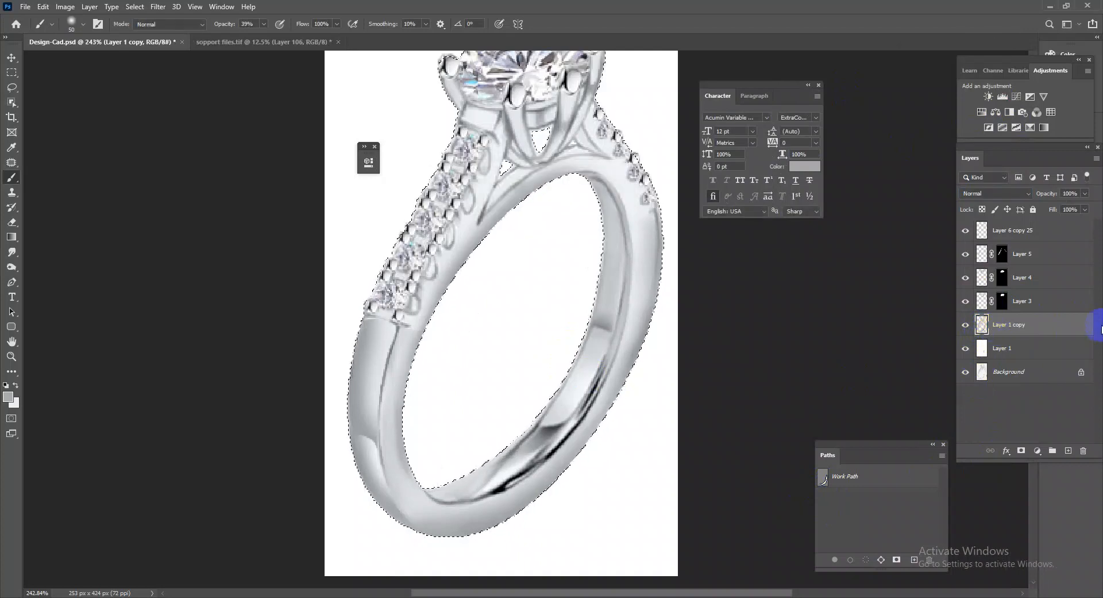
{"action": "left_click", "coordinate": [1029, 343]}
{"action": "key", "text": "Delete"}
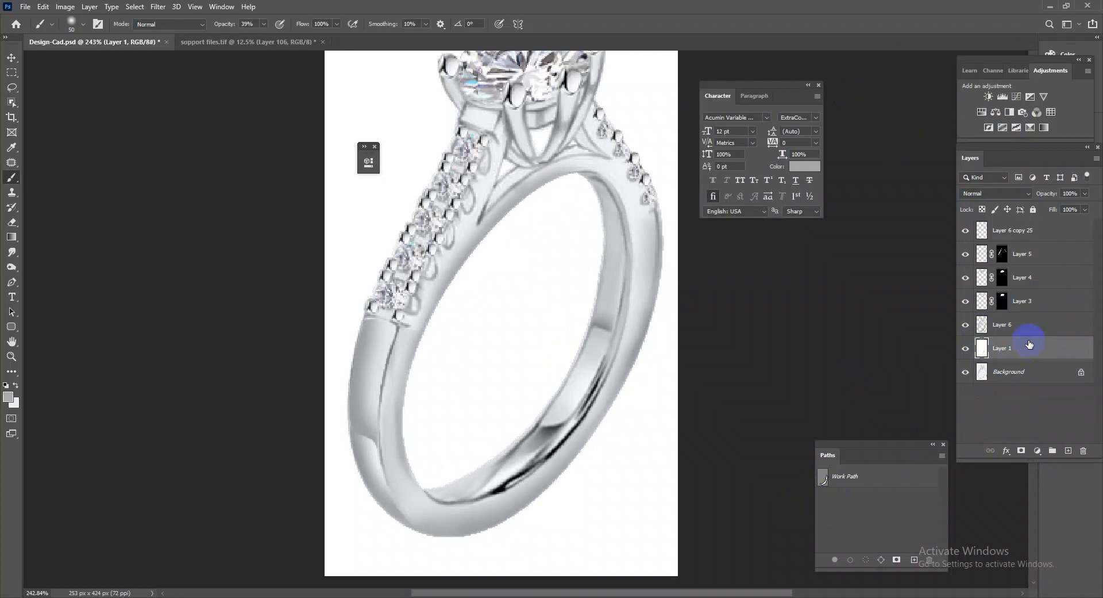
Close the Character panel and compare the silver ring render repeatedly with the original sketch on the Background layer.
{"action": "left_click_drag", "start_coordinate": [615, 401], "coordinate": [629, 376]}
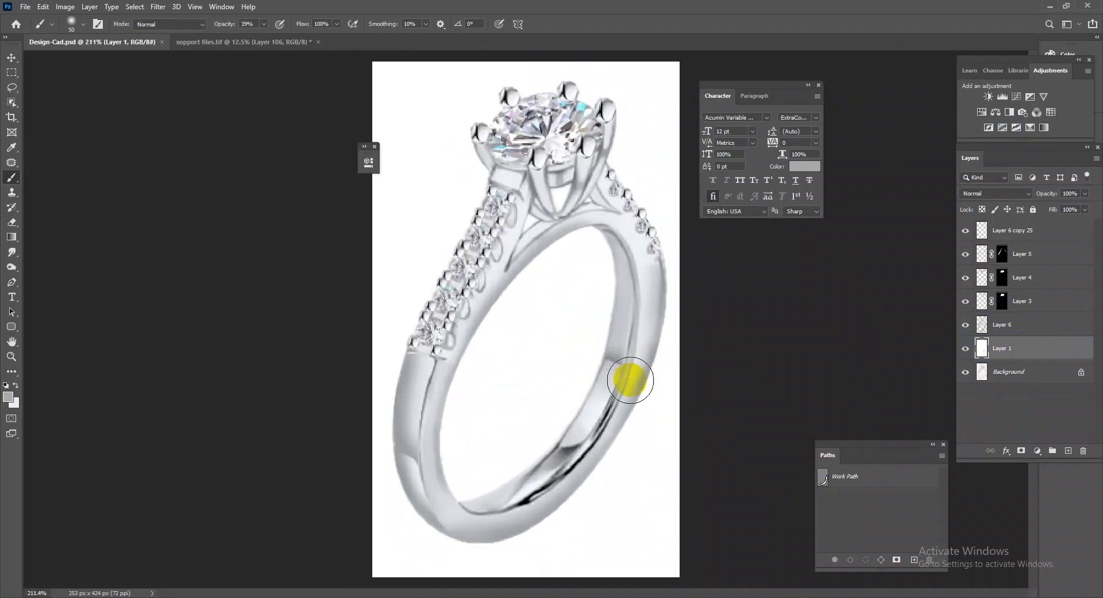
{"action": "left_click", "coordinate": [818, 86]}
{"action": "left_click_drag", "start_coordinate": [697, 239], "coordinate": [539, 486]}
{"action": "left_click_drag", "start_coordinate": [539, 485], "coordinate": [699, 268]}
{"action": "left_click_drag", "start_coordinate": [708, 320], "coordinate": [602, 305]}
{"action": "left_click_drag", "start_coordinate": [475, 366], "coordinate": [522, 340]}
{"action": "left_click_drag", "start_coordinate": [615, 310], "coordinate": [559, 357]}
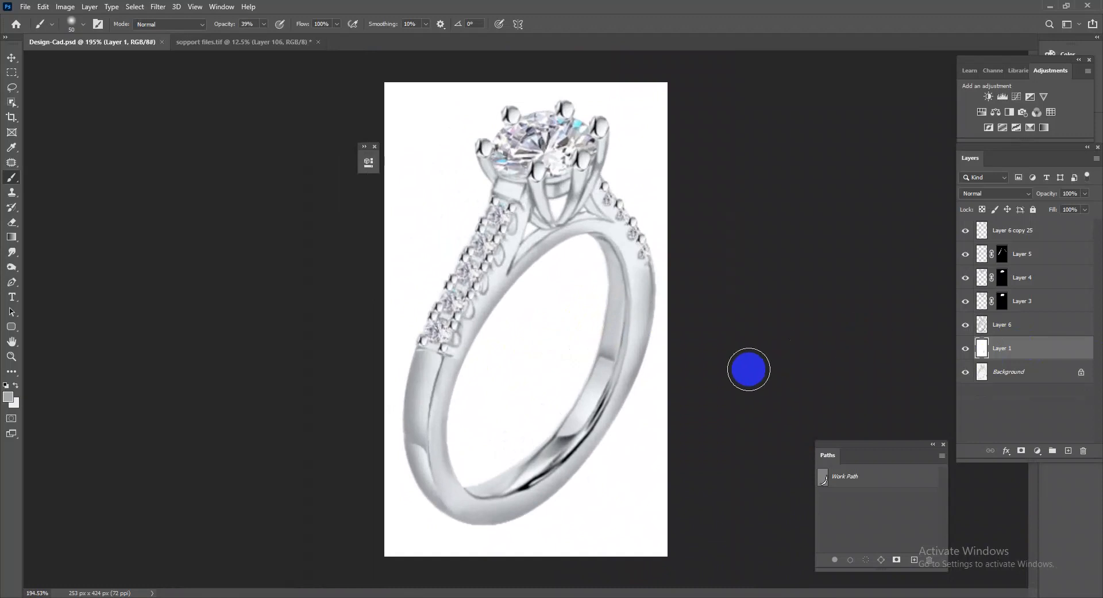
{"action": "left_click", "coordinate": [965, 372], "text": "alt"}
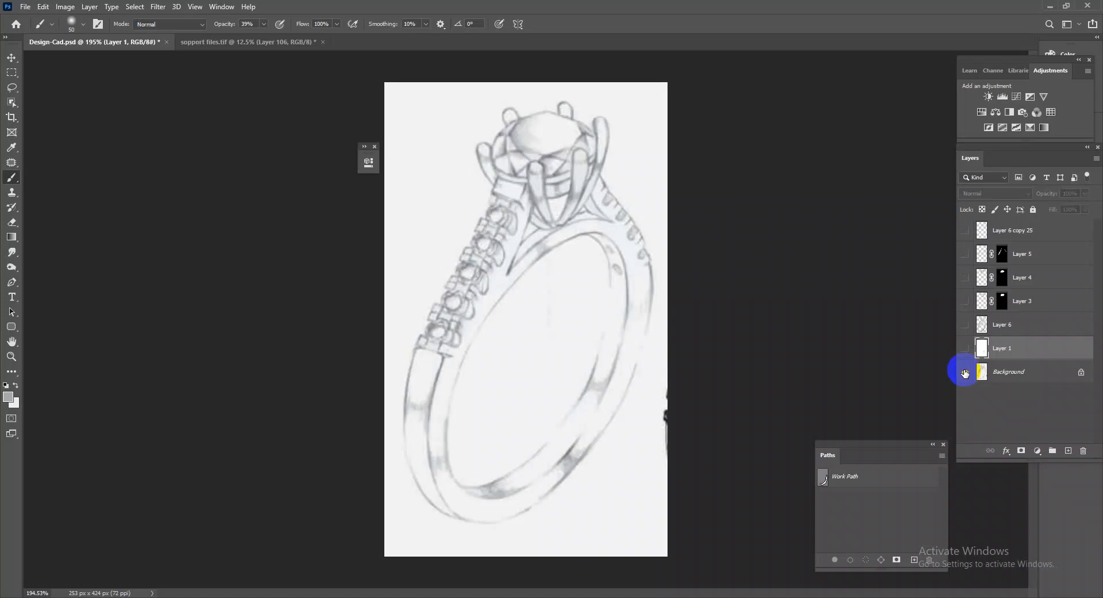
{"action": "left_click", "coordinate": [965, 372], "text": "alt"}
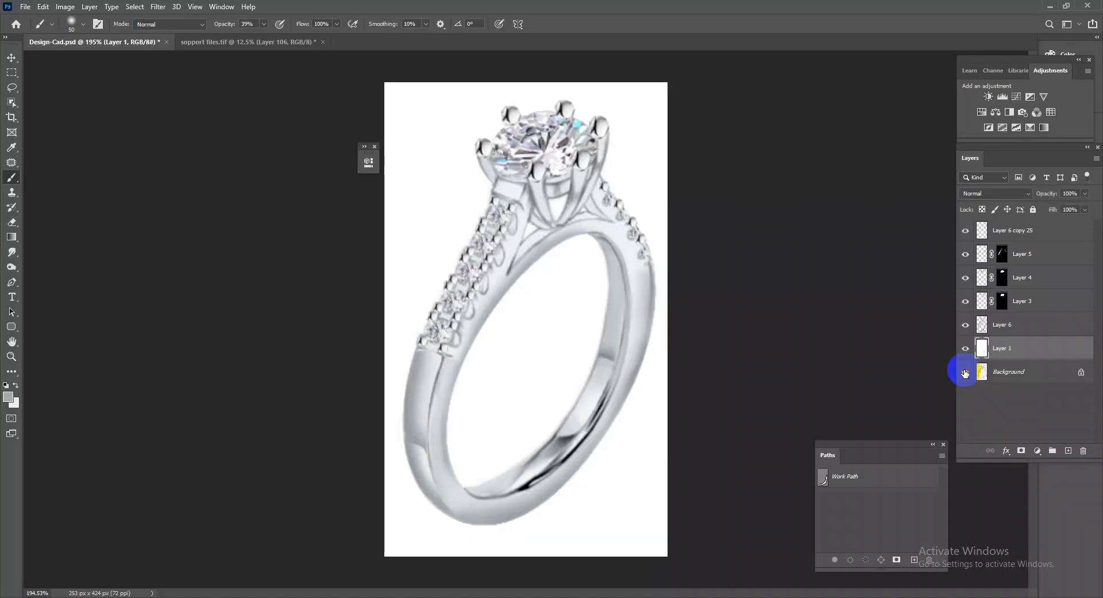
{"action": "left_click", "coordinate": [965, 372], "text": "alt"}
{"action": "left_click", "coordinate": [964, 372], "text": "alt"}
{"action": "left_click", "coordinate": [965, 372], "text": "alt"}
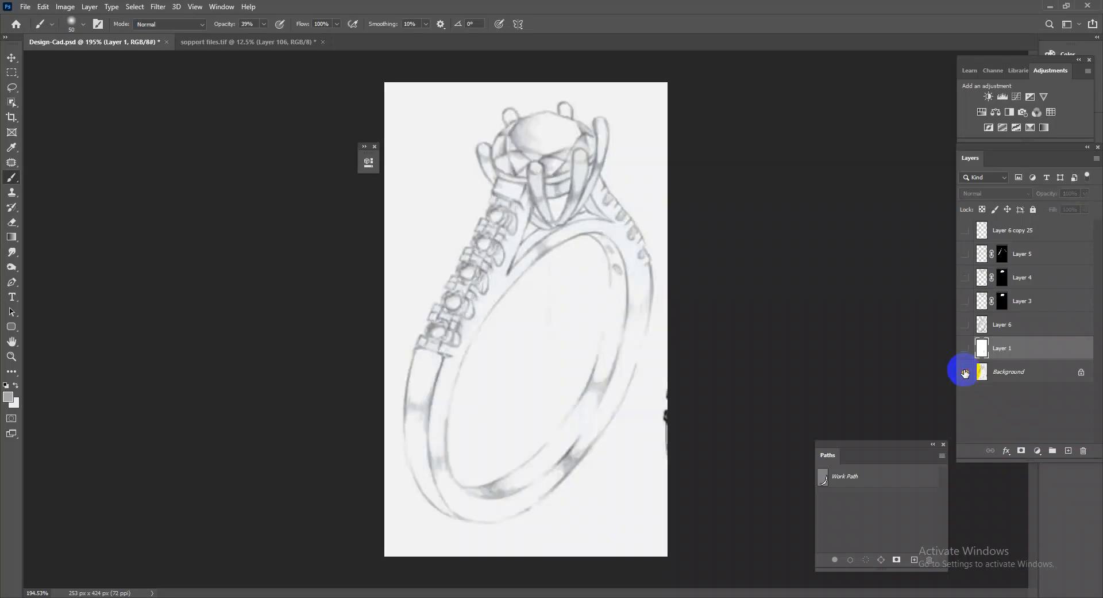
{"action": "left_click", "coordinate": [965, 372], "text": "alt"}
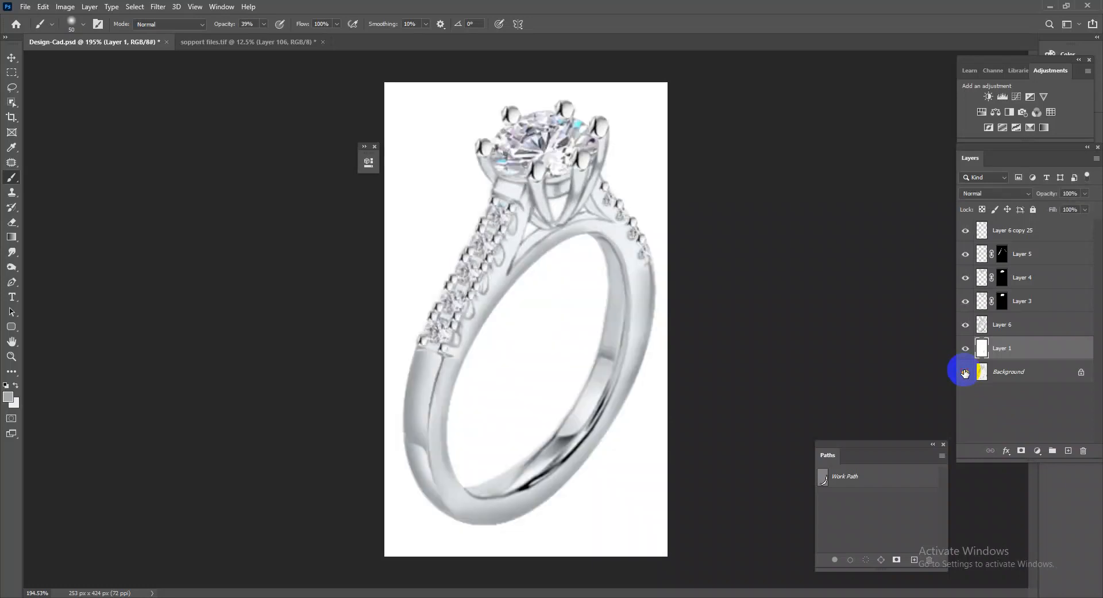
{"action": "left_click", "coordinate": [965, 372], "text": "alt"}
{"action": "left_click", "coordinate": [965, 372], "text": "alt"}
{"action": "left_click", "coordinate": [965, 372], "text": "alt"}
{"action": "left_click", "coordinate": [964, 372], "text": "alt"}
{"action": "left_click", "coordinate": [965, 372], "text": "alt"}
{"action": "left_click", "coordinate": [965, 373], "text": "alt"}
{"action": "left_click", "coordinate": [965, 372], "text": "alt"}
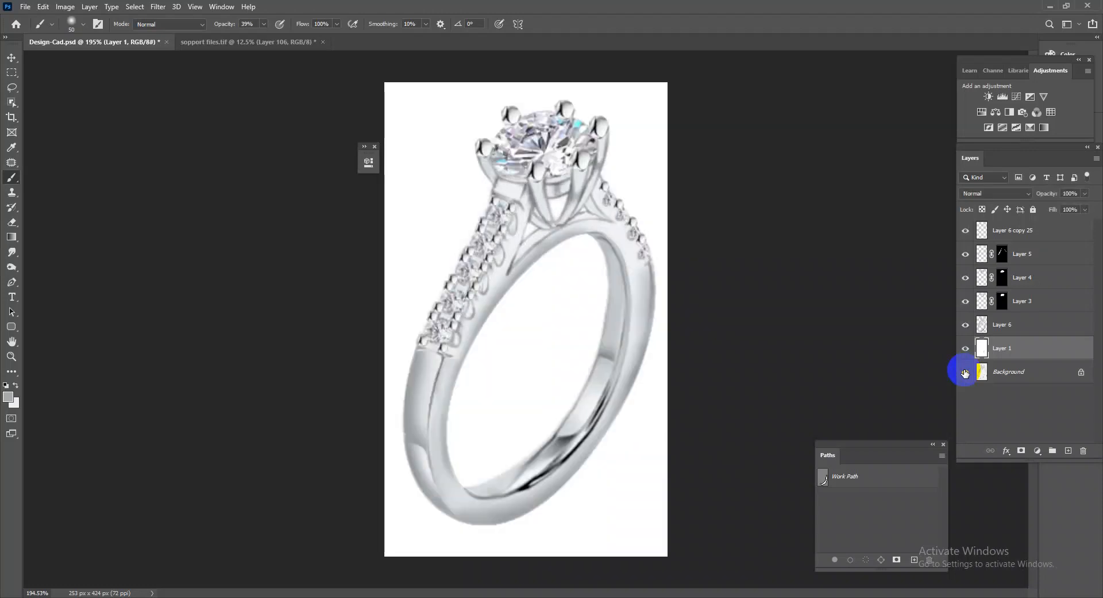
{"action": "left_click", "coordinate": [964, 372], "text": "alt"}
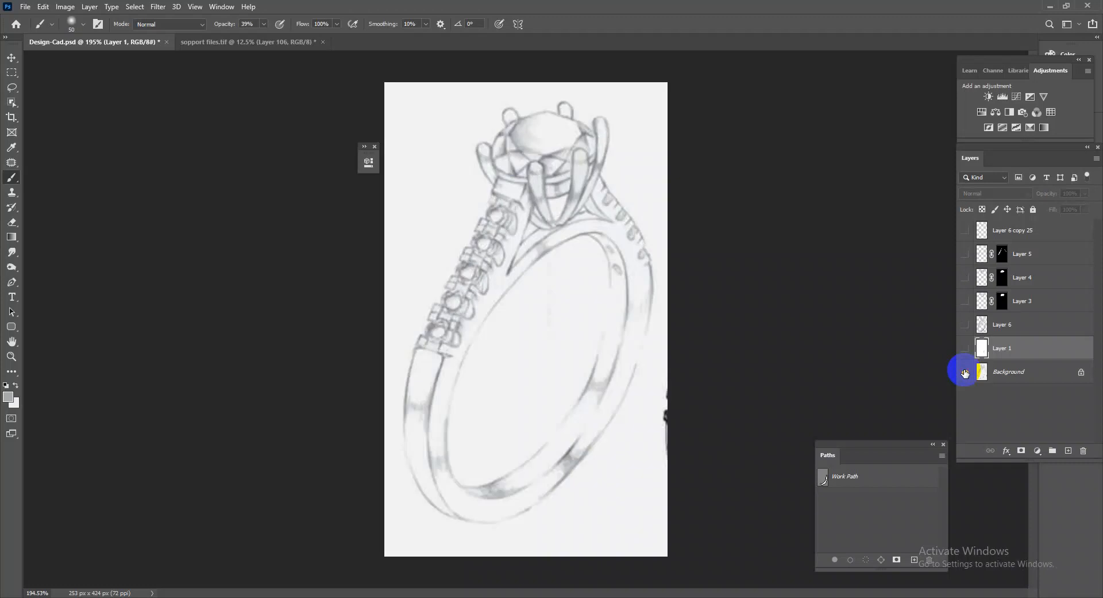
{"action": "left_click", "coordinate": [965, 373], "text": "alt"}
{"action": "left_click", "coordinate": [965, 372], "text": "alt"}
{"action": "left_click", "coordinate": [964, 372], "text": "alt"}
{"action": "left_click_drag", "start_coordinate": [637, 369], "coordinate": [640, 333]}
{"action": "left_click_drag", "start_coordinate": [544, 424], "coordinate": [586, 443]}
{"action": "left_click_drag", "start_coordinate": [643, 415], "coordinate": [620, 271]}
{"action": "left_click_drag", "start_coordinate": [577, 234], "coordinate": [648, 304]}
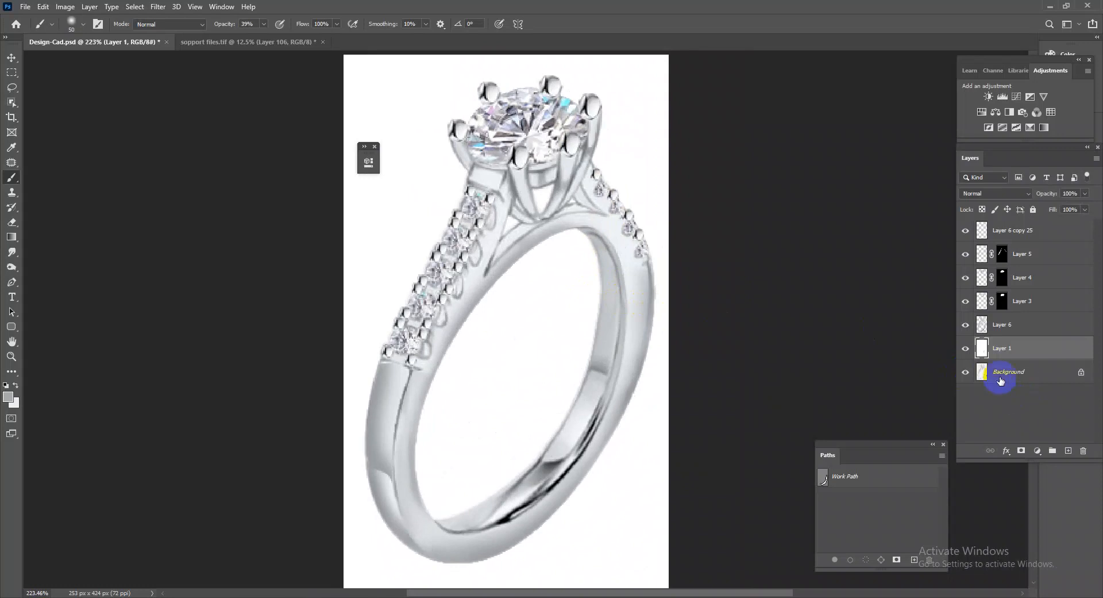
Merge the masked diamond layers Layer 3, Layer 4 and Layer 5 into a single layer.
{"action": "left_click", "coordinate": [1009, 326]}
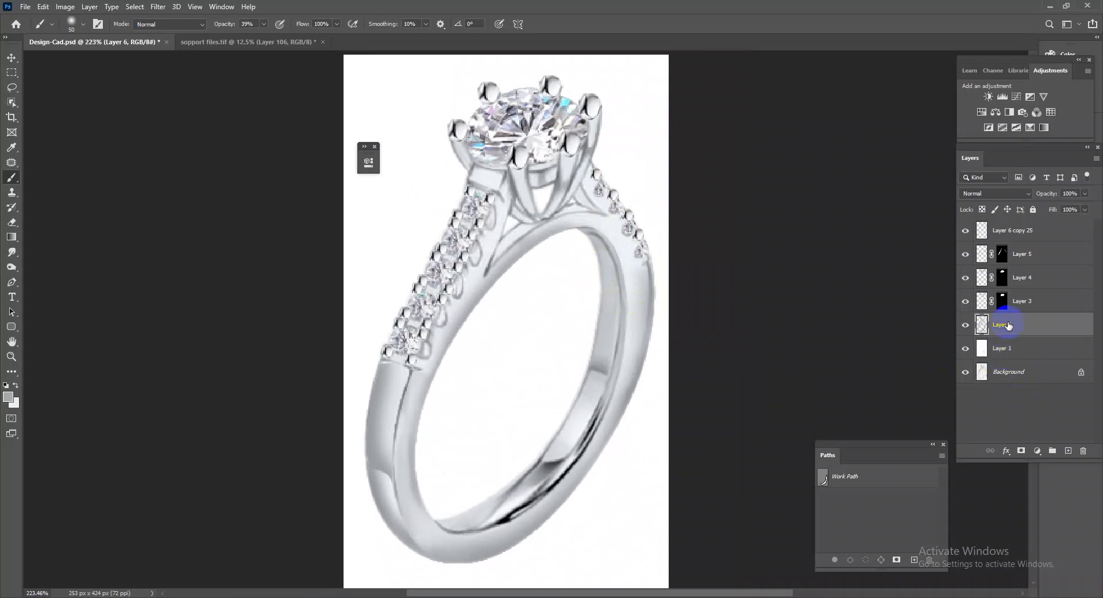
{"action": "left_click", "coordinate": [1018, 234]}
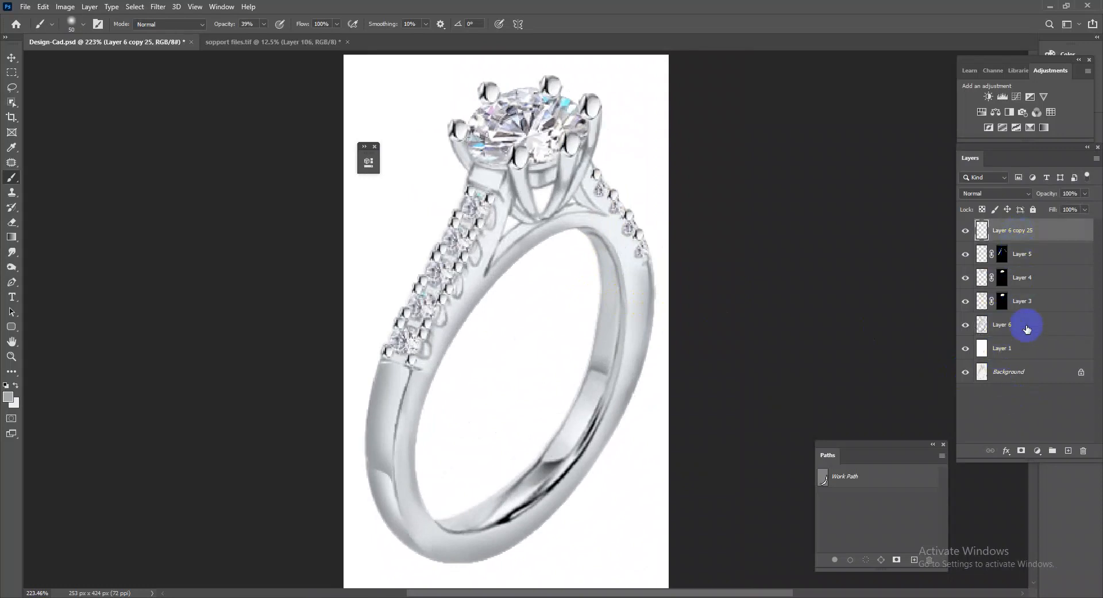
{"action": "left_click", "coordinate": [1028, 251]}
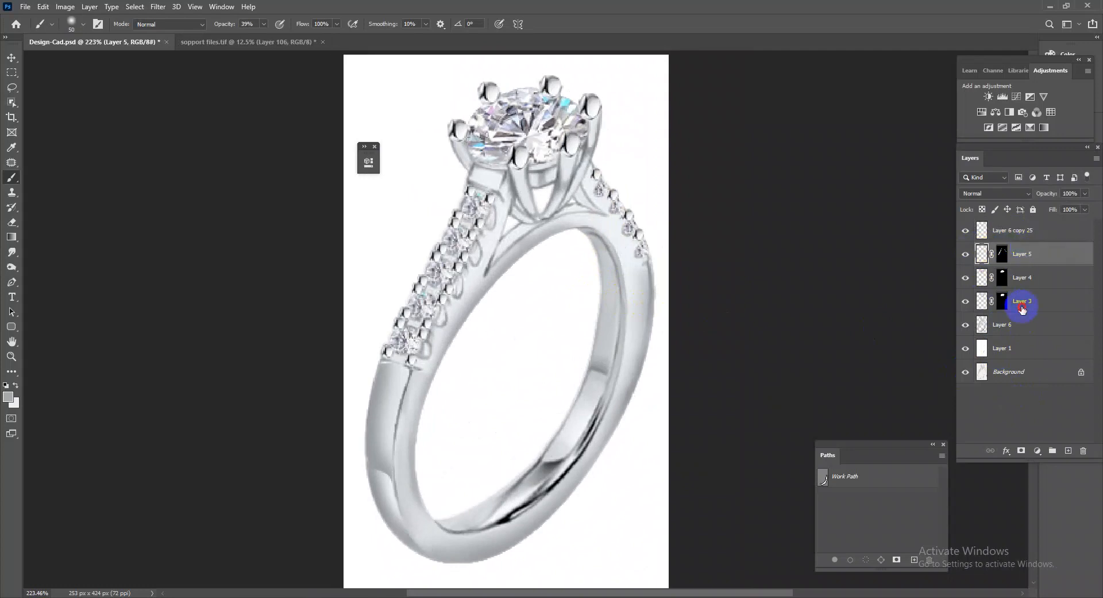
{"action": "left_click", "coordinate": [1016, 305], "text": "shift"}
{"action": "key", "text": "ctrl+e"}
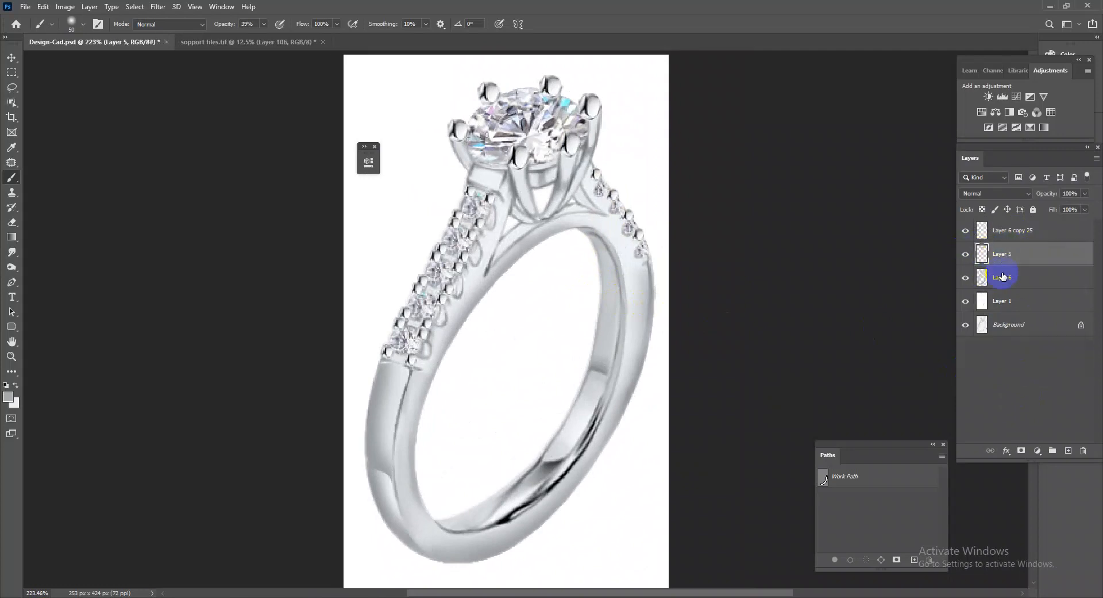
Move Layer 6 copy 25 below the merged diamonds and merge it into the ring on Layer 6.
{"action": "left_click", "coordinate": [967, 255]}
{"action": "left_click", "coordinate": [967, 255]}
{"action": "left_click_drag", "start_coordinate": [1007, 236], "coordinate": [1008, 259]}
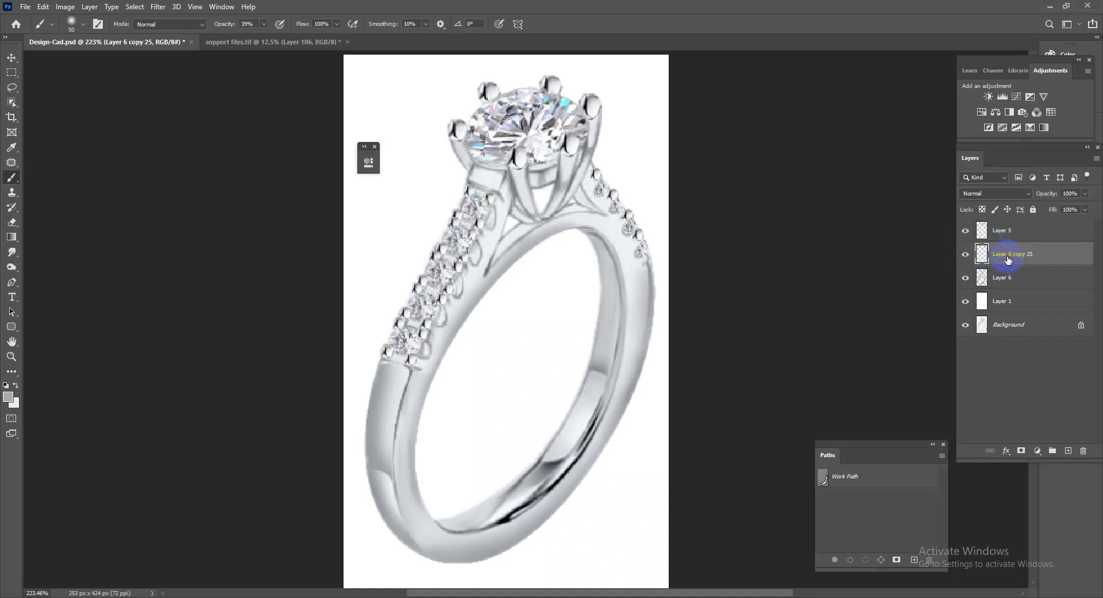
{"action": "key", "text": "ctrl+e"}
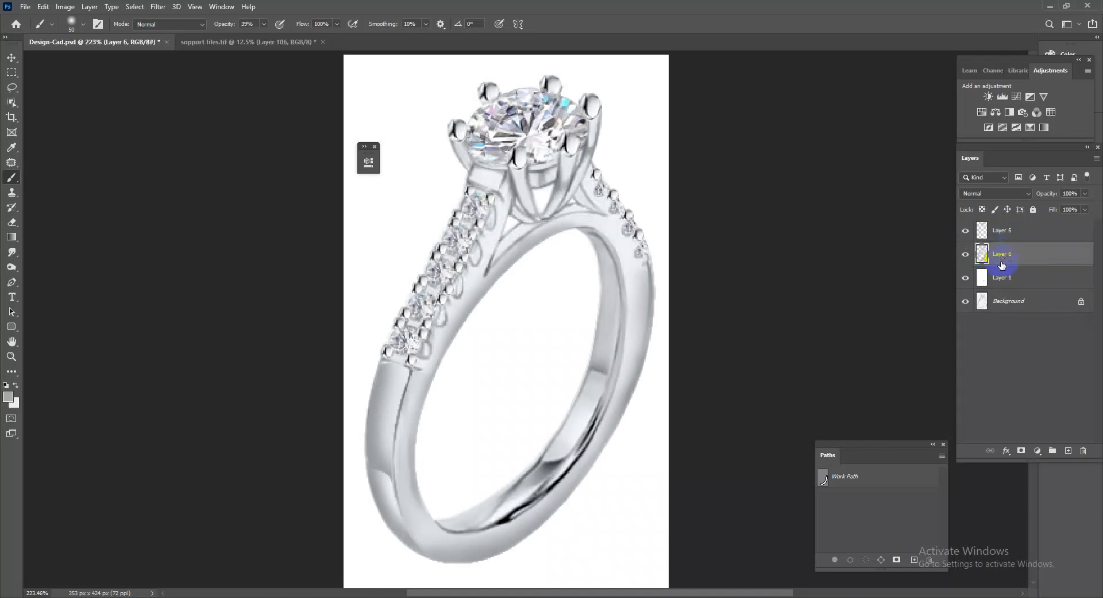
Duplicate Layer 6, add a new layer with the ring outline selected, and sample a yellow-gold swatch from sopport files.tif.
{"action": "key", "text": "ctrl+j"}
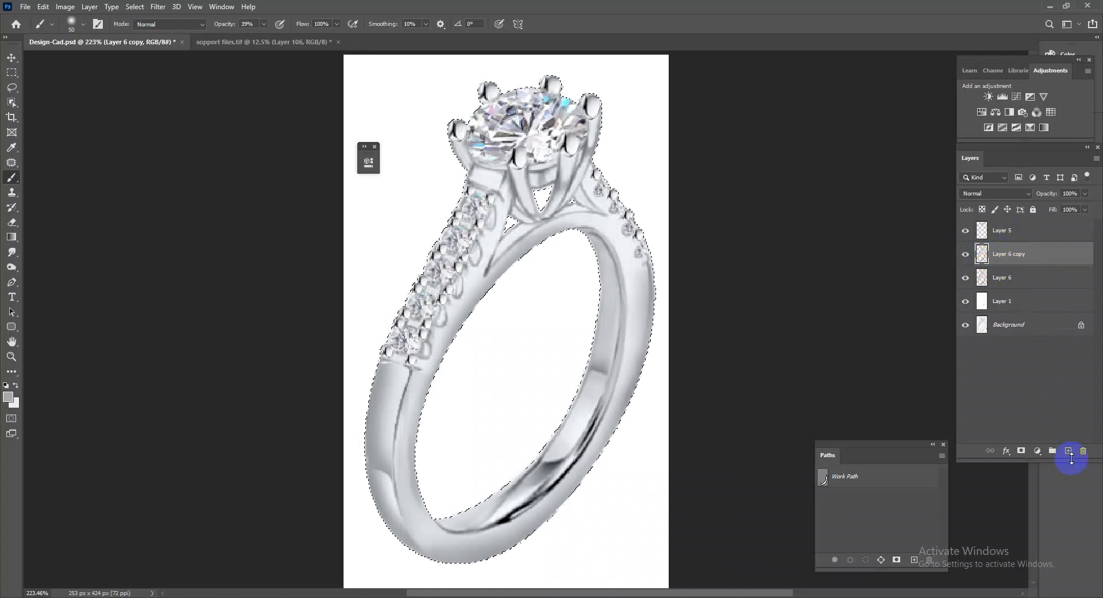
{"action": "left_click", "coordinate": [1068, 450]}
{"action": "left_click", "coordinate": [264, 42]}
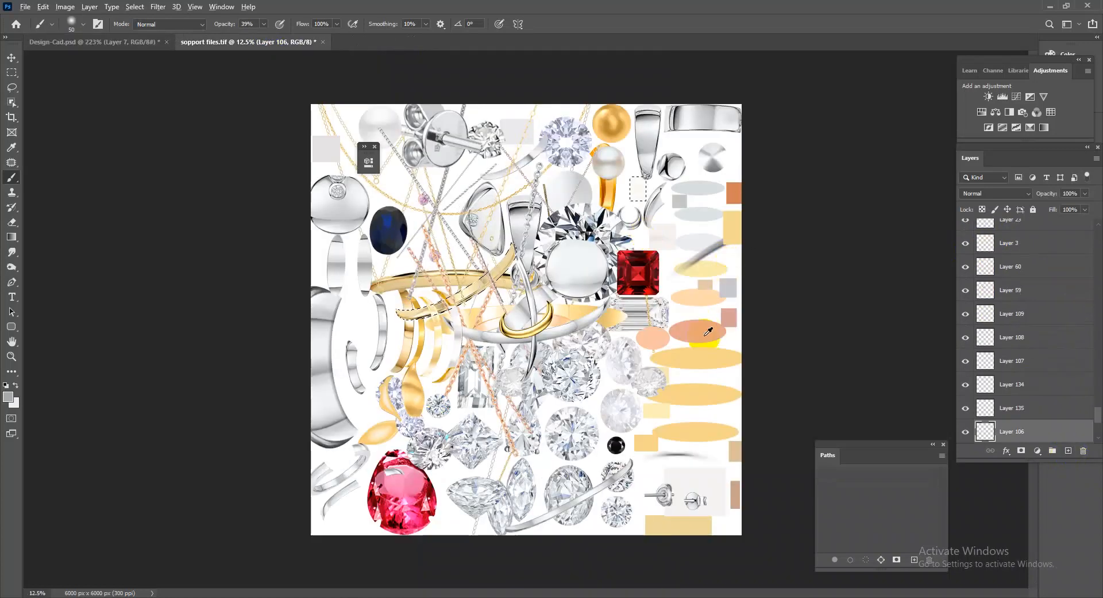
{"action": "left_click", "coordinate": [701, 360], "text": "alt"}
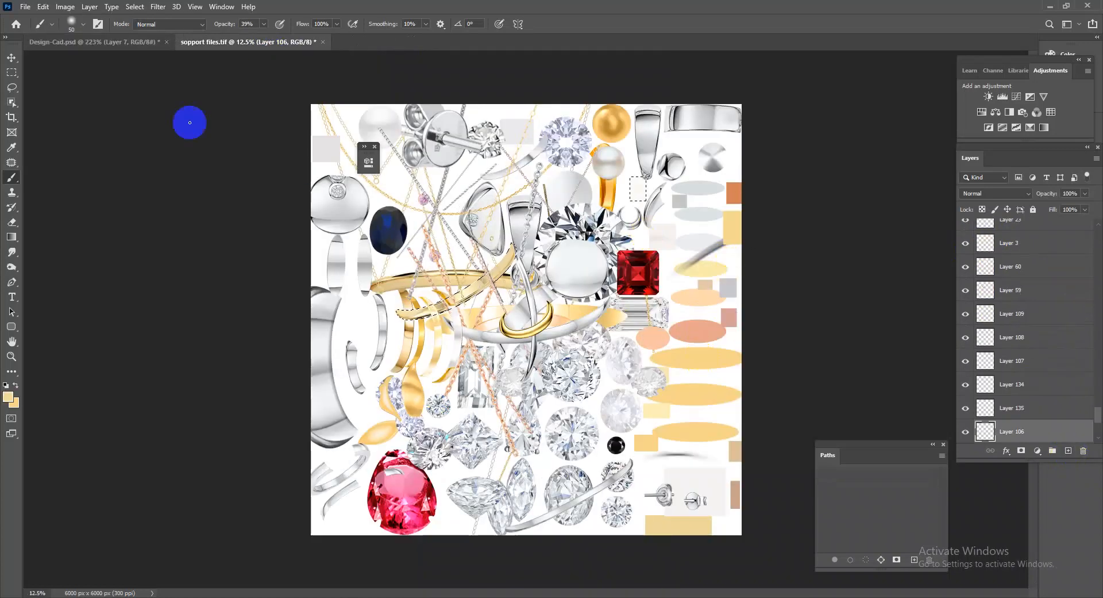
Fill the ring selection in Design-Cad.psd with the gold colour, set the layer to Color mode and merge it into Layer 6 copy.
{"action": "left_click", "coordinate": [135, 44]}
{"action": "key", "text": "alt+BackSpace"}
{"action": "left_click_drag", "start_coordinate": [996, 193], "coordinate": [974, 463]}
{"action": "left_click", "coordinate": [980, 463]}
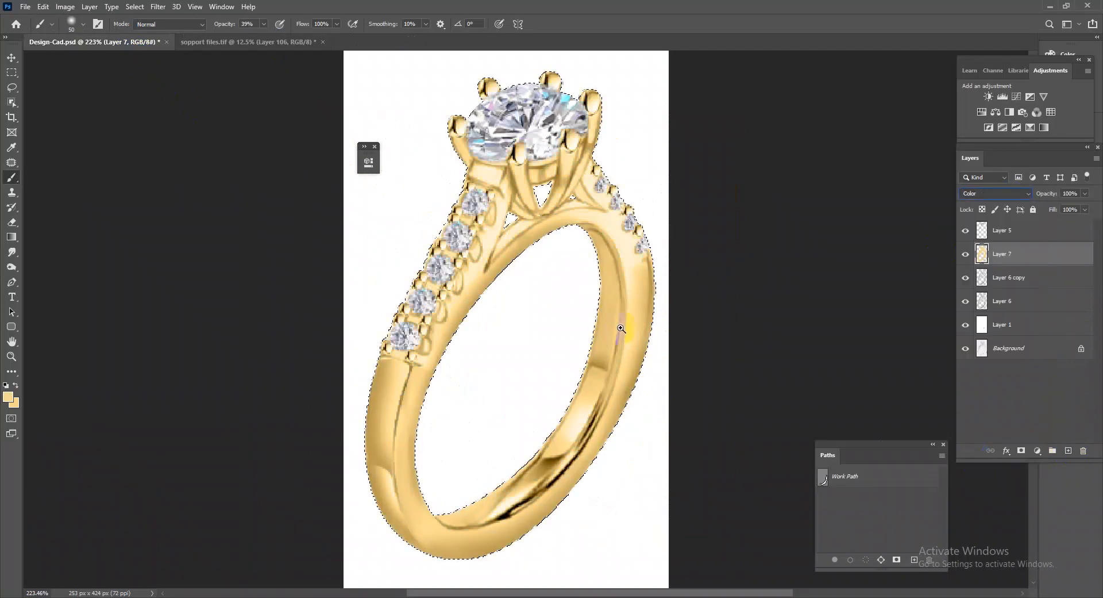
{"action": "scroll", "coordinate": [591, 338], "scroll_direction": "down", "scroll_amount": 3}
{"action": "scroll", "coordinate": [581, 333], "scroll_direction": "up", "scroll_amount": 2}
{"action": "key", "text": "ctrl+e"}
{"action": "scroll", "coordinate": [631, 356], "scroll_direction": "up", "scroll_amount": 3}
{"action": "scroll", "coordinate": [634, 339], "scroll_direction": "down", "scroll_amount": 3}
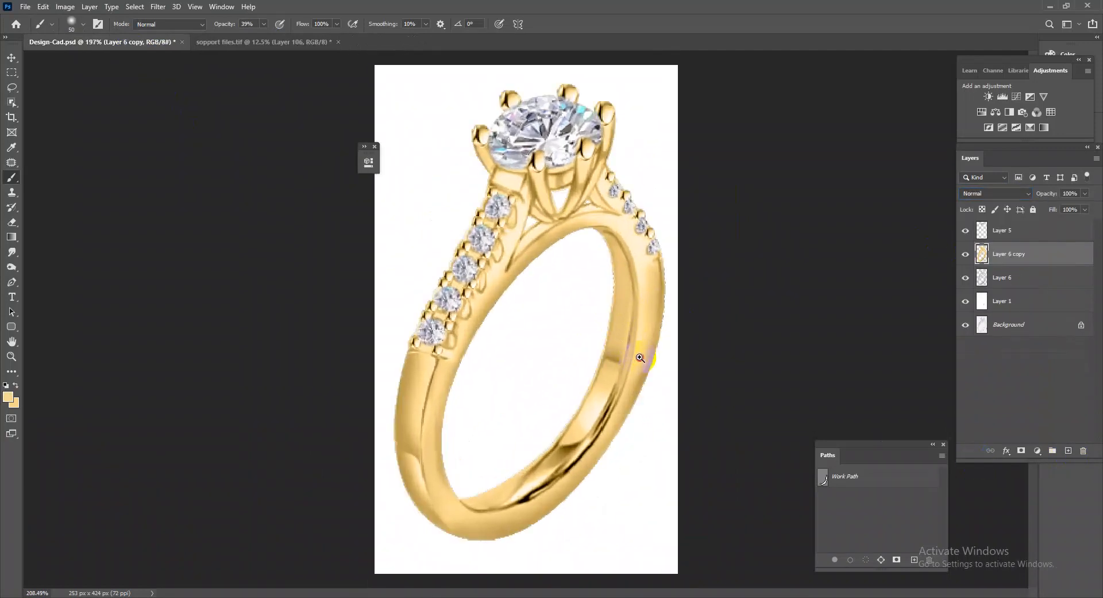
Duplicate the gold ring, add a new layer with its outline selected, and sample a peach rose-gold swatch from sopport files.tif.
{"action": "key", "text": "ctrl+j"}
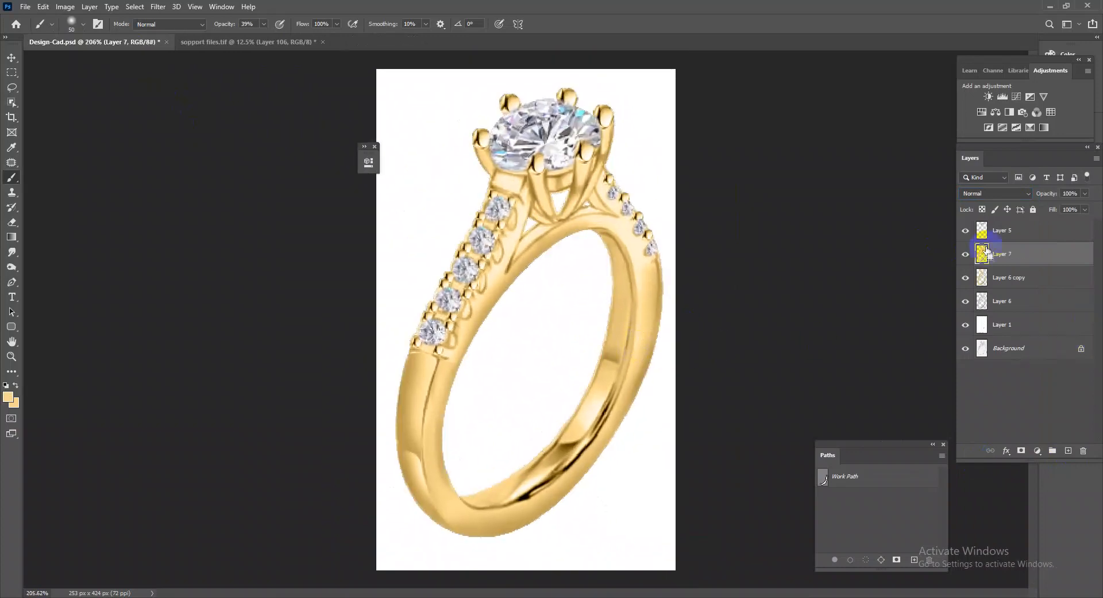
{"action": "left_click", "coordinate": [981, 253], "text": "ctrl"}
{"action": "left_click", "coordinate": [1068, 450]}
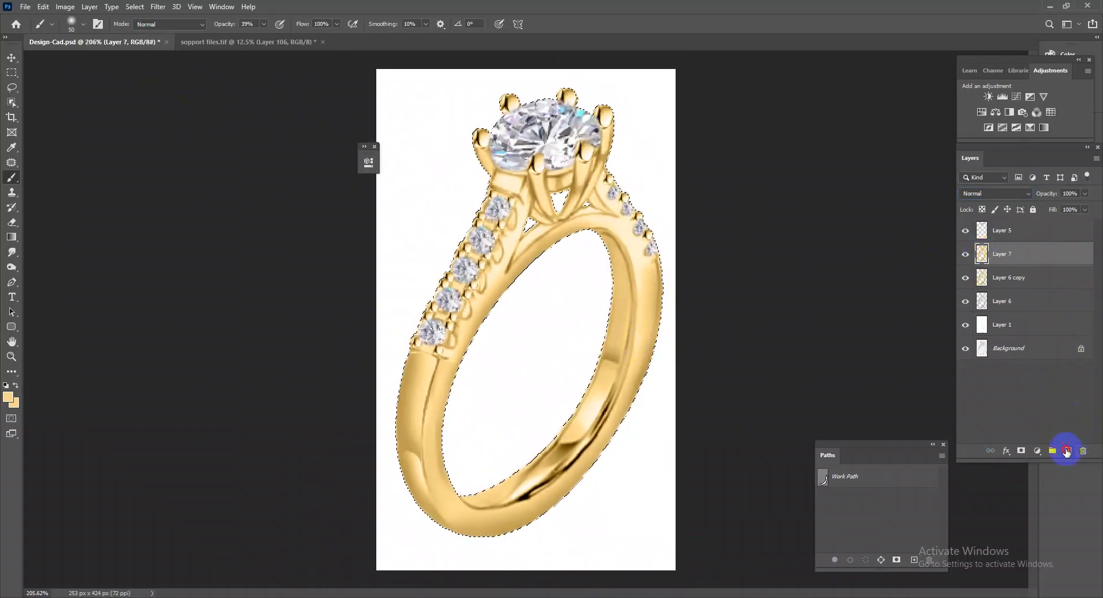
{"action": "left_click", "coordinate": [292, 52]}
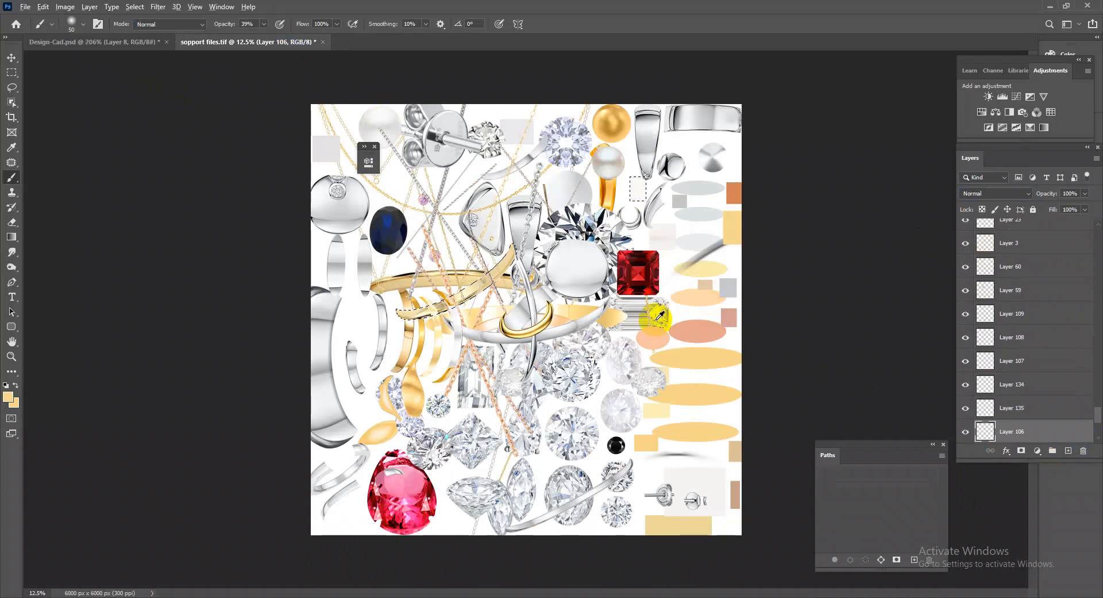
Fill the ring selection in Design-Cad.psd with the peach colour, set the layer to Color mode and merge it into Layer 7.
{"action": "left_click", "coordinate": [111, 43]}
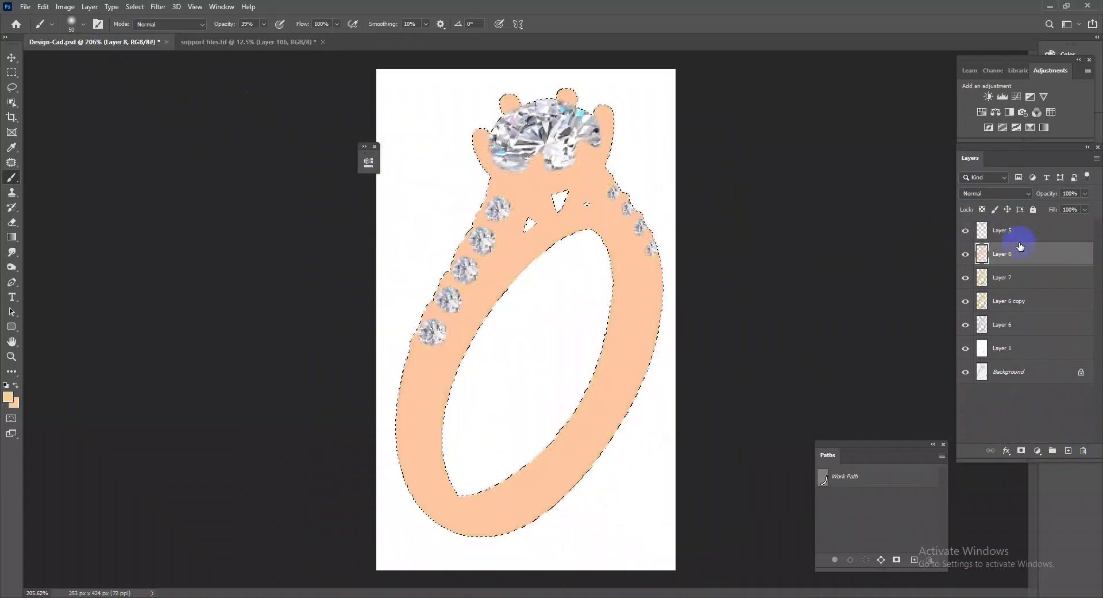
{"action": "left_click", "coordinate": [1014, 194]}
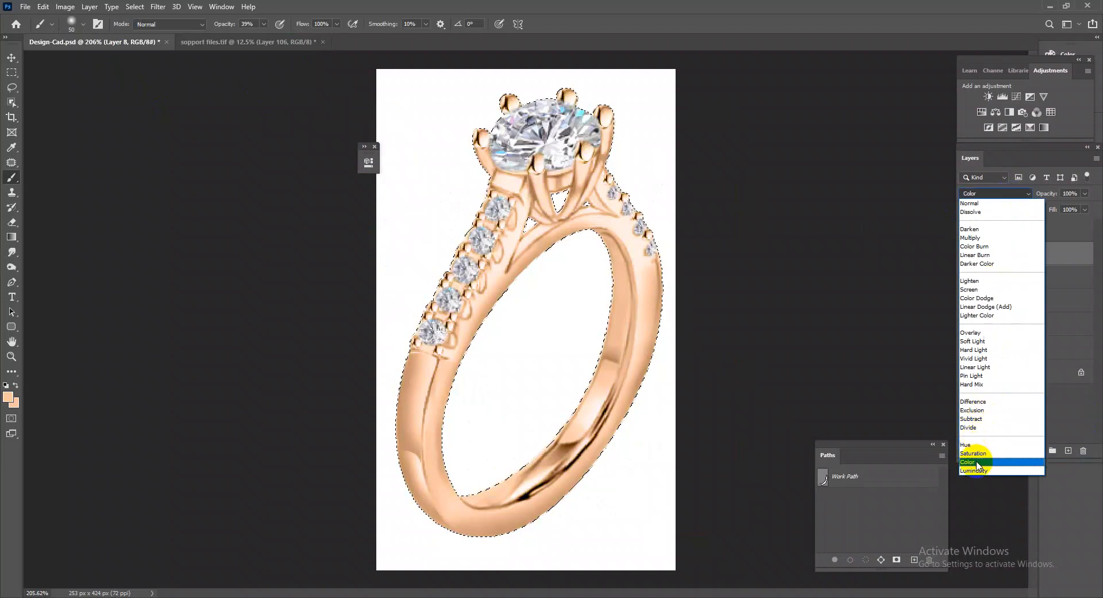
{"action": "left_click", "coordinate": [979, 463]}
{"action": "key", "text": "ctrl+e"}
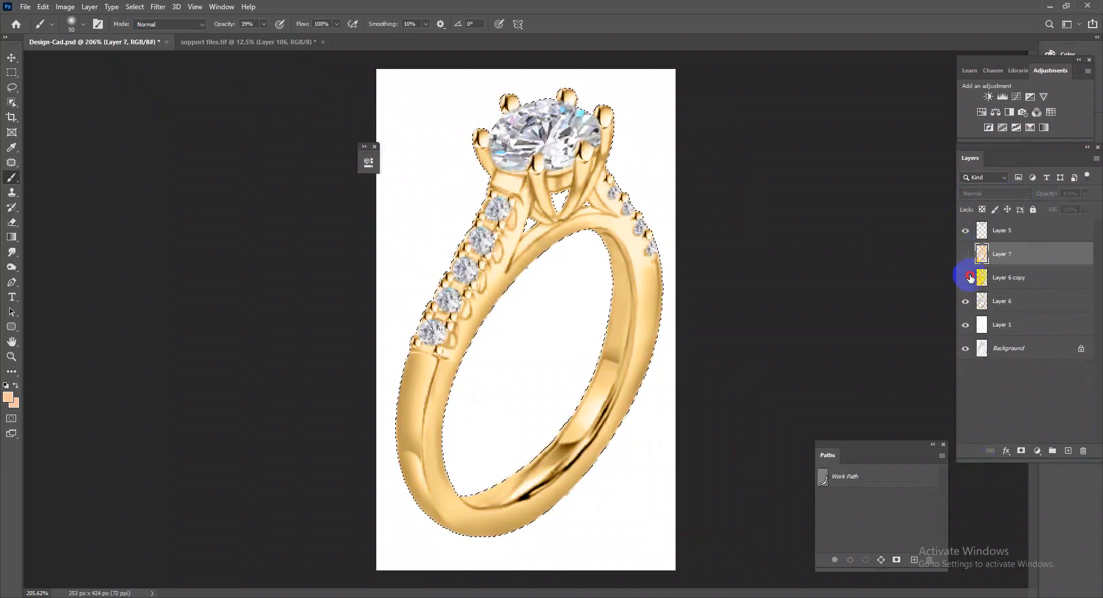
Compare the gold ring on Layer 6 copy with the silver version beneath it, keeping the rose-gold Layer 7 hidden.
{"action": "left_click_drag", "start_coordinate": [563, 386], "coordinate": [606, 394]}
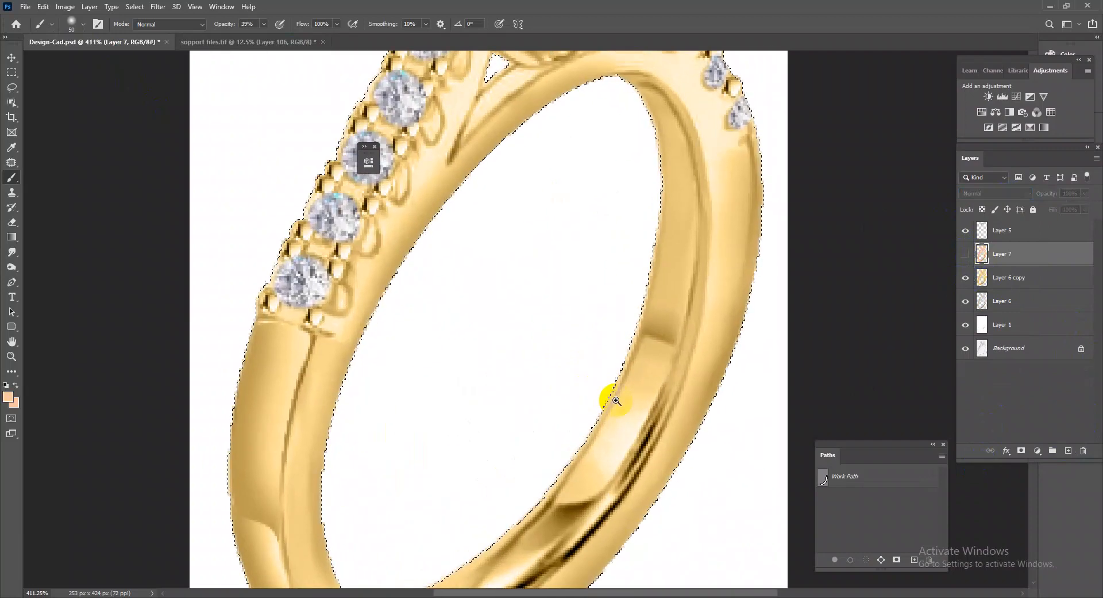
{"action": "left_click_drag", "start_coordinate": [670, 329], "coordinate": [800, 362]}
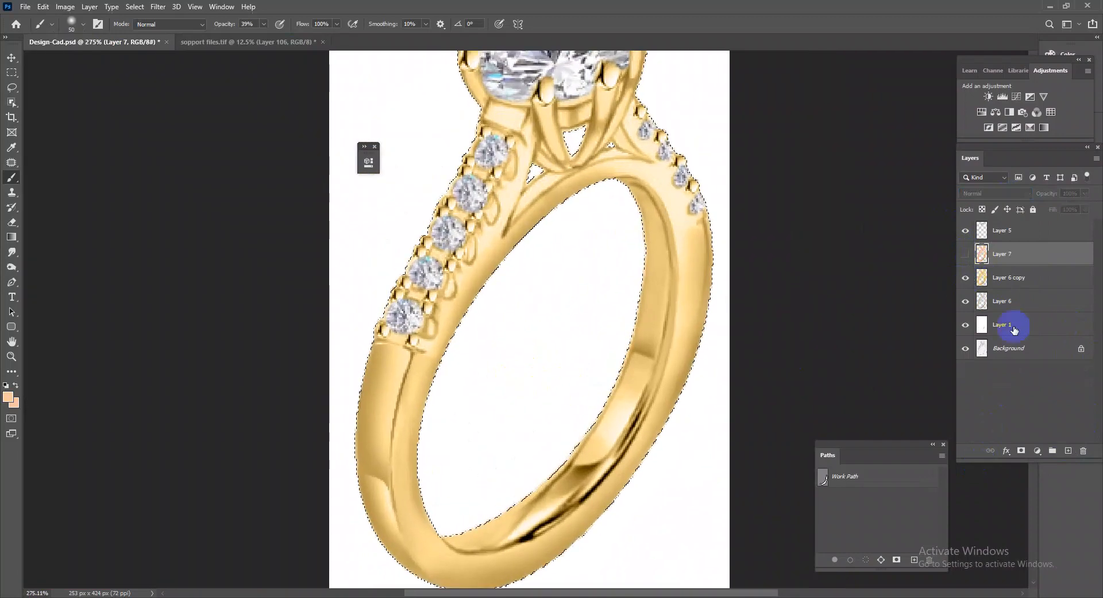
{"action": "left_click", "coordinate": [965, 278]}
{"action": "left_click", "coordinate": [965, 278]}
{"action": "left_click_drag", "start_coordinate": [630, 328], "coordinate": [557, 392]}
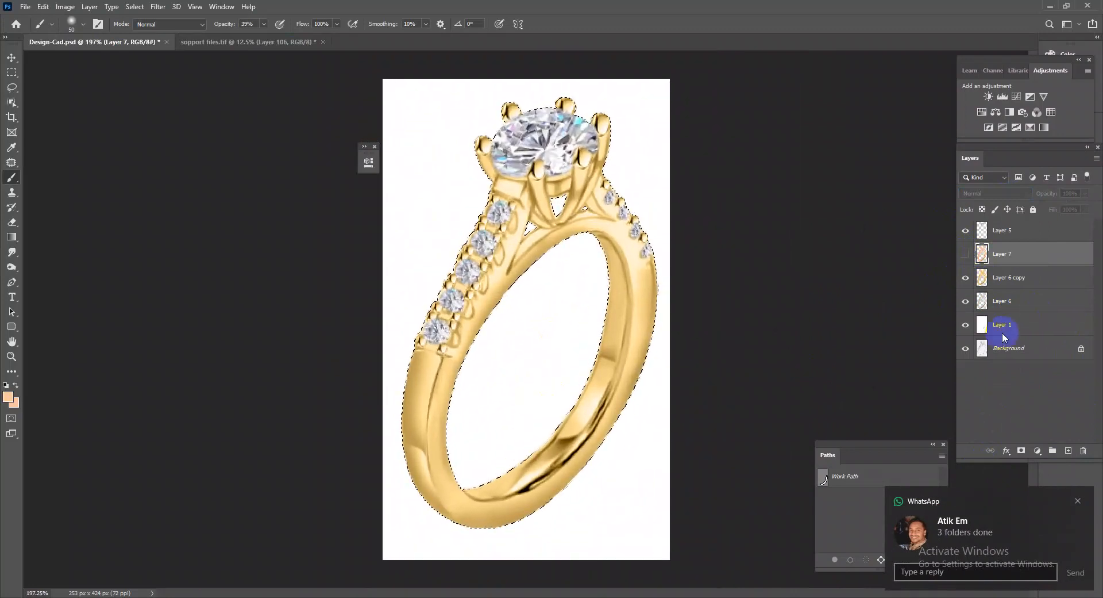
Compare the finished gold ring with the original pencil sketch by repeatedly isolating the Background layer.
{"action": "left_click", "coordinate": [1078, 501]}
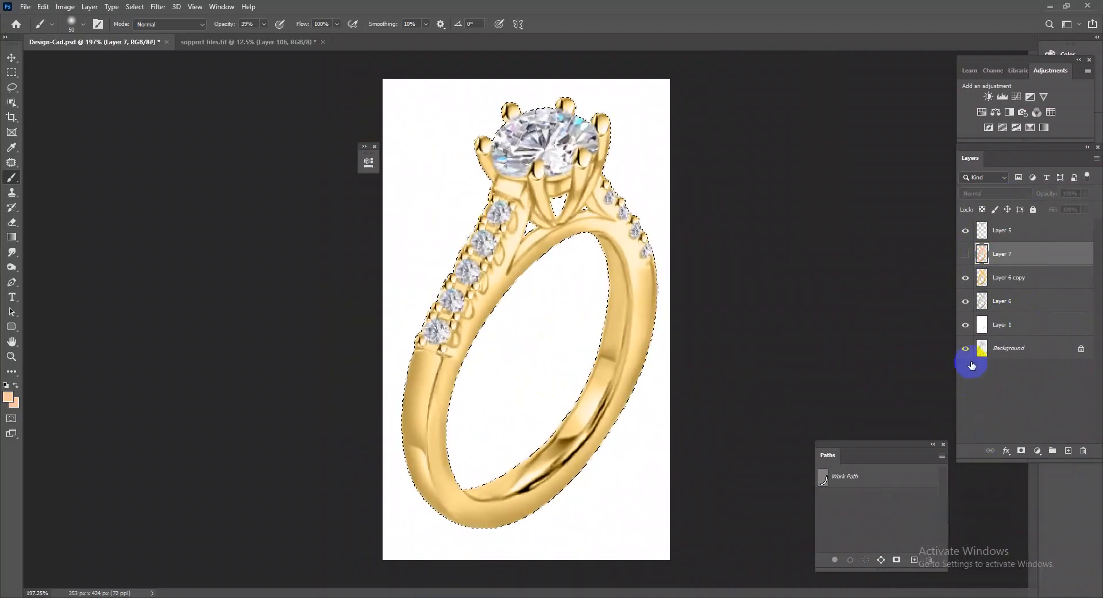
{"action": "left_click", "coordinate": [965, 348], "text": "alt"}
{"action": "left_click", "coordinate": [966, 348], "text": "alt"}
{"action": "left_click", "coordinate": [966, 348], "text": "alt"}
{"action": "left_click", "coordinate": [966, 348], "text": "alt"}
{"action": "left_click", "coordinate": [966, 348], "text": "alt"}
{"action": "left_click", "coordinate": [966, 348], "text": "alt"}
{"action": "left_click", "coordinate": [966, 348], "text": "alt"}
{"action": "left_click", "coordinate": [966, 348], "text": "alt"}
{"action": "left_click", "coordinate": [966, 348], "text": "alt"}
{"action": "left_click", "coordinate": [966, 348], "text": "alt"}
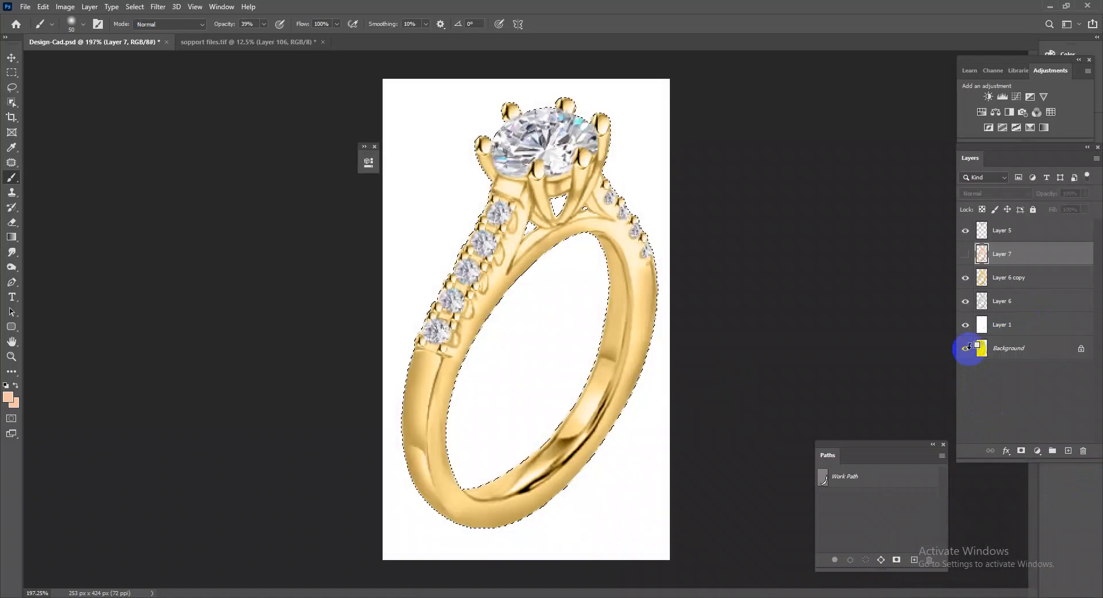
Show the rose-gold Layer 7, and then hide it together with Layer 6 copy to review the silver ring.
{"action": "left_click", "coordinate": [966, 256]}
{"action": "scroll", "coordinate": [468, 344], "scroll_direction": "up", "scroll_amount": 3}
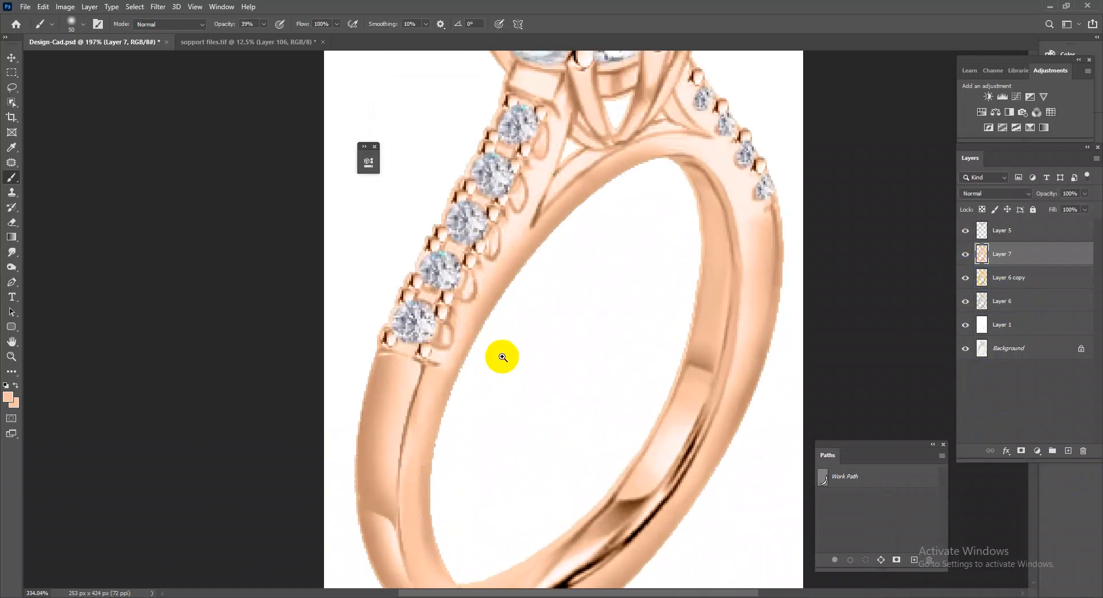
{"action": "left_click", "coordinate": [966, 254]}
{"action": "left_click", "coordinate": [966, 277]}
{"action": "scroll", "coordinate": [658, 353], "scroll_direction": "down", "scroll_amount": 4}
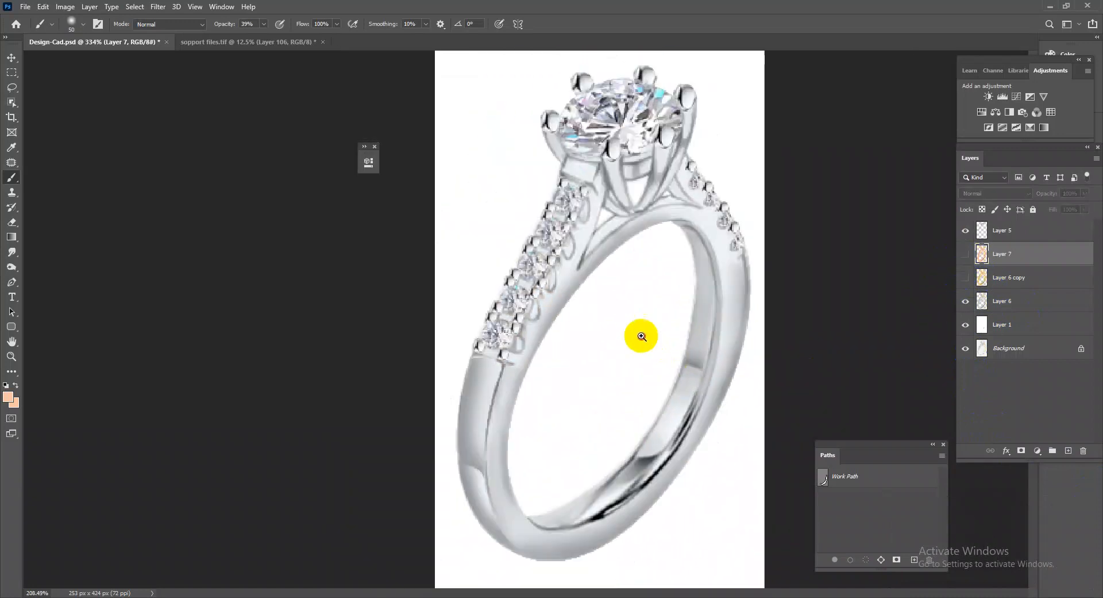
{"action": "scroll", "coordinate": [584, 388], "scroll_direction": "up", "scroll_amount": 2}
Compare the silver ring with the original sketch by alternately isolating the Background layer and restoring the others.
{"action": "left_click", "coordinate": [966, 348], "text": "alt"}
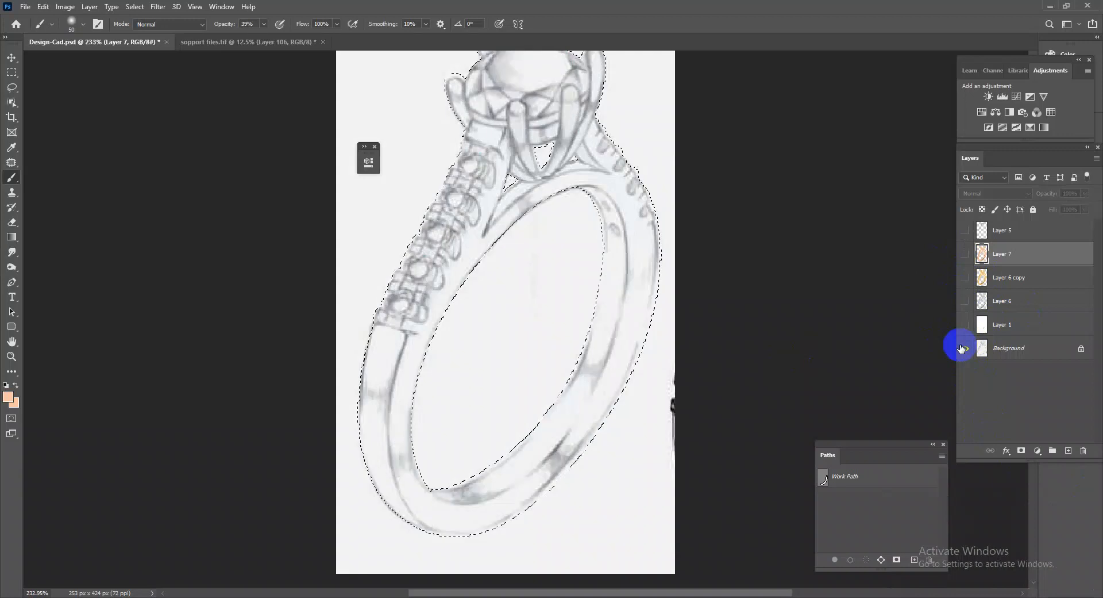
{"action": "left_click", "coordinate": [962, 348], "text": "alt"}
{"action": "left_click", "coordinate": [962, 348], "text": "alt"}
{"action": "left_click", "coordinate": [962, 348], "text": "alt"}
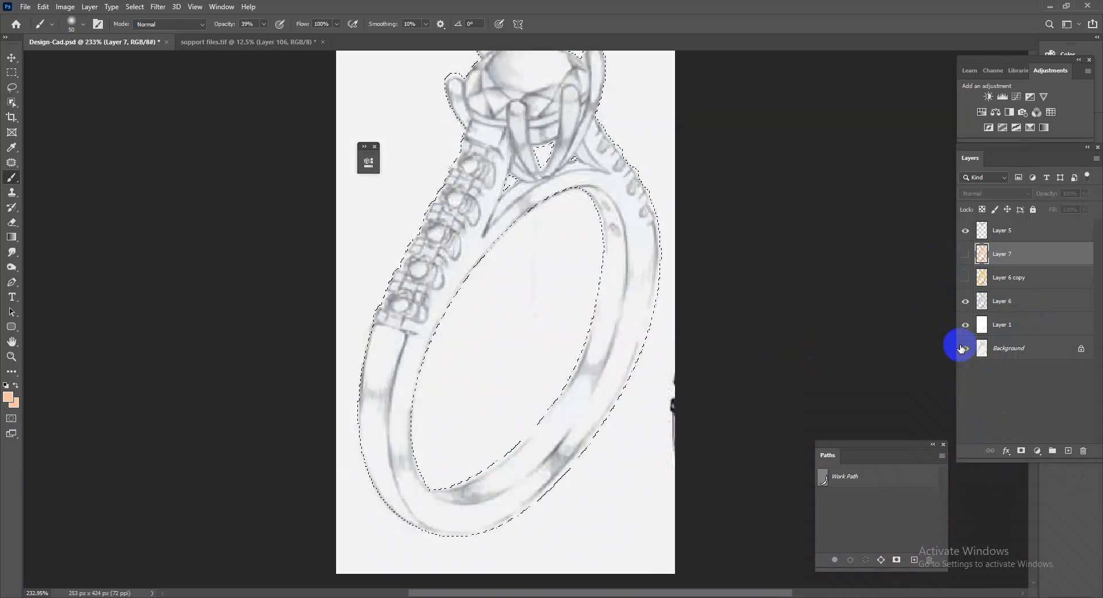
Show Layer 6 copy again and inspect the gold ring's band, prongs and stones at different magnifications.
{"action": "left_click", "coordinate": [965, 277]}
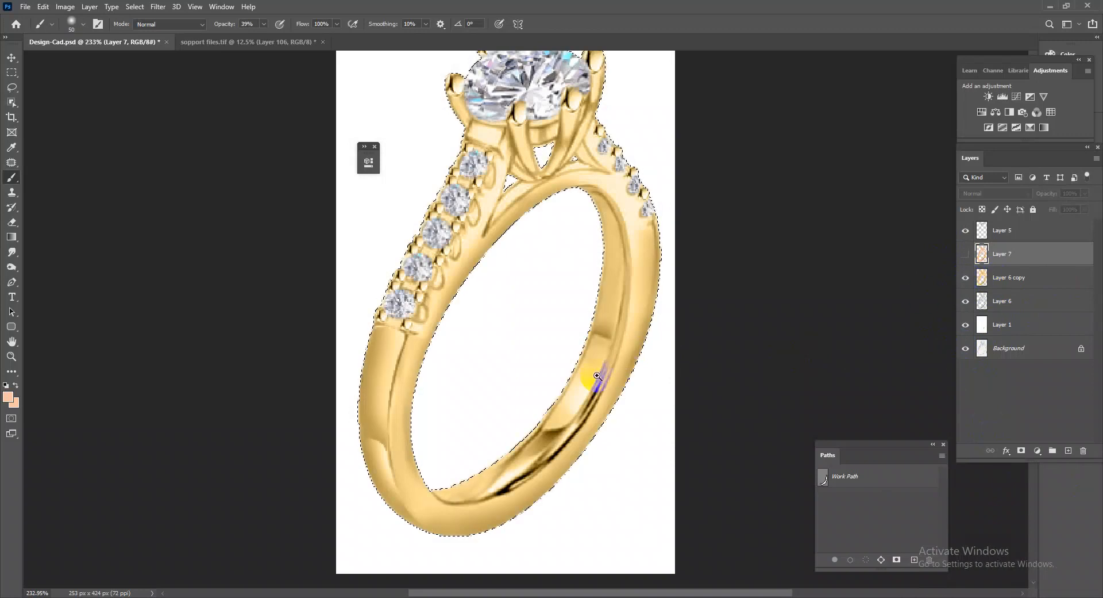
{"action": "scroll", "coordinate": [539, 296], "scroll_direction": "down", "scroll_amount": 4}
{"action": "scroll", "coordinate": [514, 352], "scroll_direction": "up", "scroll_amount": 2}
{"action": "mouse_move", "coordinate": [548, 420]}
{"action": "left_mouse_down"}
{"action": "mouse_move", "coordinate": [561, 439]}
{"action": "mouse_move", "coordinate": [591, 446]}
{"action": "mouse_move", "coordinate": [546, 414]}
{"action": "mouse_move", "coordinate": [568, 419]}
{"action": "left_mouse_up"}
{"action": "scroll", "coordinate": [567, 419], "scroll_direction": "up", "scroll_amount": 1}
{"action": "scroll", "coordinate": [555, 230], "scroll_direction": "down", "scroll_amount": 2}
{"action": "scroll", "coordinate": [559, 224], "scroll_direction": "up", "scroll_amount": 2}
{"action": "scroll", "coordinate": [559, 225], "scroll_direction": "up", "scroll_amount": 1}
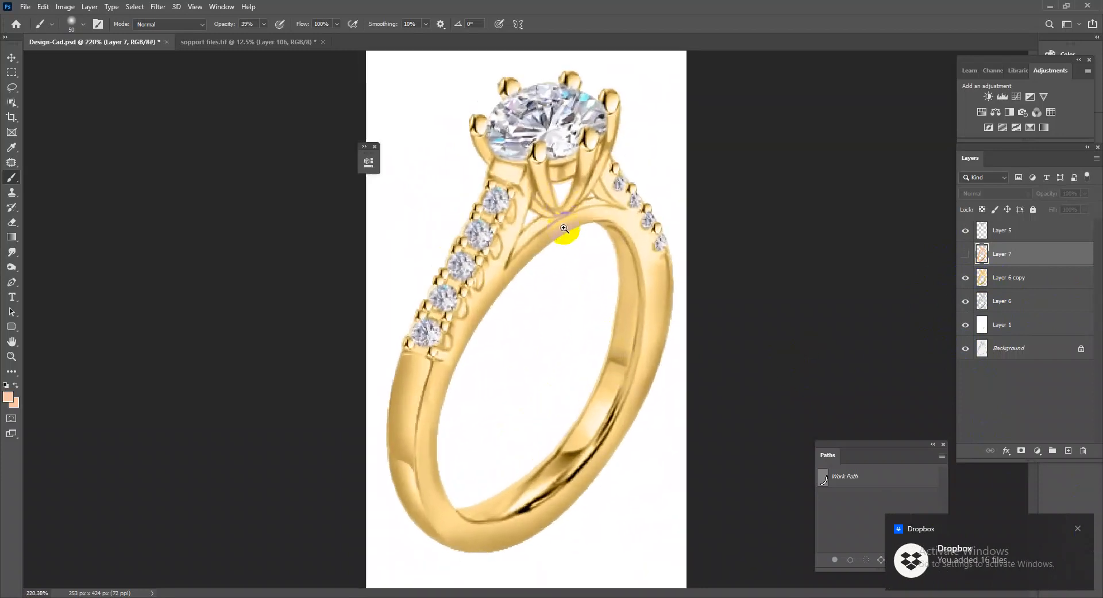
Show the rose-gold Layer 7, hide Layer 6 copy and view the whole rose-gold ring.
{"action": "left_click", "coordinate": [968, 255]}
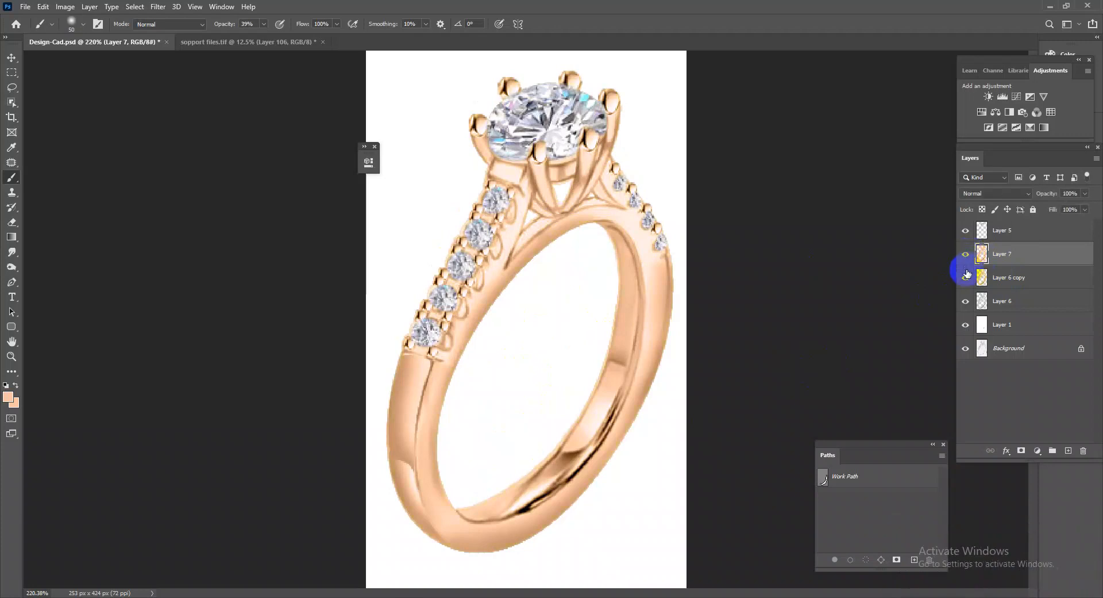
{"action": "scroll", "coordinate": [610, 305], "scroll_direction": "down", "scroll_amount": 6}
{"action": "scroll", "coordinate": [532, 413], "scroll_direction": "up", "scroll_amount": 4}
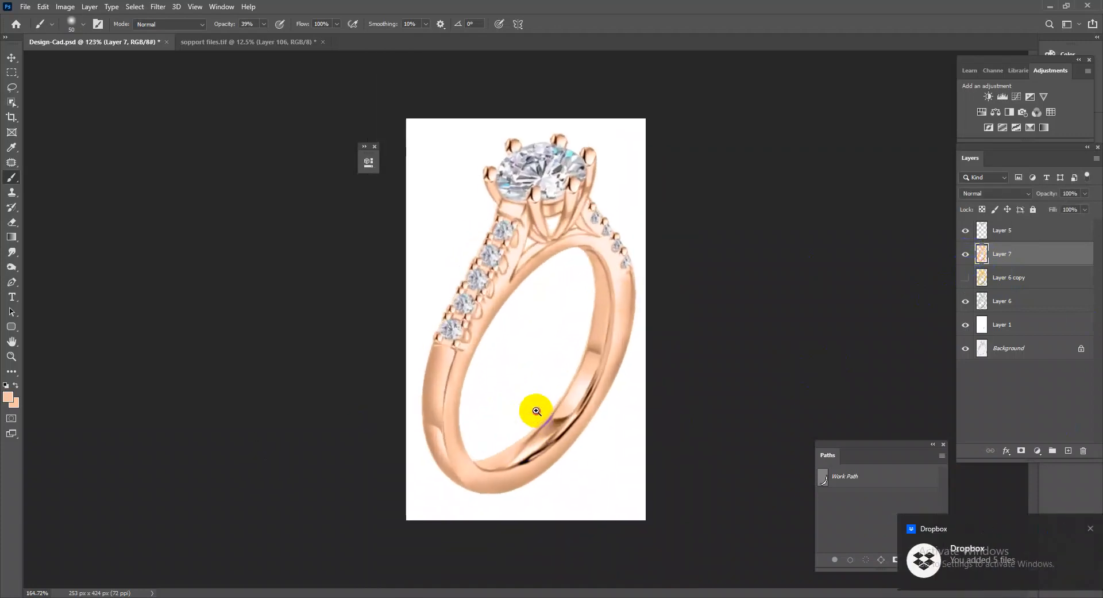
Copy the grey shadow on layer 1 from sopport files.tif into Design-Cad.psd.
{"action": "left_click_drag", "start_coordinate": [253, 42], "coordinate": [93, 118]}
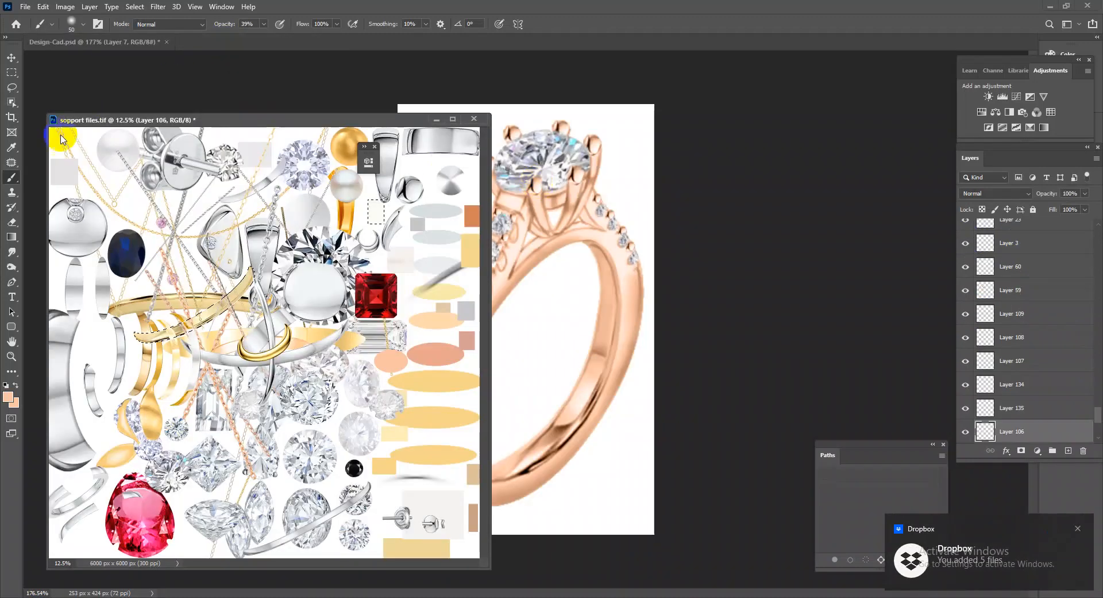
{"action": "left_click", "coordinate": [8, 62]}
{"action": "left_click", "coordinate": [443, 285]}
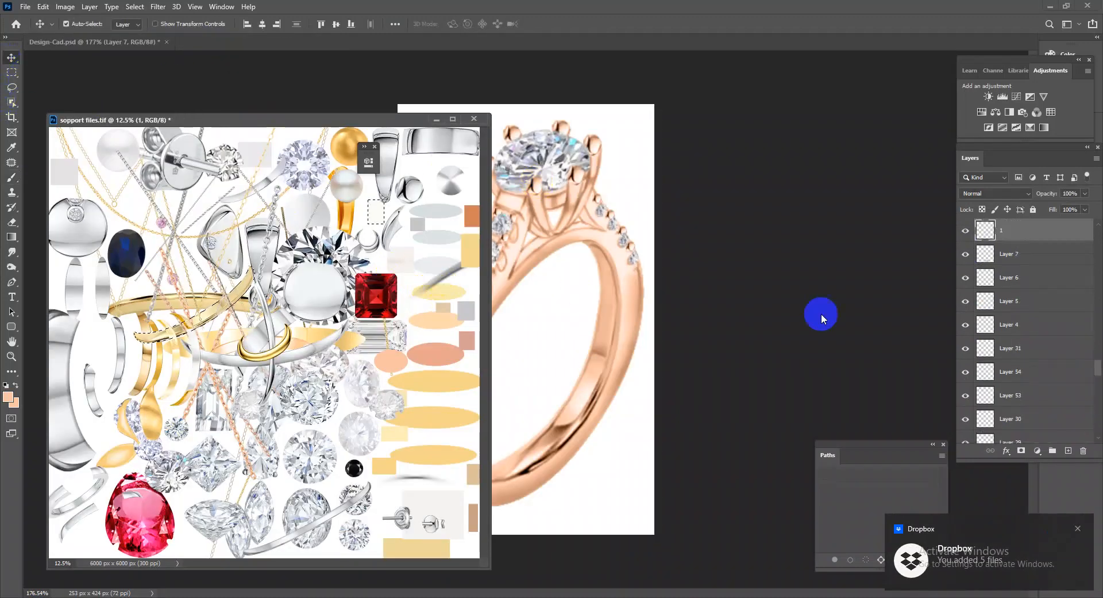
{"action": "left_click_drag", "start_coordinate": [1030, 238], "coordinate": [586, 486]}
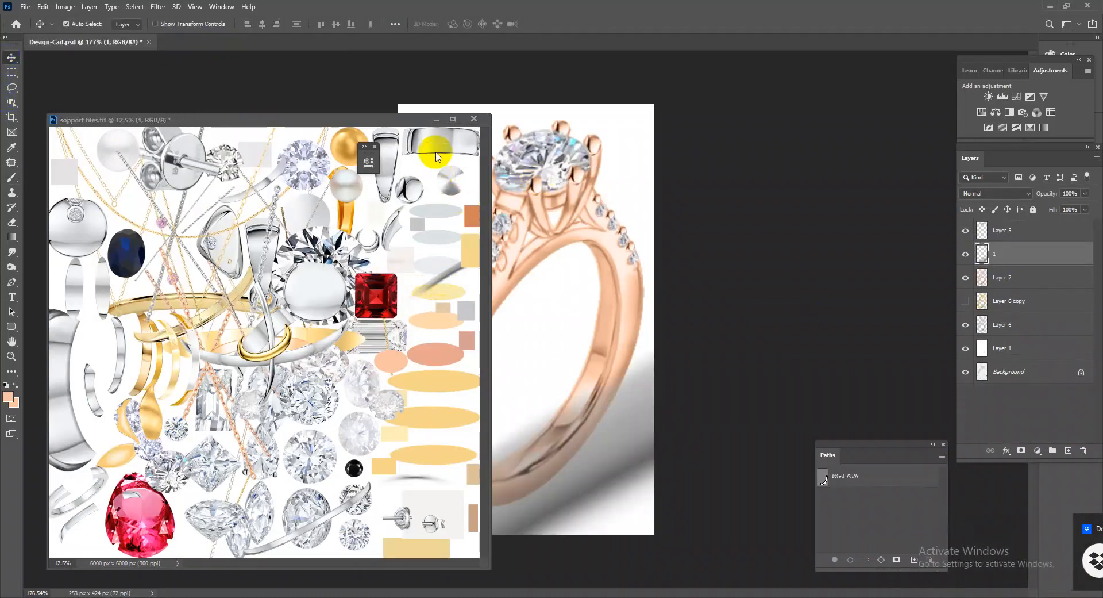
{"action": "left_click_drag", "start_coordinate": [390, 123], "coordinate": [103, 46]}
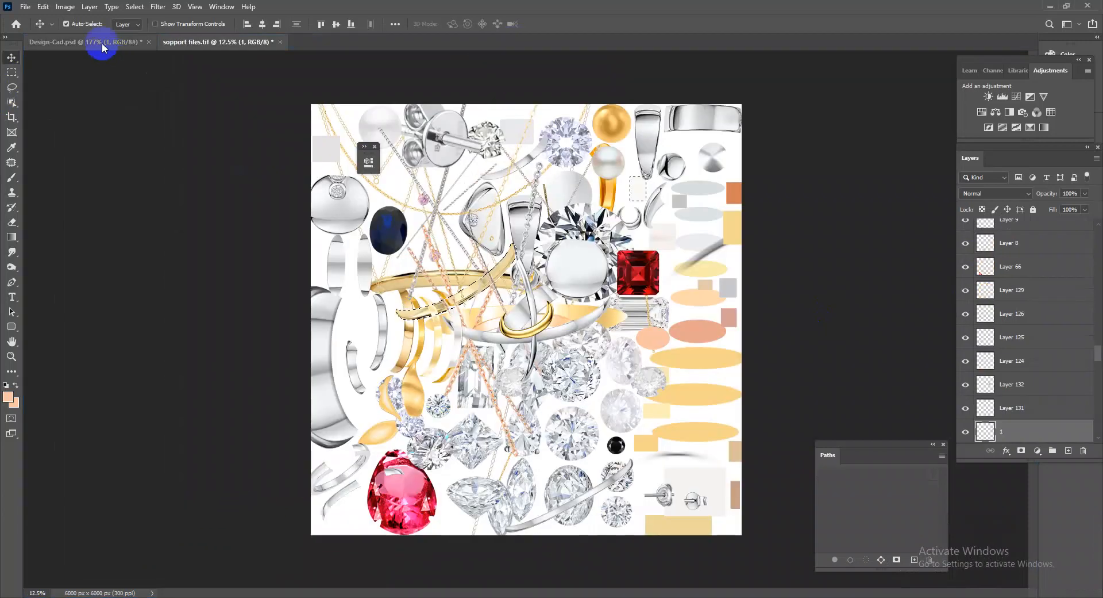
Move shadow layer 1 beneath Layer 6 in Design-Cad.psd, scale it down and place it under the ring's base.
{"action": "left_click", "coordinate": [86, 42]}
{"action": "left_click_drag", "start_coordinate": [1063, 263], "coordinate": [1066, 340]}
{"action": "key", "text": "ctrl+t"}
{"action": "scroll", "coordinate": [670, 300], "scroll_direction": "down", "scroll_amount": 5}
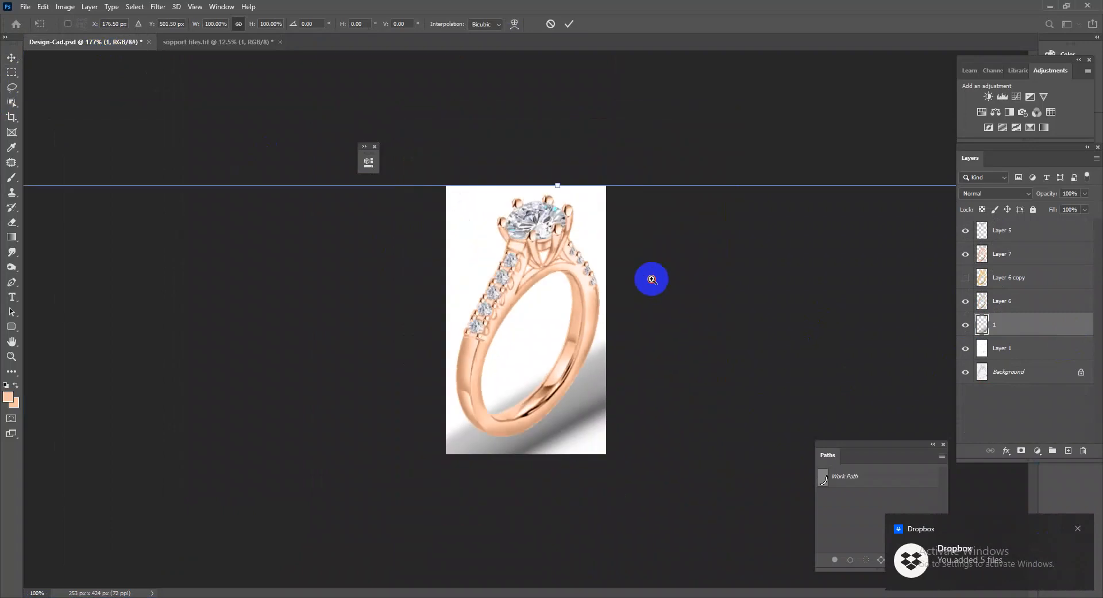
{"action": "left_click_drag", "start_coordinate": [124, 220], "coordinate": [474, 400]}
{"action": "left_click_drag", "start_coordinate": [578, 428], "coordinate": [570, 378]}
{"action": "left_click_drag", "start_coordinate": [618, 349], "coordinate": [574, 389]}
{"action": "key", "text": "Return"}
{"action": "key", "text": "d"}
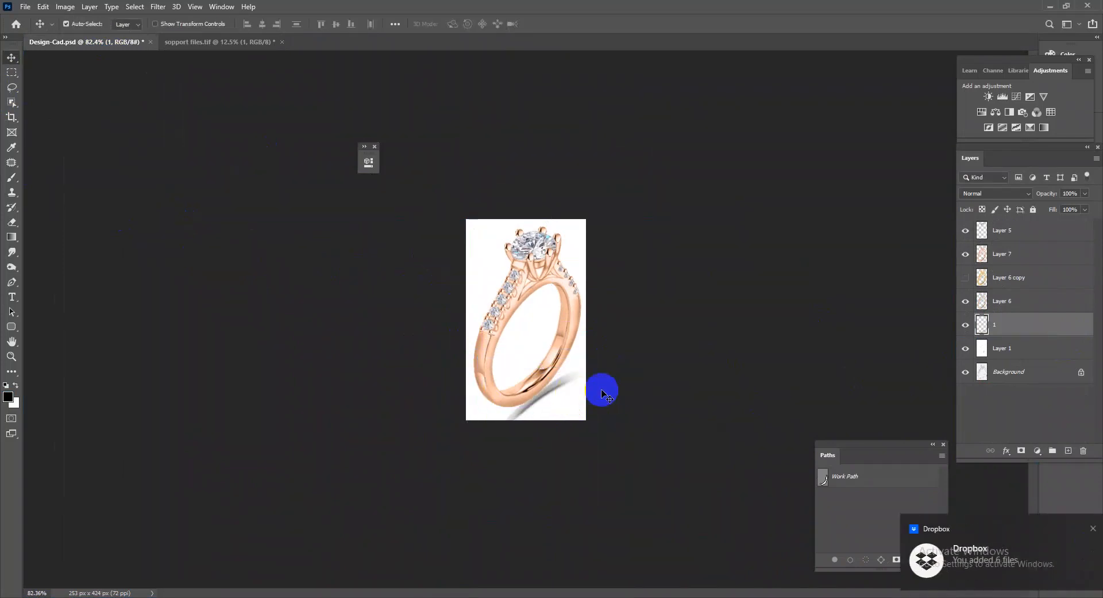
Widen the canvas on both sides of the ring to 372 px with the Crop tool.
{"action": "left_click", "coordinate": [12, 116]}
{"action": "left_click_drag", "start_coordinate": [586, 320], "coordinate": [599, 321]}
{"action": "left_click_drag", "start_coordinate": [448, 328], "coordinate": [436, 329]}
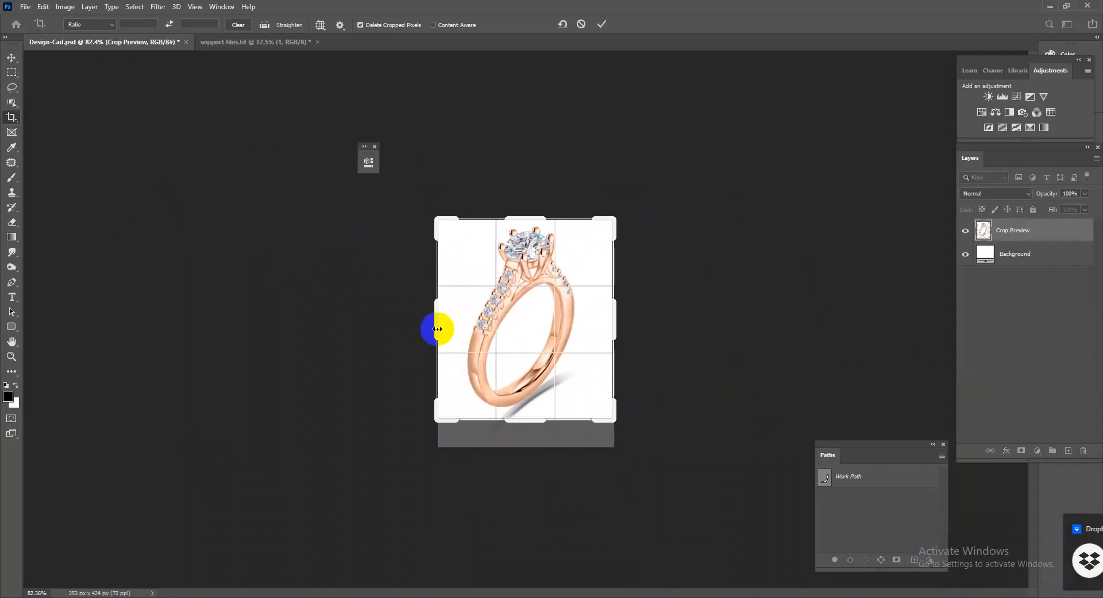
{"action": "double_click", "coordinate": [493, 355]}
Transform the shadow on layer 1 so it sits closer under the base of the band.
{"action": "left_click_drag", "start_coordinate": [565, 419], "coordinate": [607, 428]}
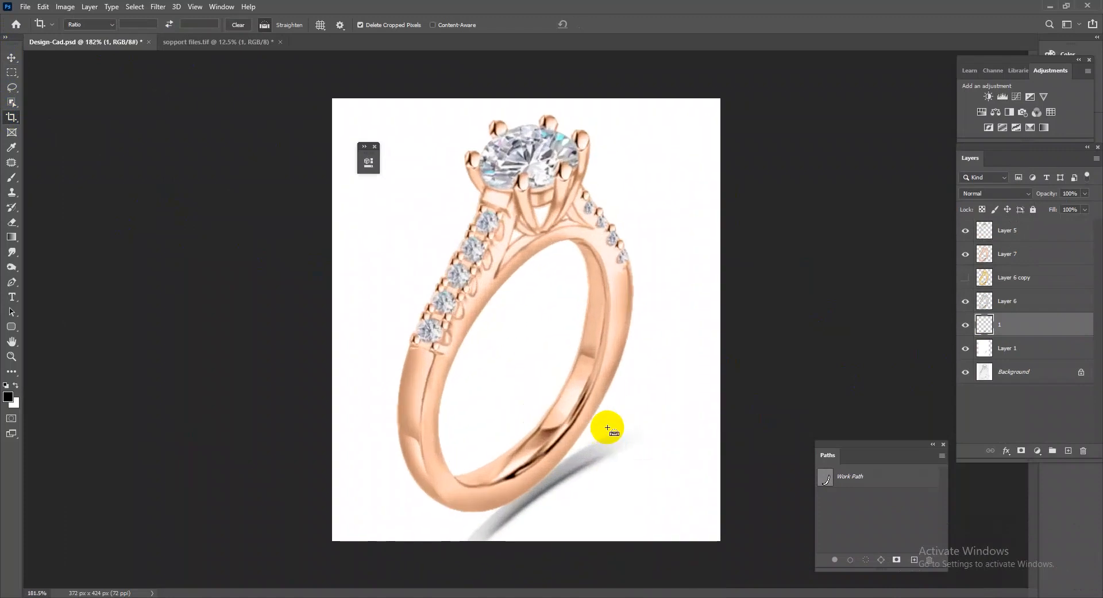
{"action": "key", "text": "ctrl+t"}
{"action": "left_click_drag", "start_coordinate": [612, 476], "coordinate": [584, 487]}
{"action": "key", "text": "Return"}
{"action": "left_click_drag", "start_coordinate": [639, 310], "coordinate": [581, 342]}
{"action": "left_click", "coordinate": [584, 343]}
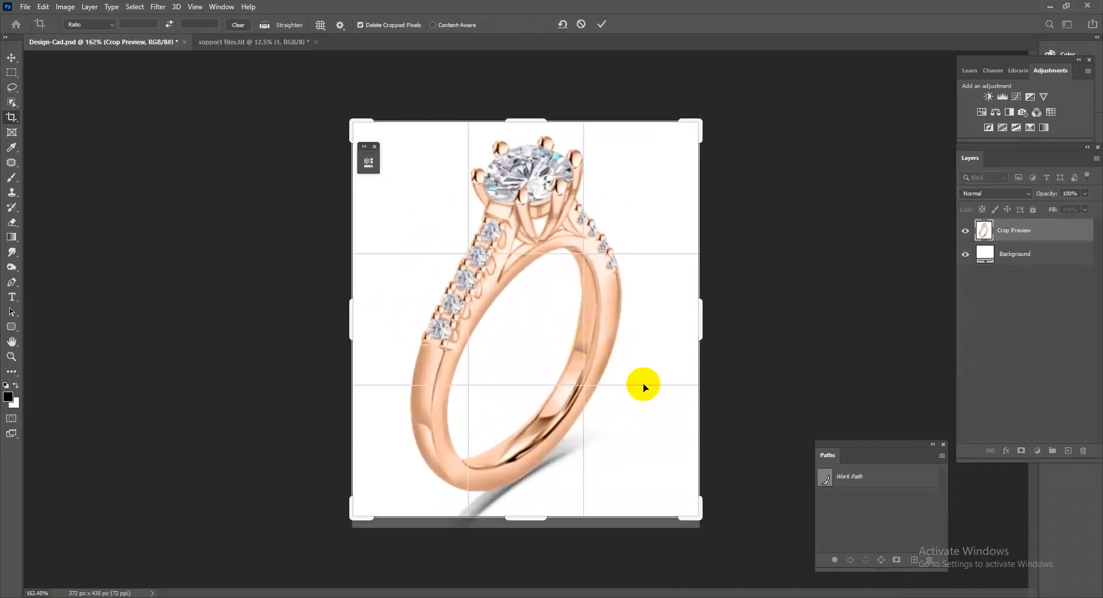
{"action": "left_click_drag", "start_coordinate": [650, 345], "coordinate": [574, 398]}
{"action": "key", "text": "Escape"}
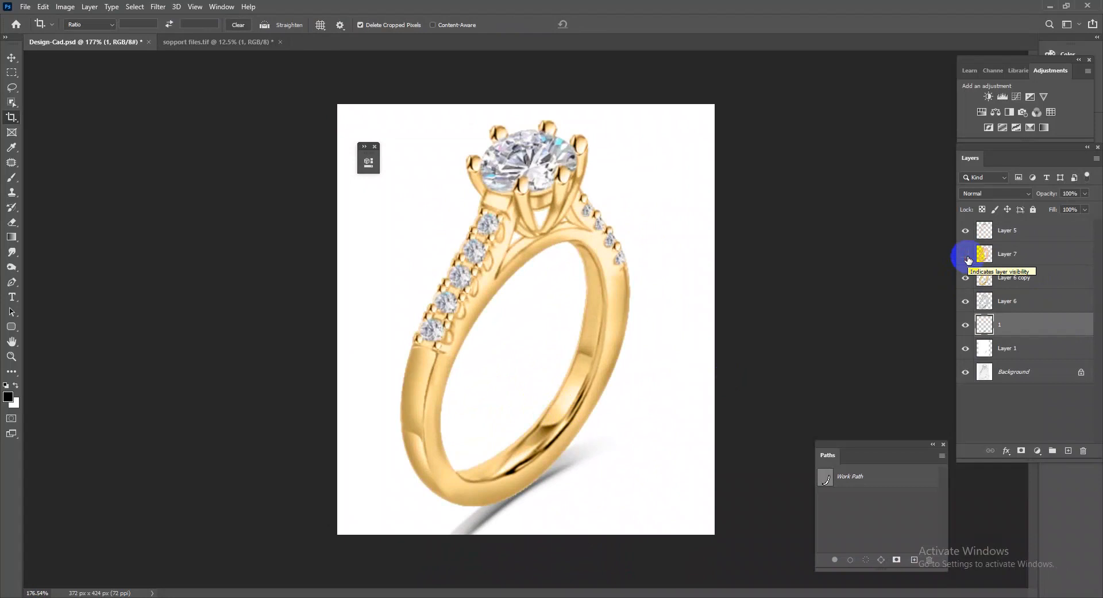
Compare the shadowed gold ring with the Background sketch by repeatedly isolating that layer, and review the silver and gold versions.
{"action": "left_click", "coordinate": [967, 257]}
{"action": "left_click", "coordinate": [966, 372], "text": "alt"}
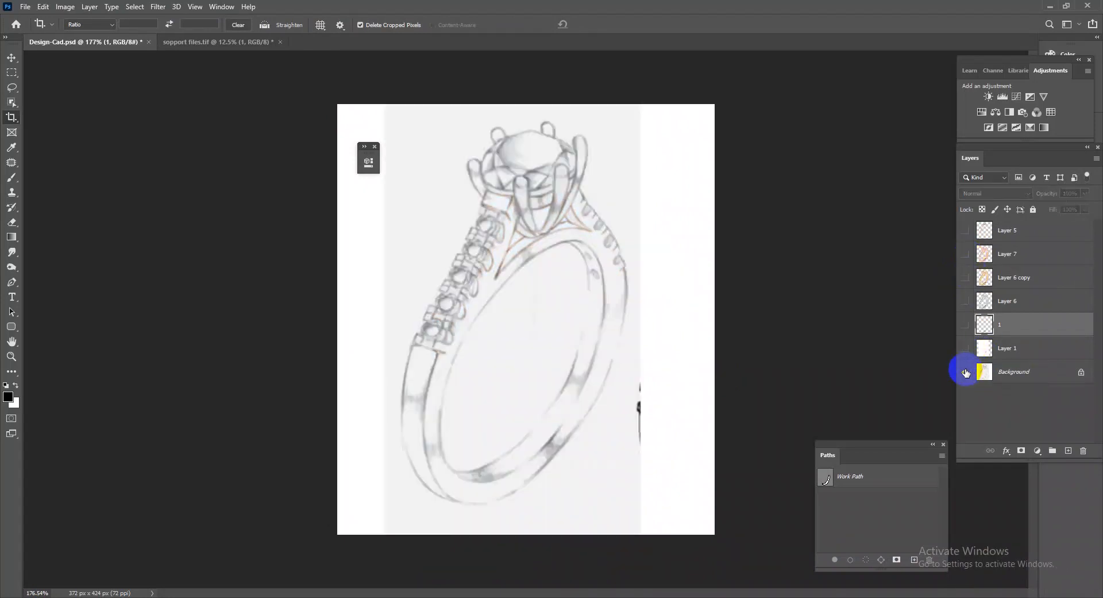
{"action": "left_click", "coordinate": [966, 372], "text": "alt"}
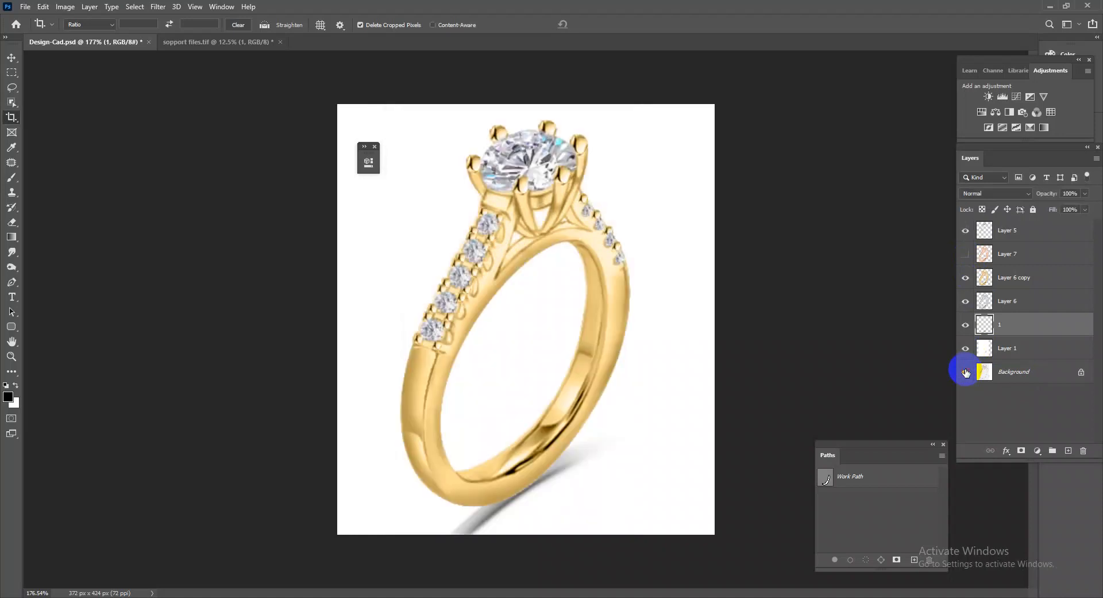
{"action": "left_click", "coordinate": [966, 372], "text": "alt"}
{"action": "left_click", "coordinate": [966, 373], "text": "alt"}
{"action": "left_click", "coordinate": [966, 372], "text": "alt"}
{"action": "left_click", "coordinate": [966, 372], "text": "alt"}
{"action": "left_click", "coordinate": [966, 372], "text": "alt"}
{"action": "left_click", "coordinate": [966, 373], "text": "alt"}
{"action": "left_click", "coordinate": [965, 372], "text": "alt"}
{"action": "left_click", "coordinate": [966, 373], "text": "alt"}
{"action": "left_click", "coordinate": [966, 372], "text": "alt"}
{"action": "left_click", "coordinate": [966, 373], "text": "alt"}
{"action": "left_click", "coordinate": [966, 372], "text": "alt"}
{"action": "left_click", "coordinate": [966, 372], "text": "alt"}
{"action": "left_click", "coordinate": [966, 372], "text": "alt"}
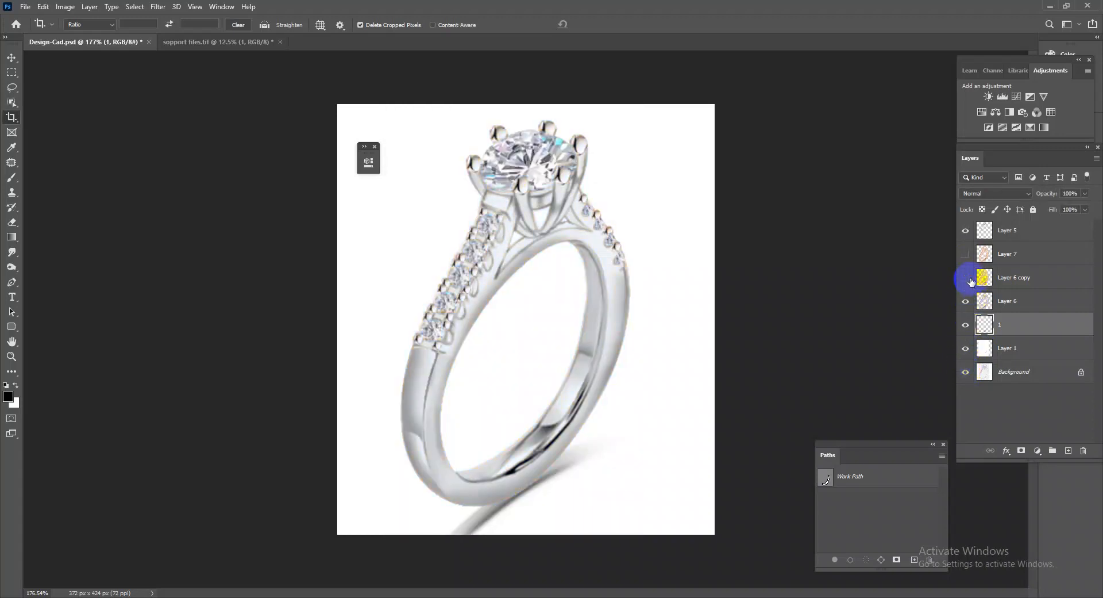
{"action": "left_click", "coordinate": [968, 256]}
{"action": "left_click_drag", "start_coordinate": [653, 347], "coordinate": [601, 379]}
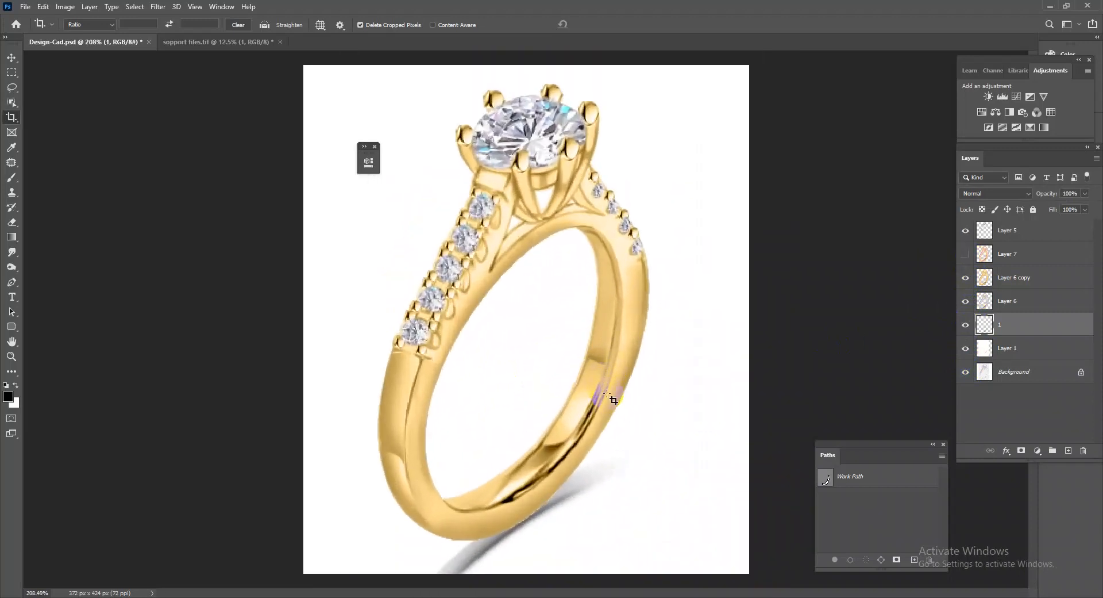